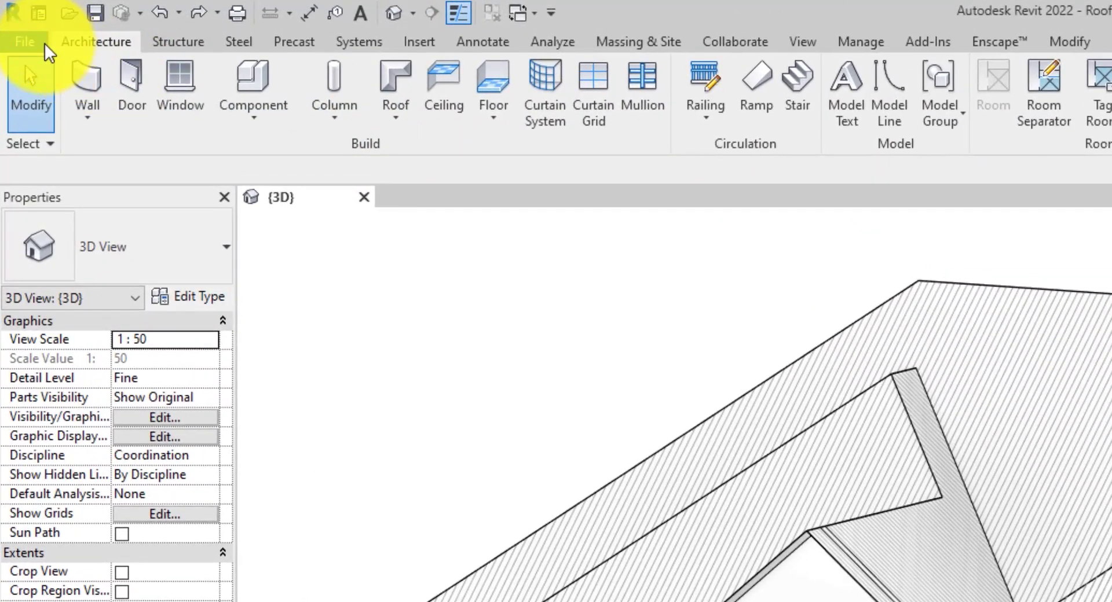
Create a new family from the Metric Profile template in the English templates folder
left_click(29, 42)
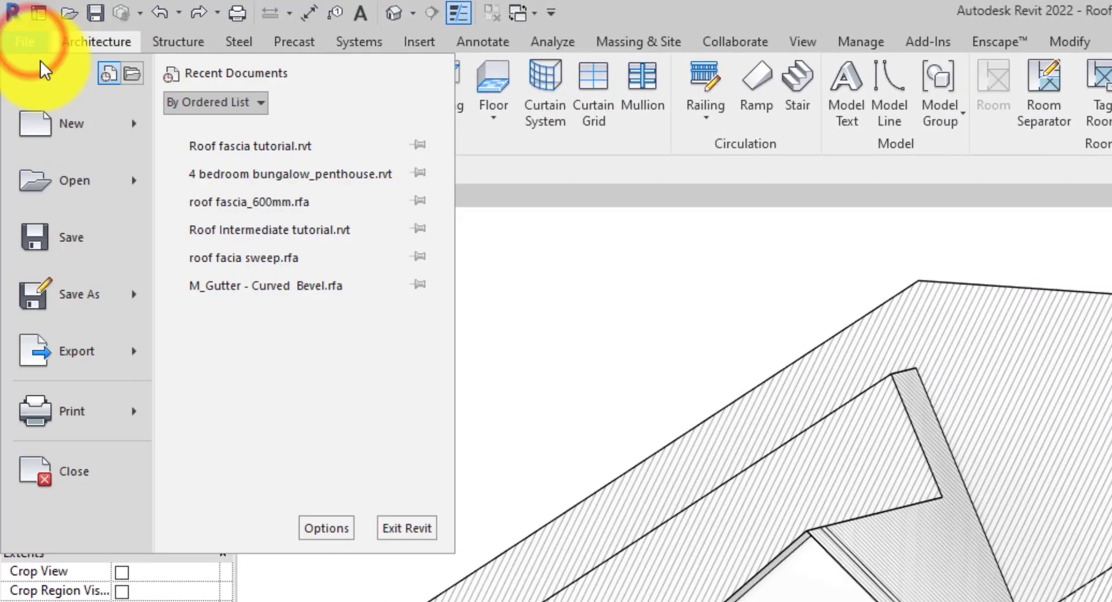
left_click(136, 121)
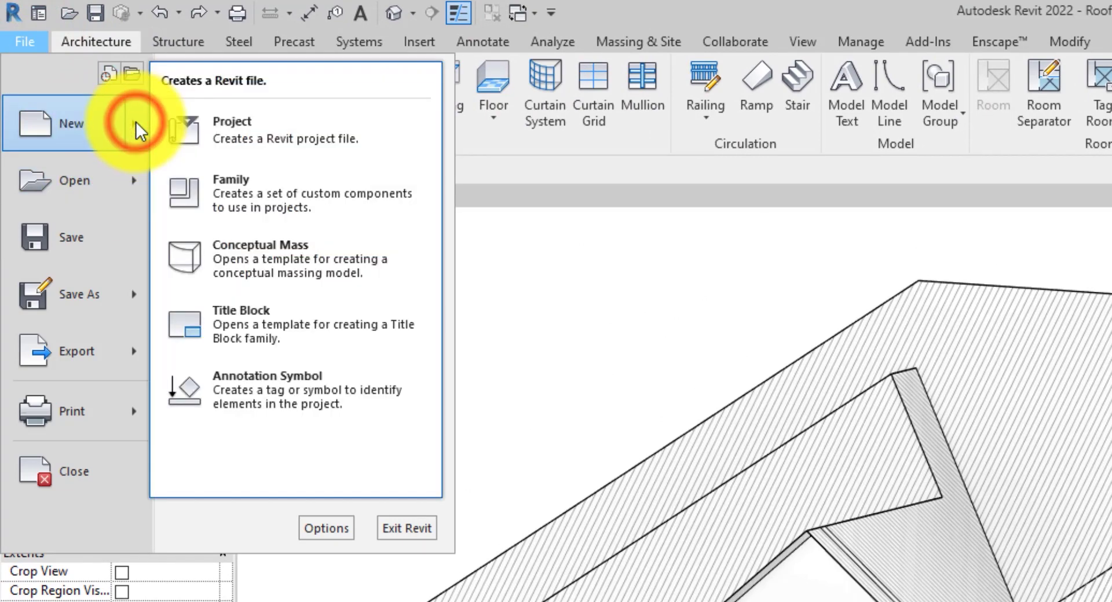
left_click(271, 192)
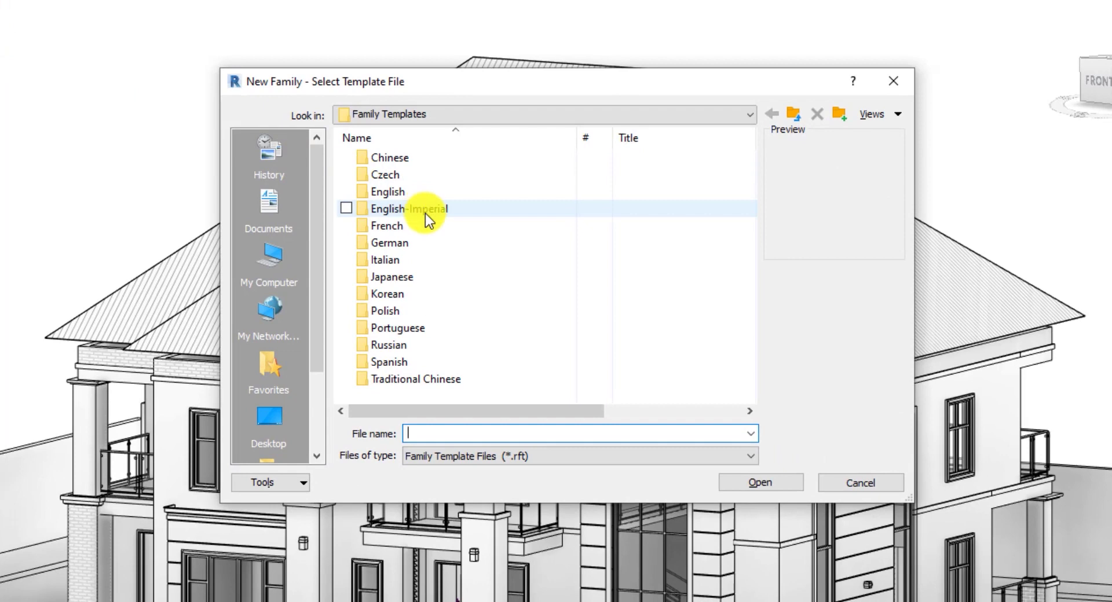
double_click(408, 192)
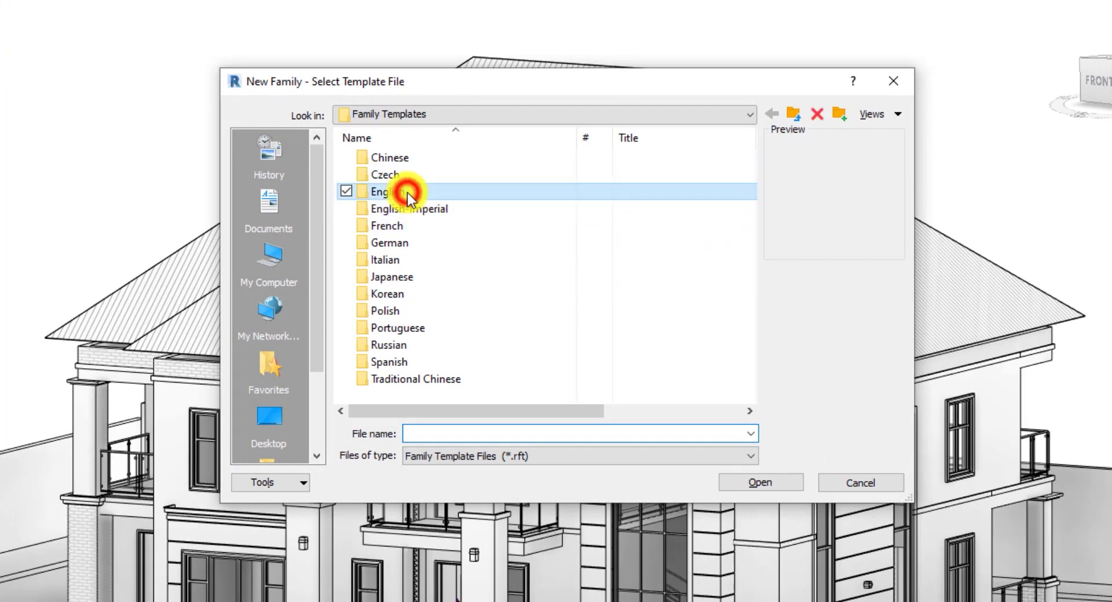
scroll(430, 261, "down", 20)
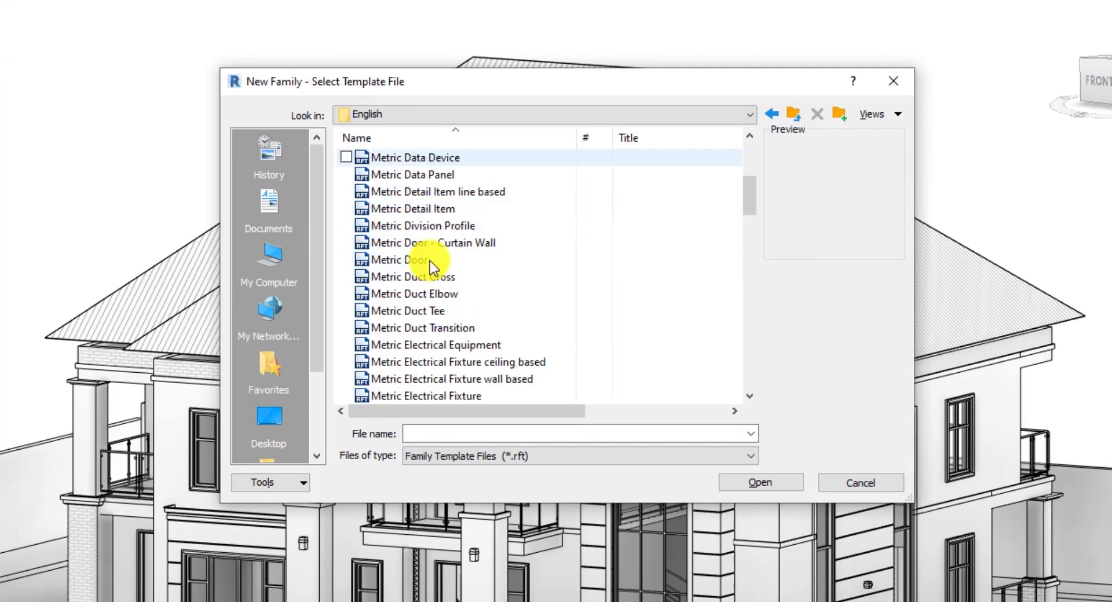
scroll(430, 261, "down", 8)
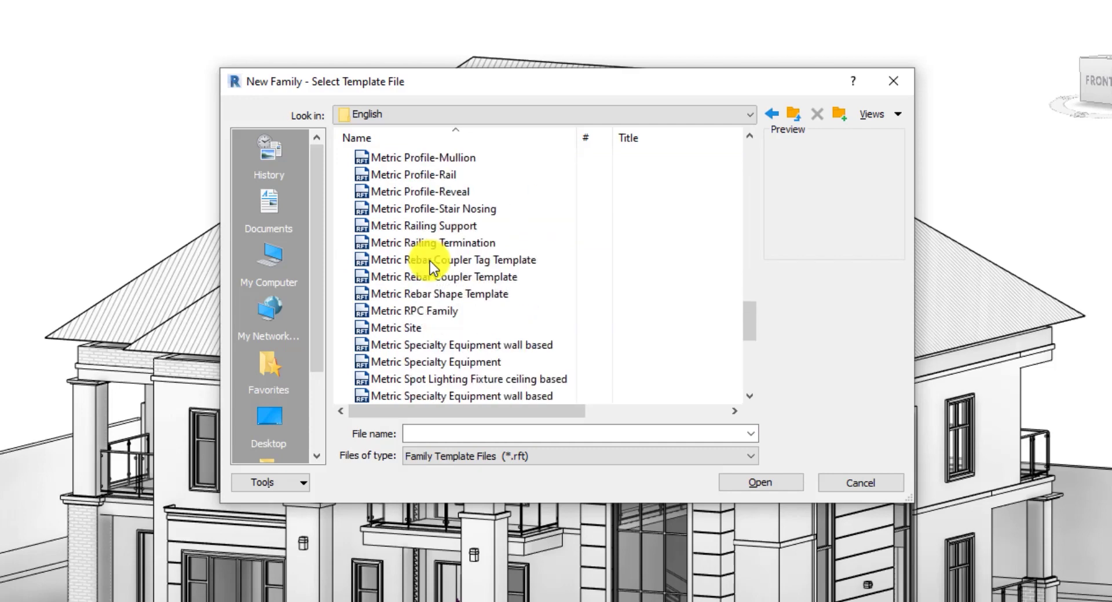
scroll(430, 271, "down", 2)
scroll(430, 271, "up", 9)
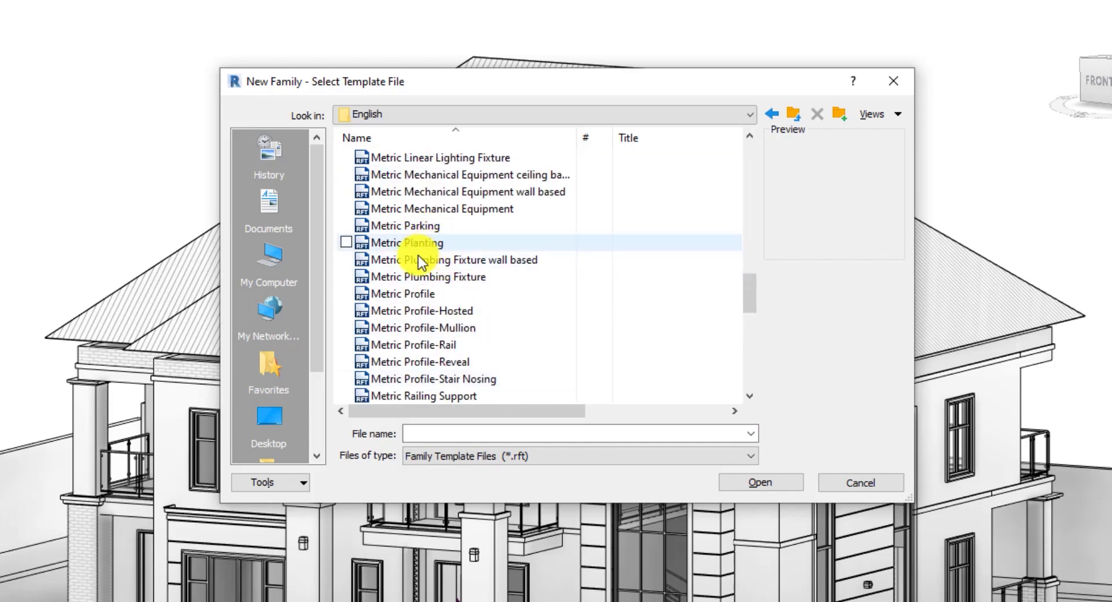
left_click(420, 296)
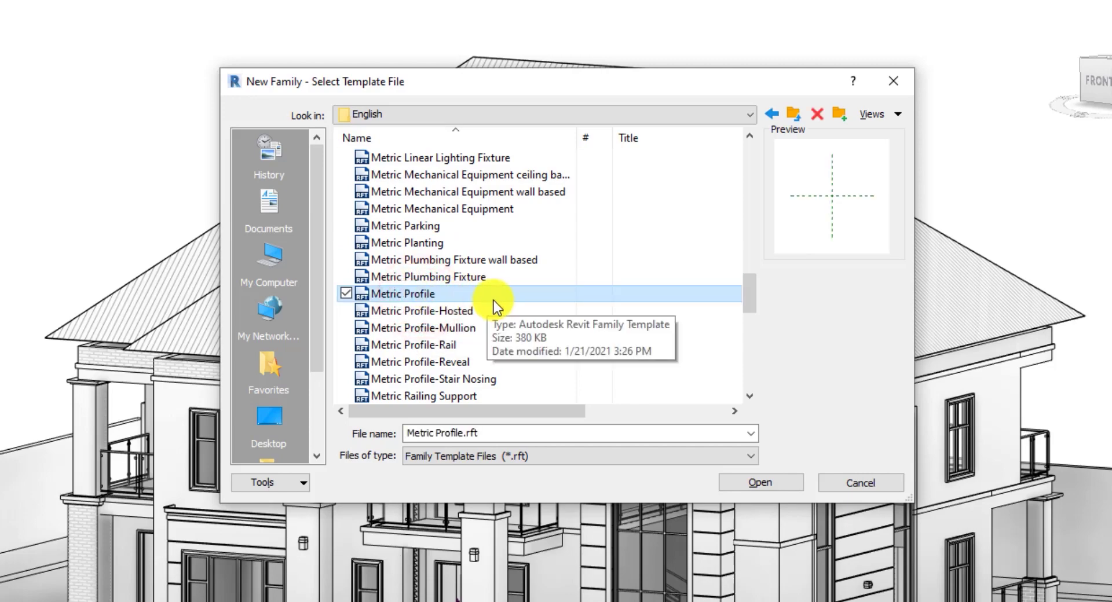
left_click(747, 487)
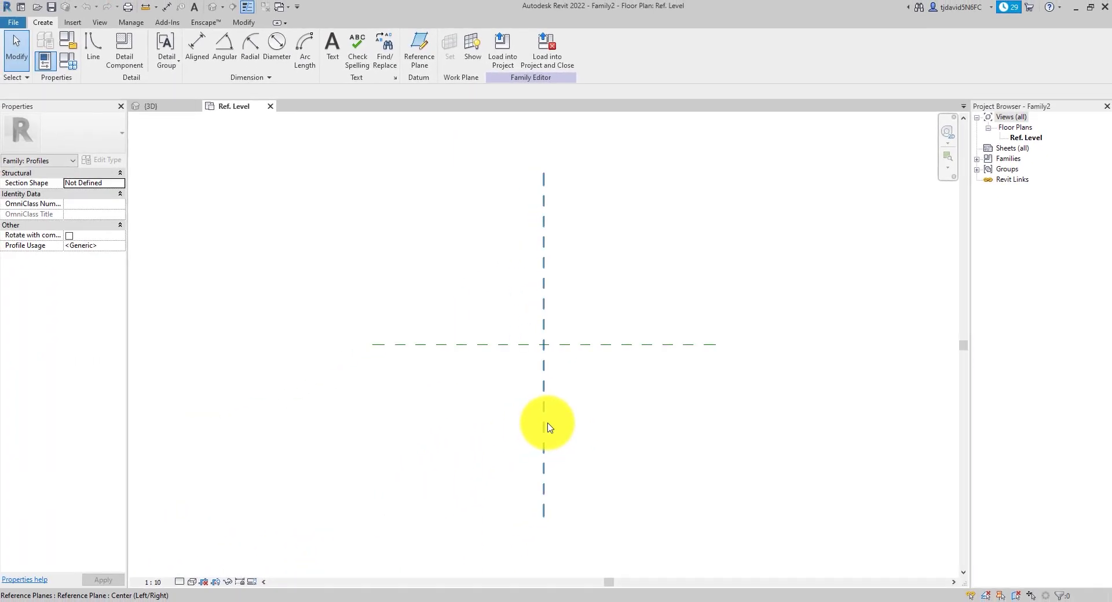
Draw a rectangle about 600 by 620 mm, extending down and left from the intersection of the two reference planes
key("l")
key("i")
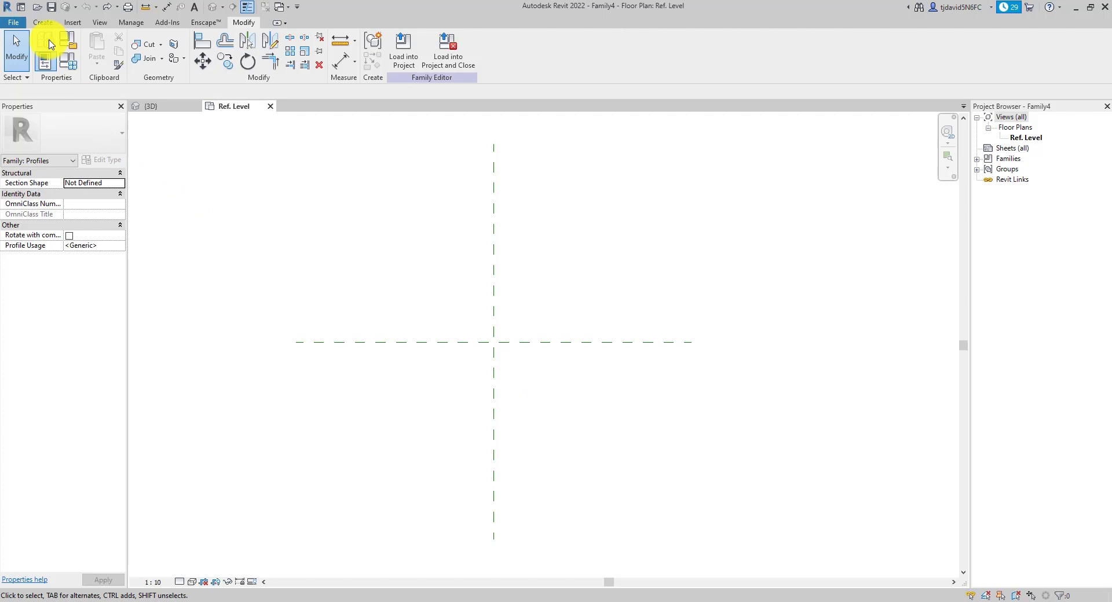
left_click(40, 22)
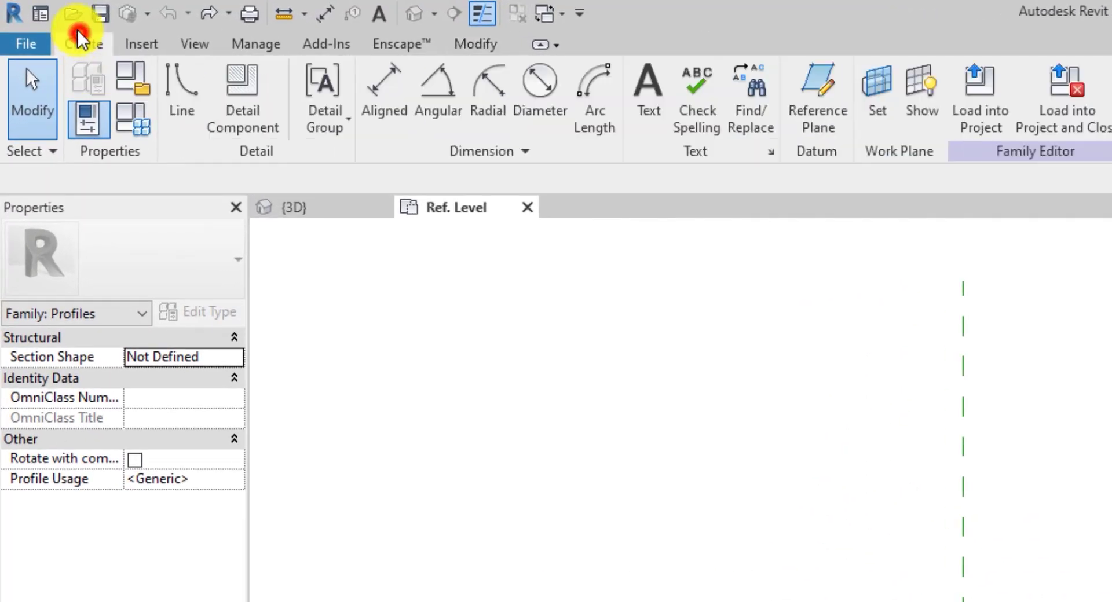
left_click(182, 110)
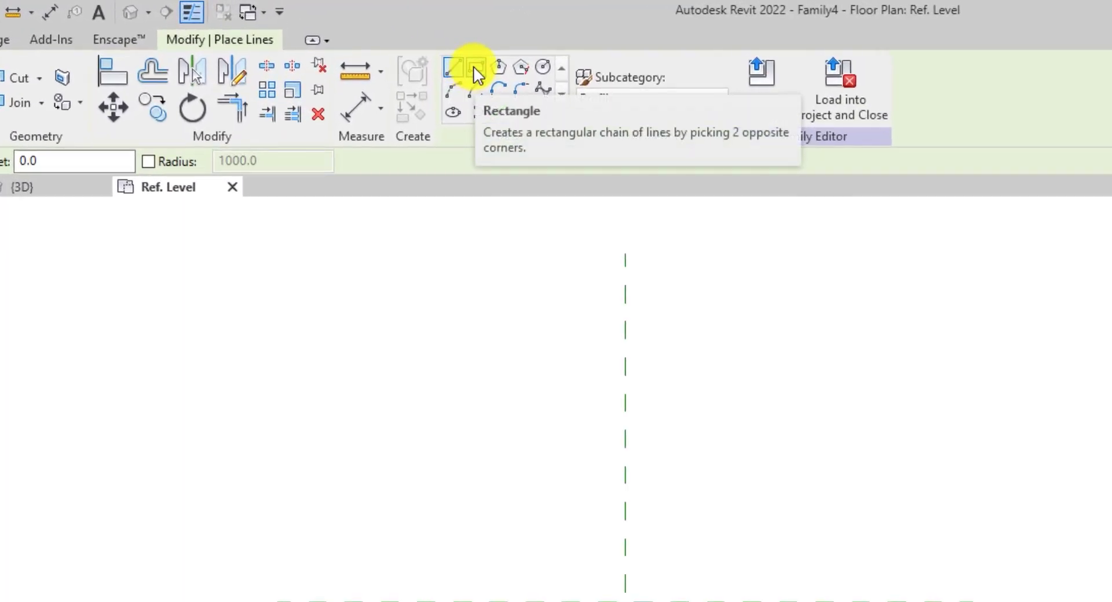
left_click(474, 66)
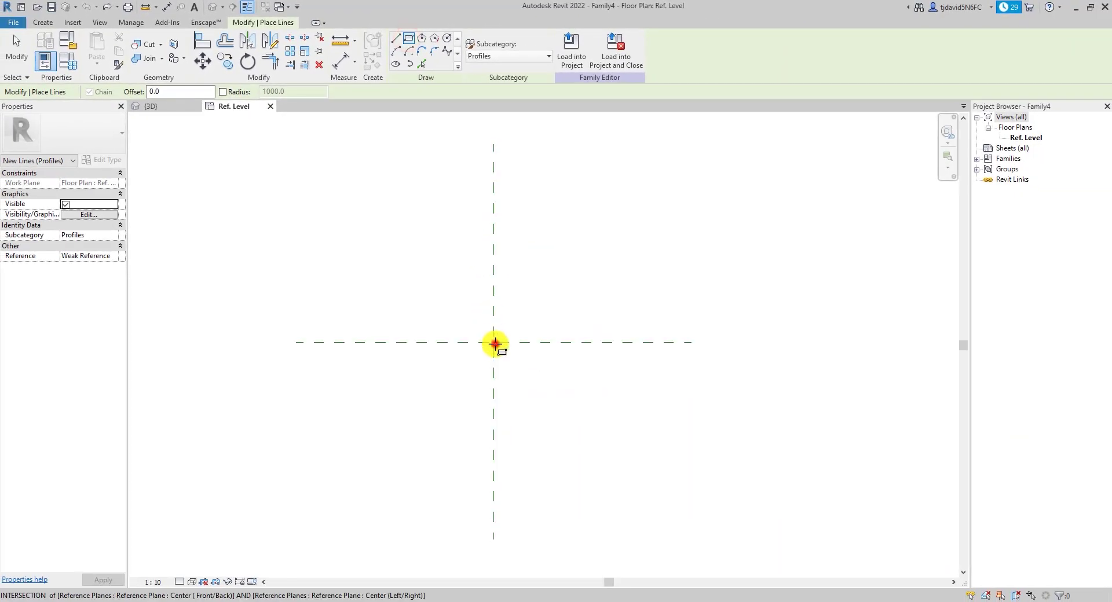
left_click(494, 343)
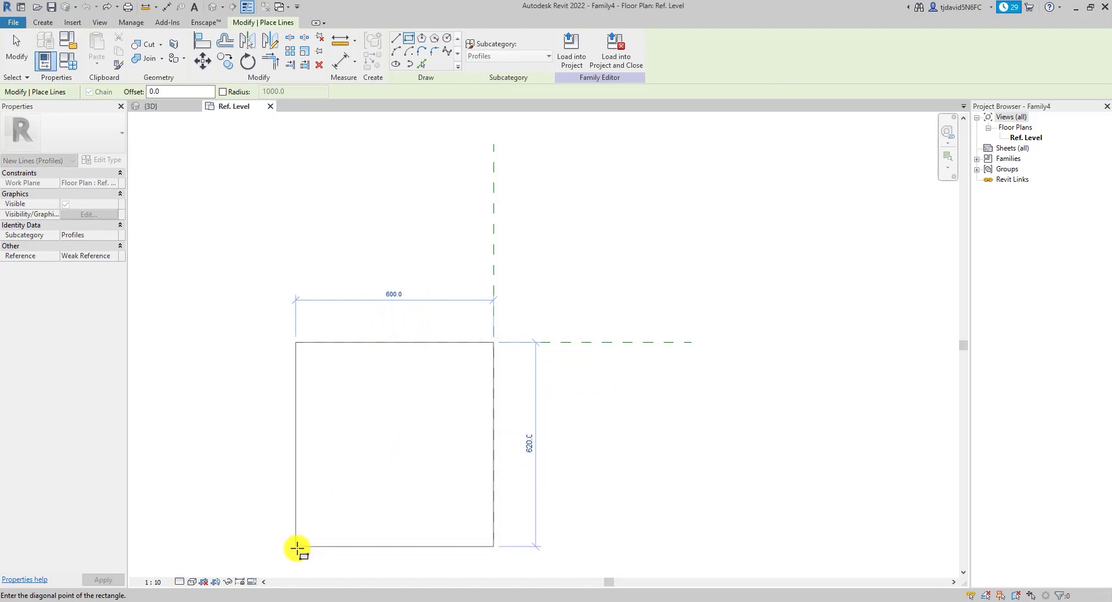
left_click(297, 547)
key("Escape")
key("Escape")
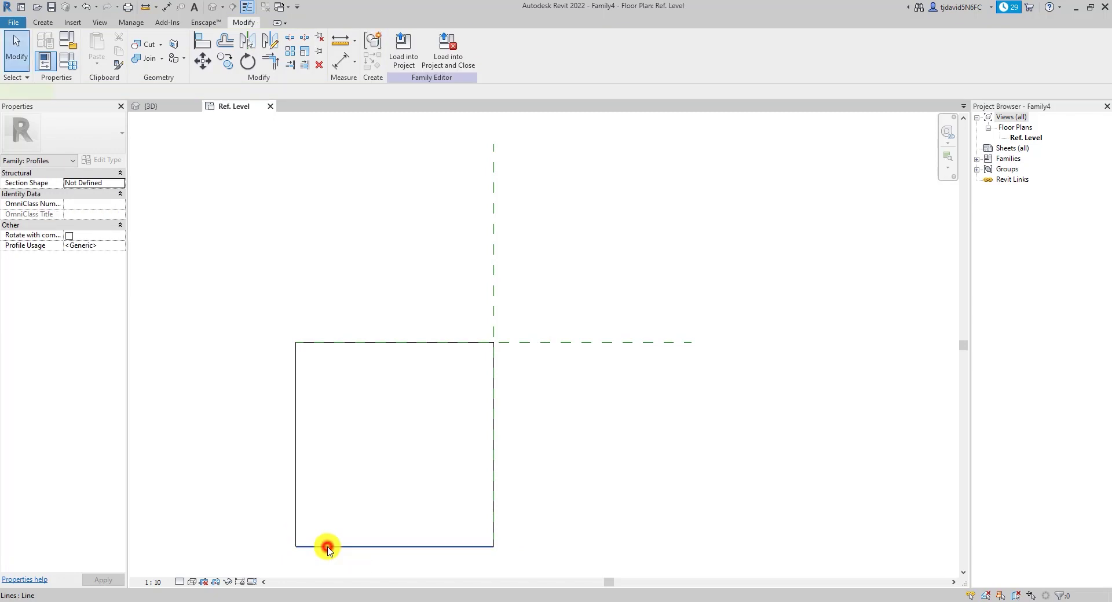
Set the rectangle's height to 600 mm by repositioning its bottom line
left_click(328, 548)
left_click(255, 445)
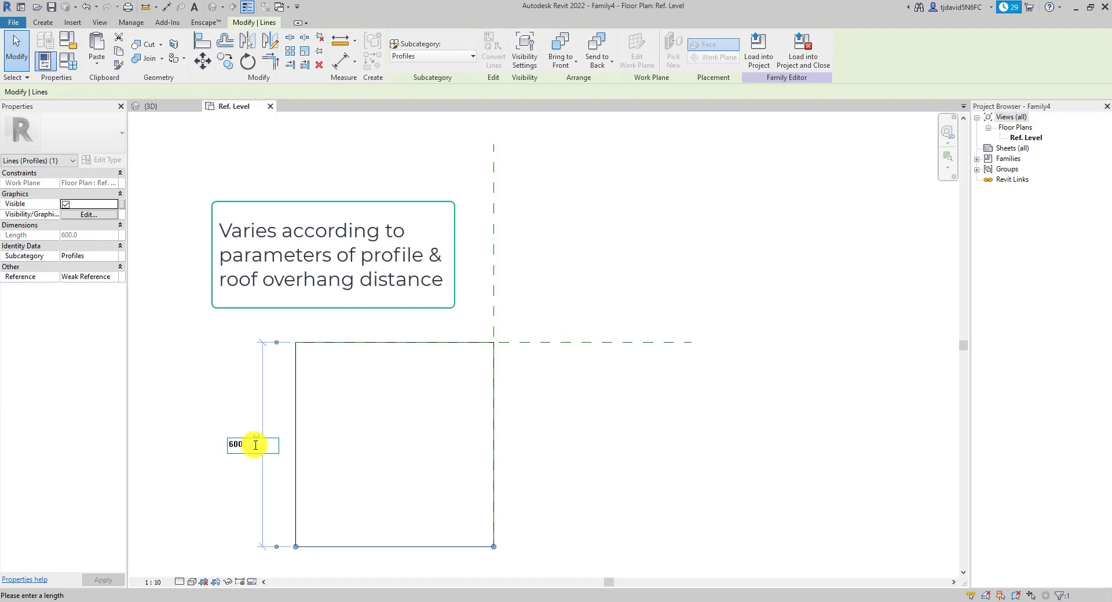
type("600")
key("Return")
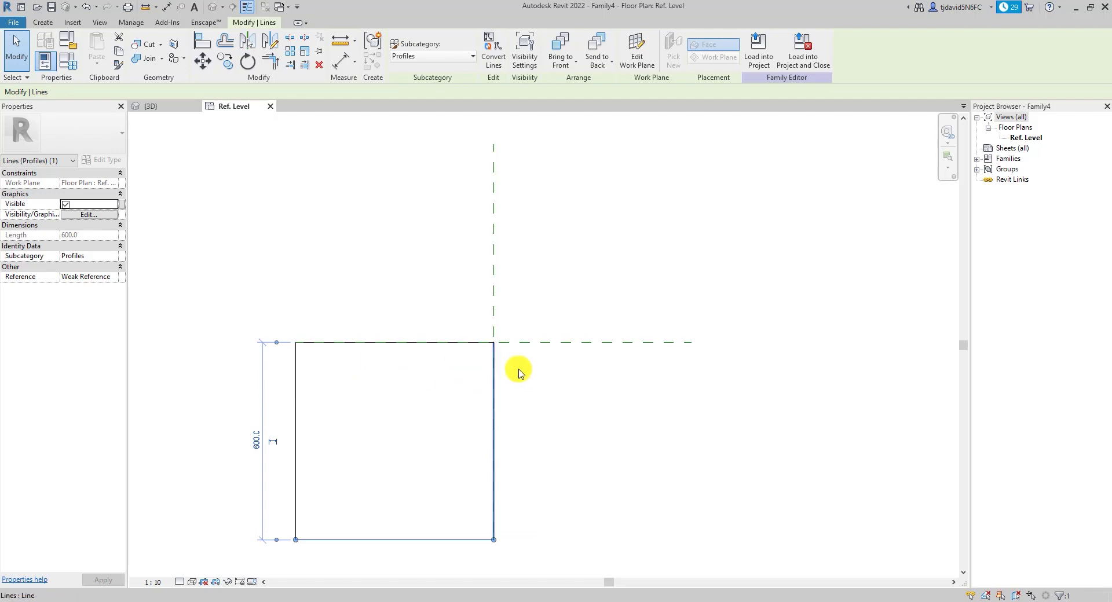
Draw a stepped line starting 100 mm below the rectangle's upper-right corner: 120 mm left, 100 mm down, and about 120 mm left
left_click(43, 22)
left_click(96, 44)
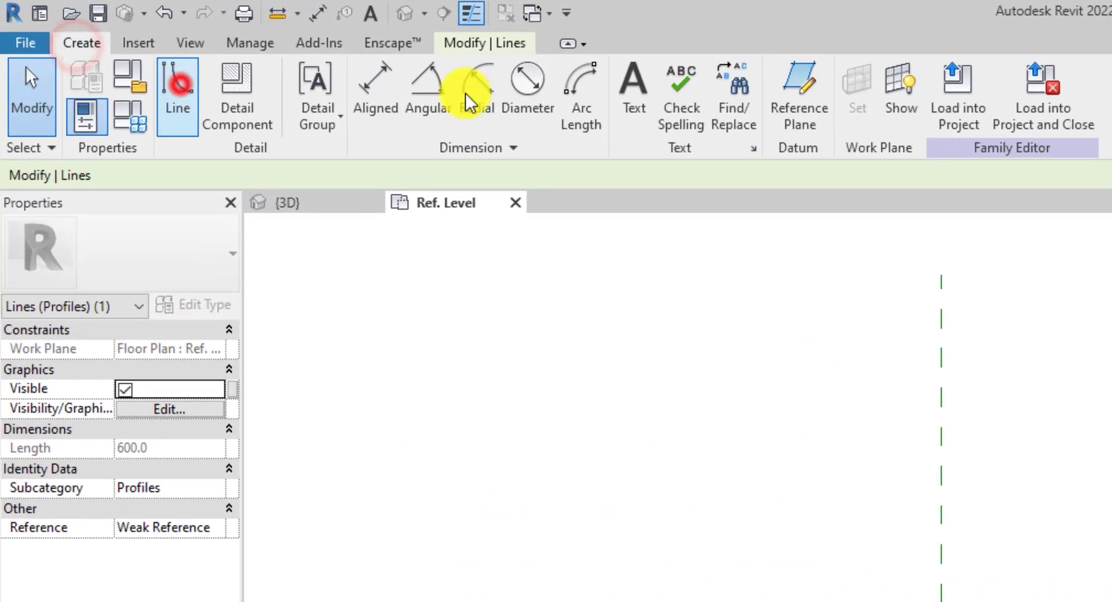
left_click(734, 72)
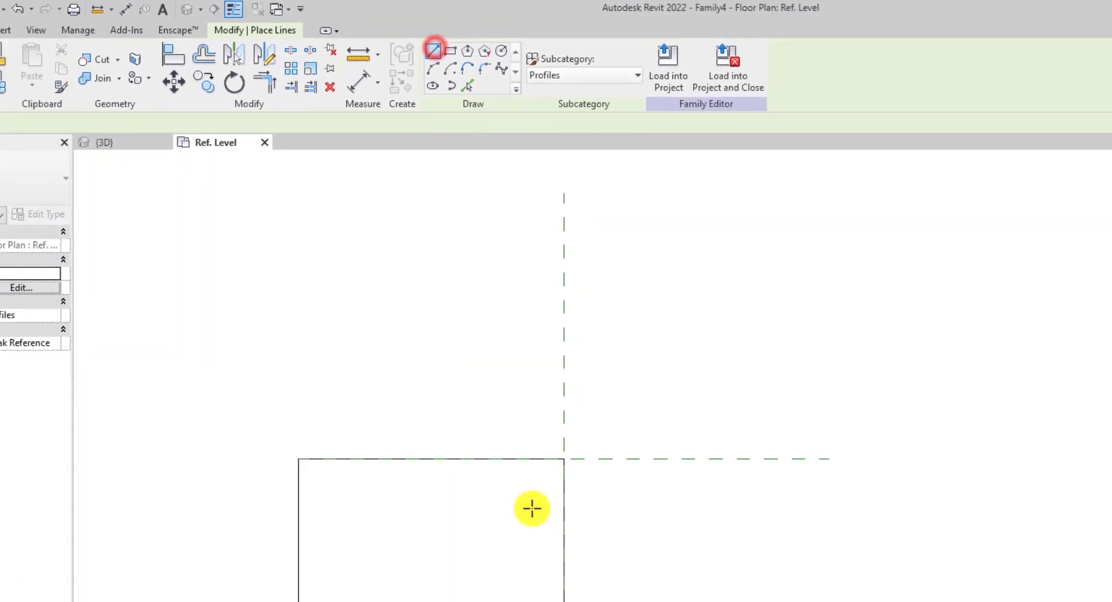
left_click(490, 376)
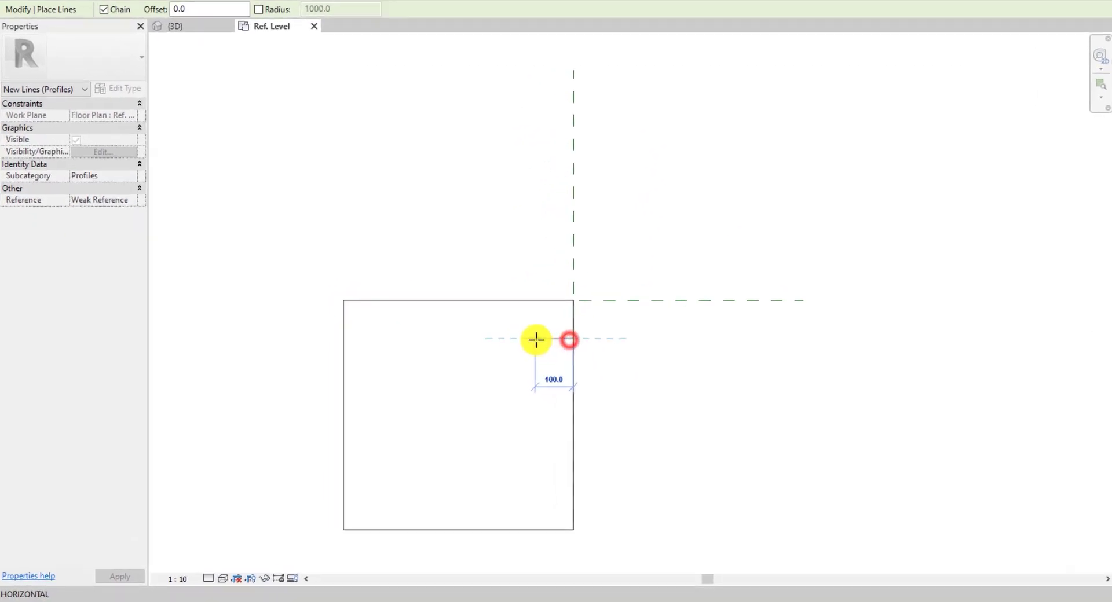
left_click(453, 376)
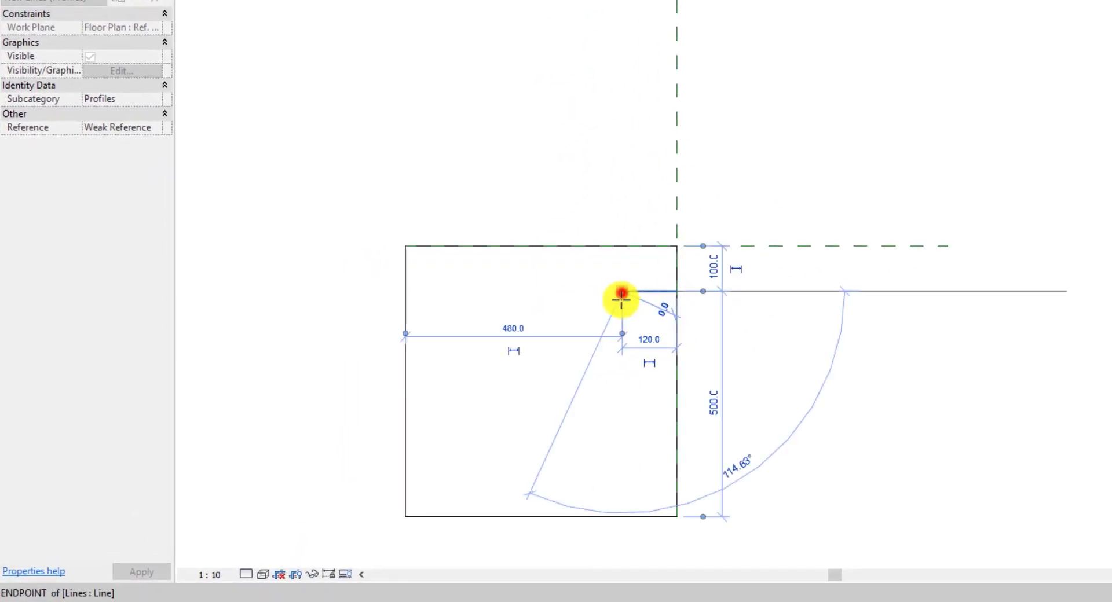
left_click(622, 337)
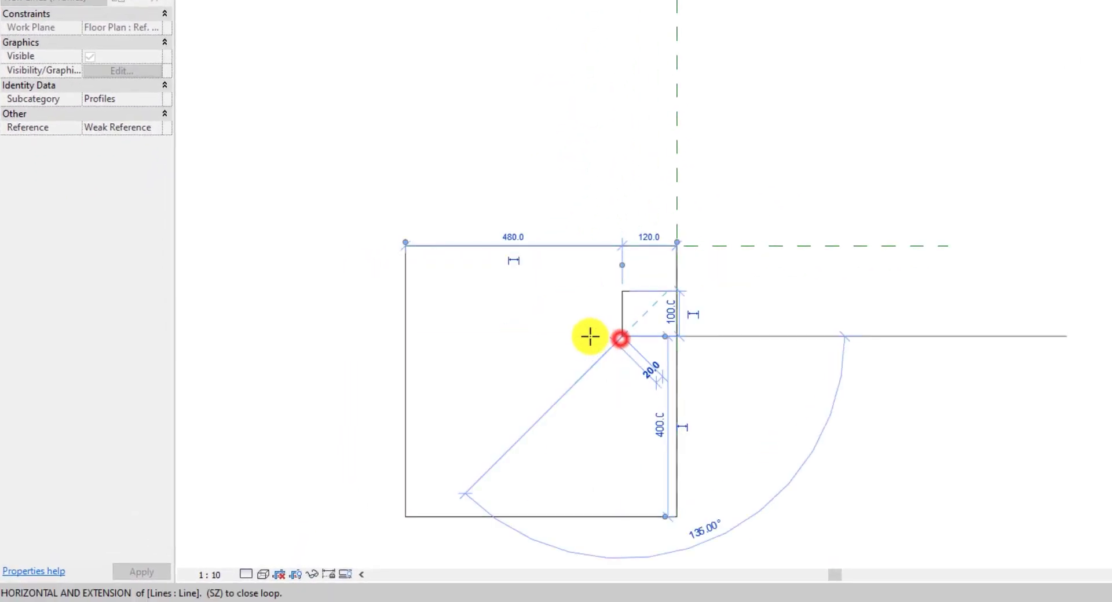
left_click(567, 336)
key("Escape")
key("Escape")
Mirror a copy of the three stepped lines about a 45° axis drawn from the rectangle's lower-right corner
left_click_drag(646, 275, 556, 371)
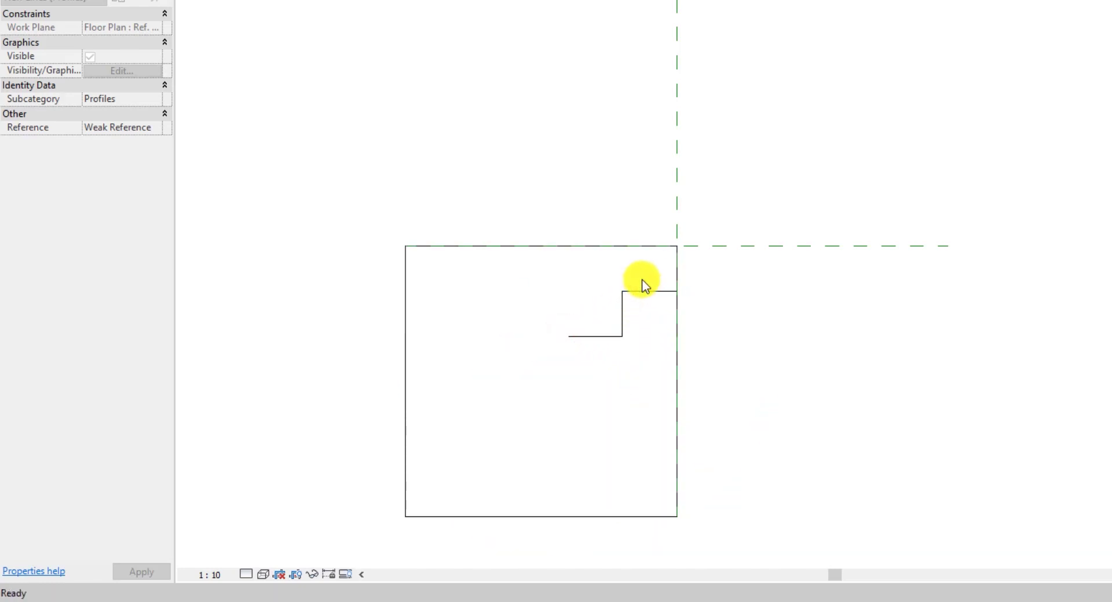
left_click(270, 33)
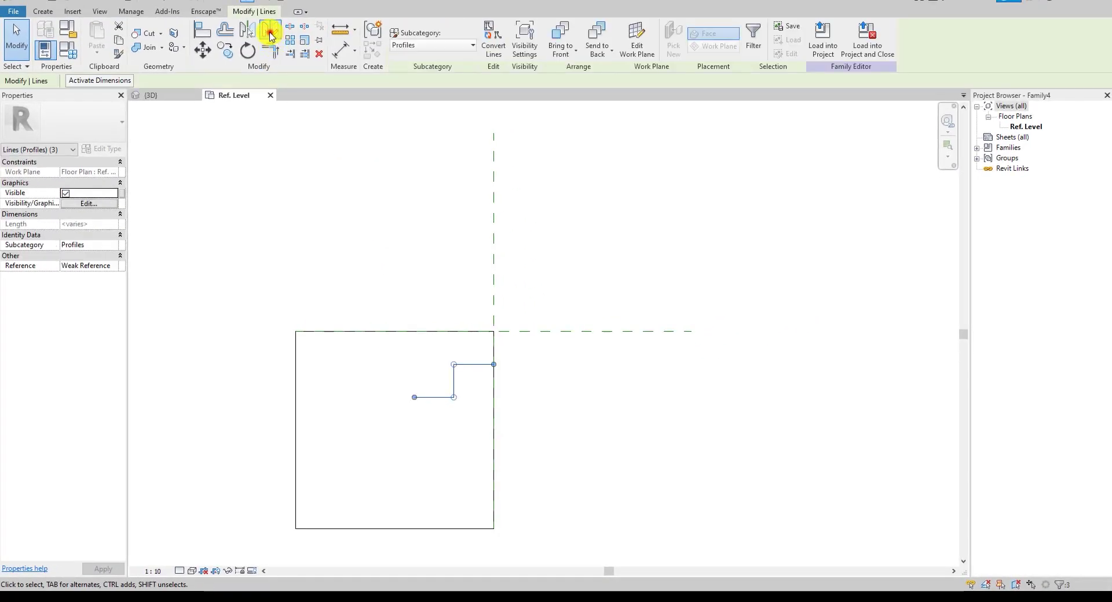
left_click(491, 528)
left_click(448, 484)
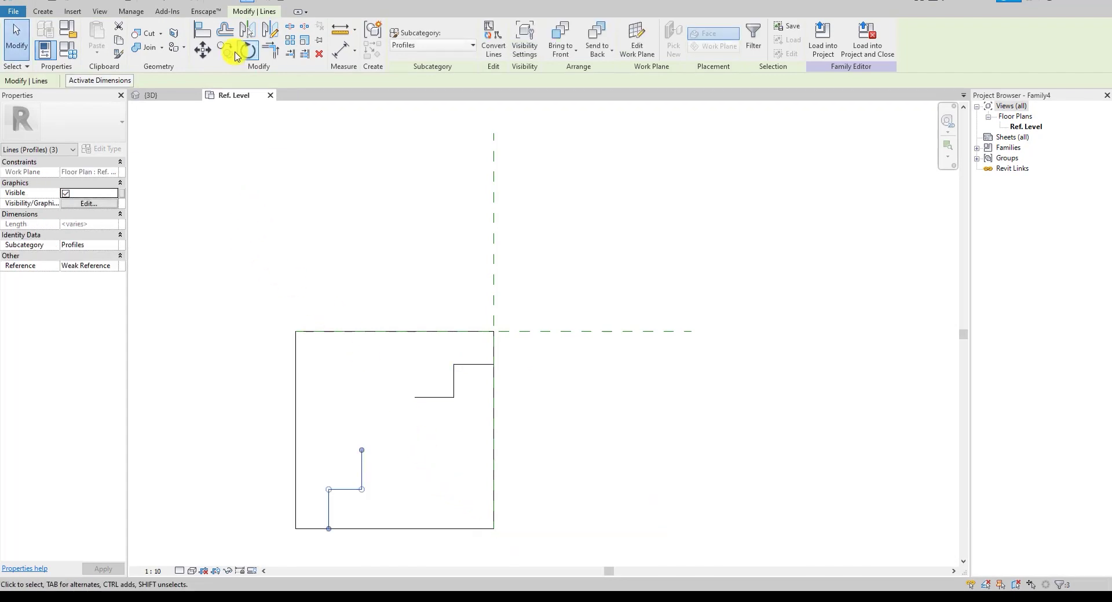
Join the free ends of the two stepped lines with a fillet arc of about 235 mm radius
left_click(41, 12)
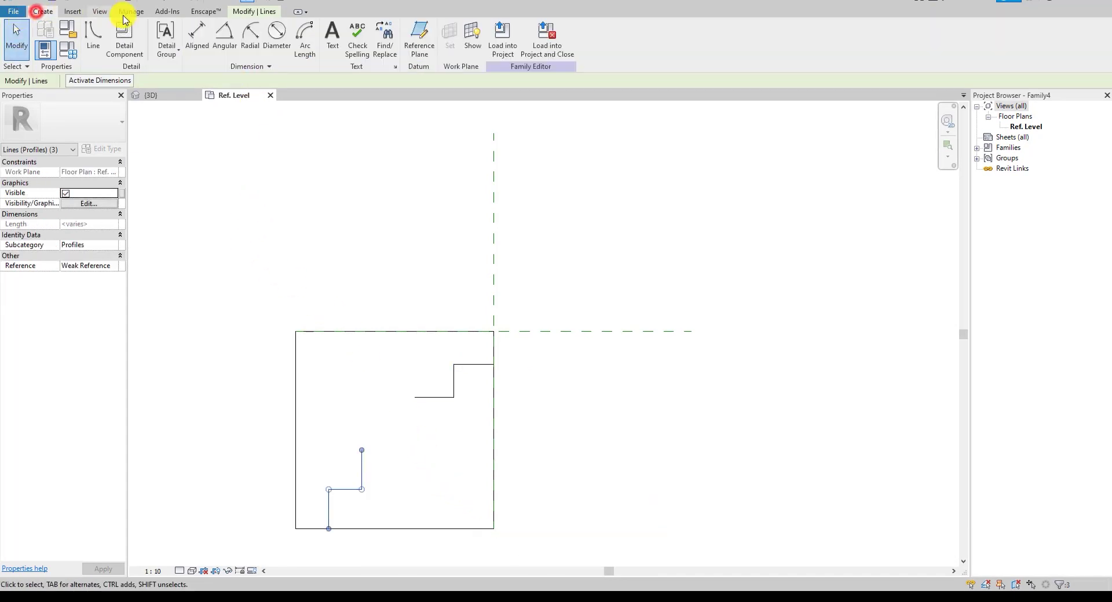
left_click(93, 34)
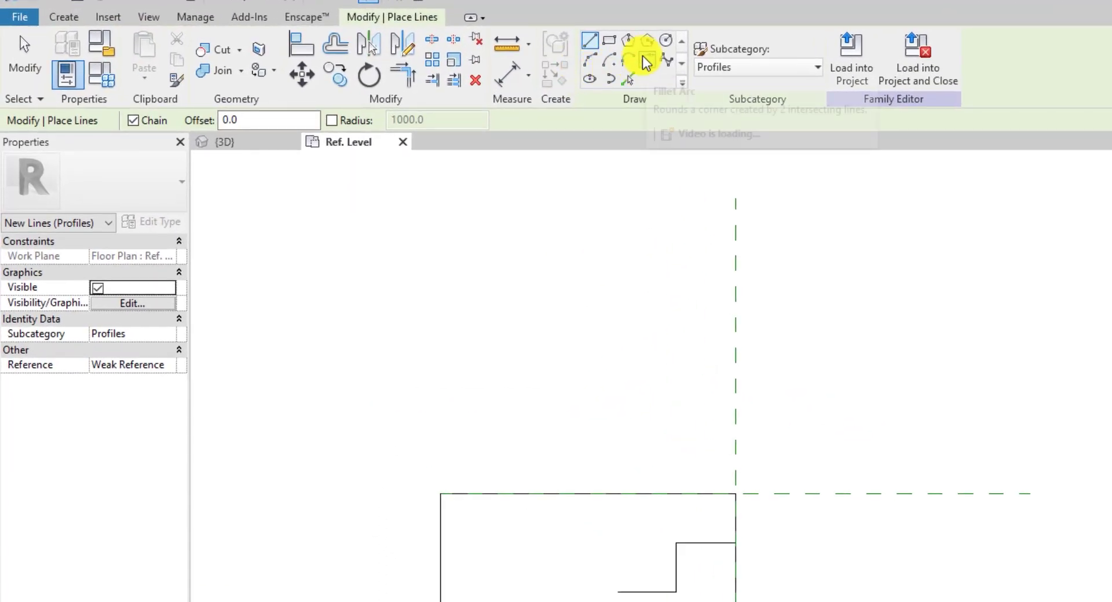
left_click(646, 63)
left_click(541, 601)
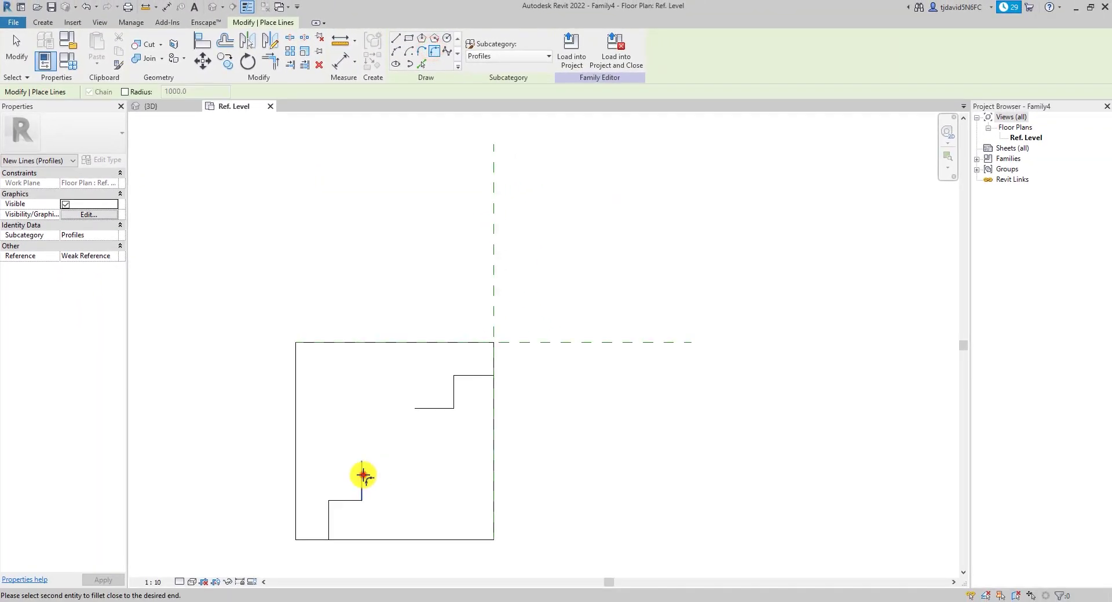
left_click(429, 409)
scroll(378, 422, "up", 3)
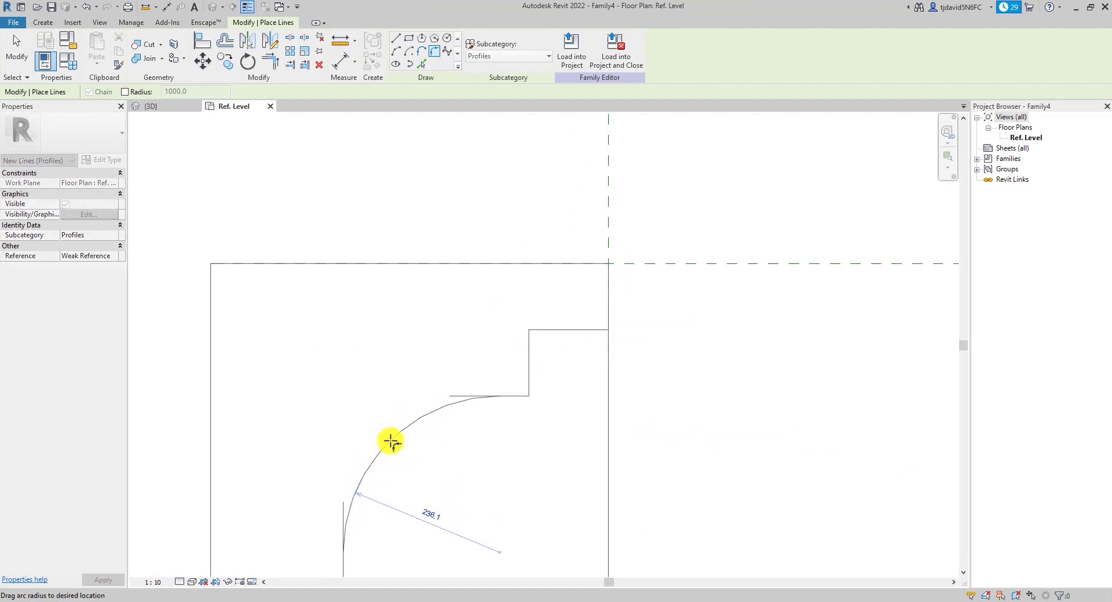
scroll(390, 441, "down", 3)
left_click(374, 432)
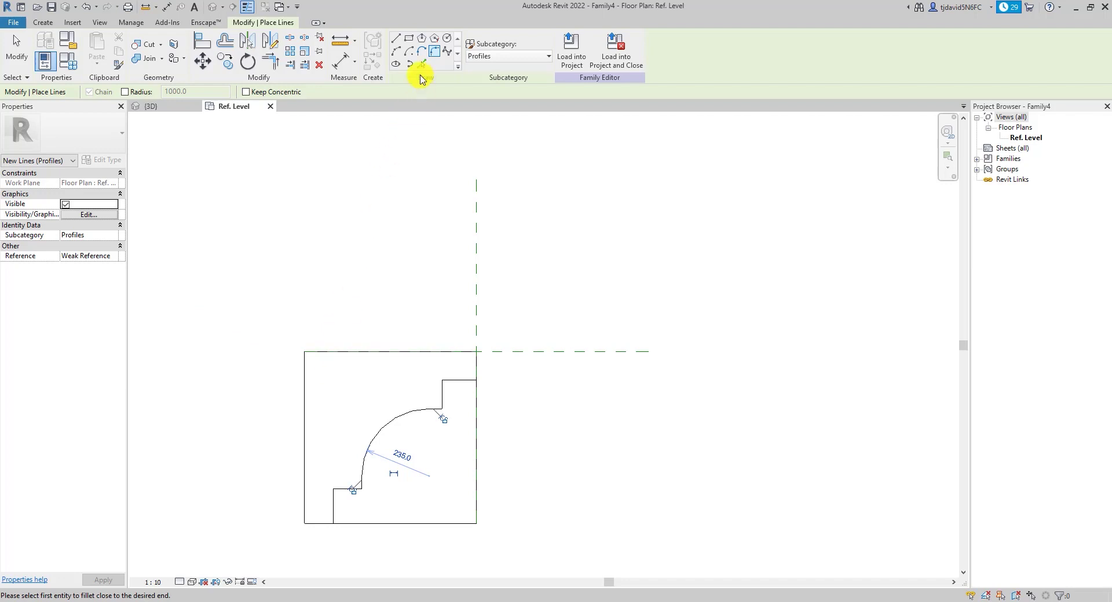
Offset copies of the arc and its neighbouring horizontal and vertical step lines 100 mm towards the rectangle's upper-left corner
left_click(225, 46)
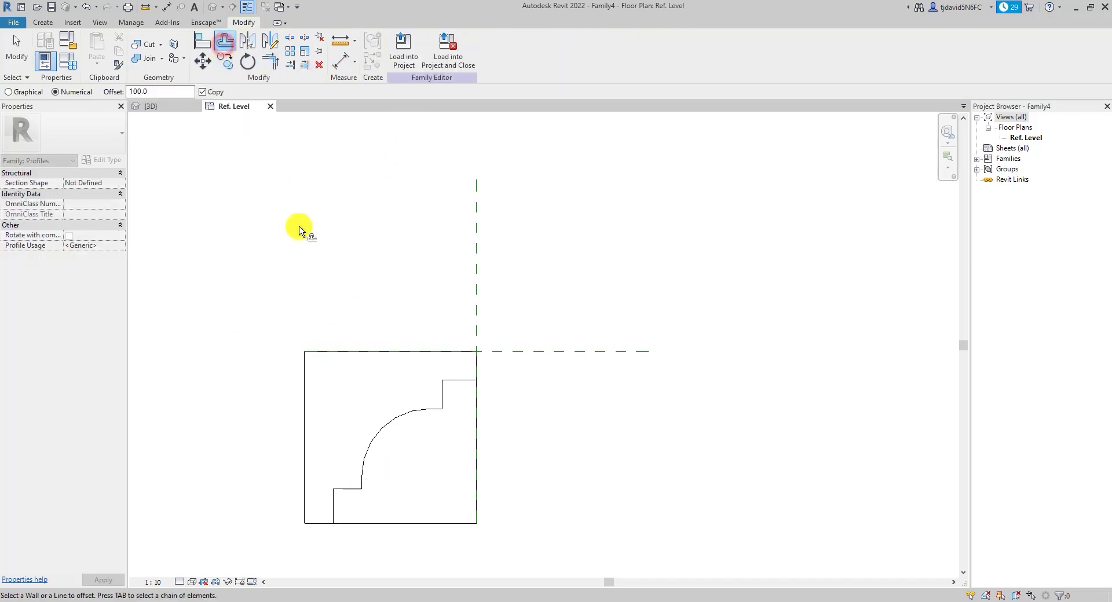
left_click(367, 444)
left_click(339, 488)
left_click(439, 392)
Trim the offset step lines to corners with the offset arc and with the rectangle's top and left edges
left_click(269, 62)
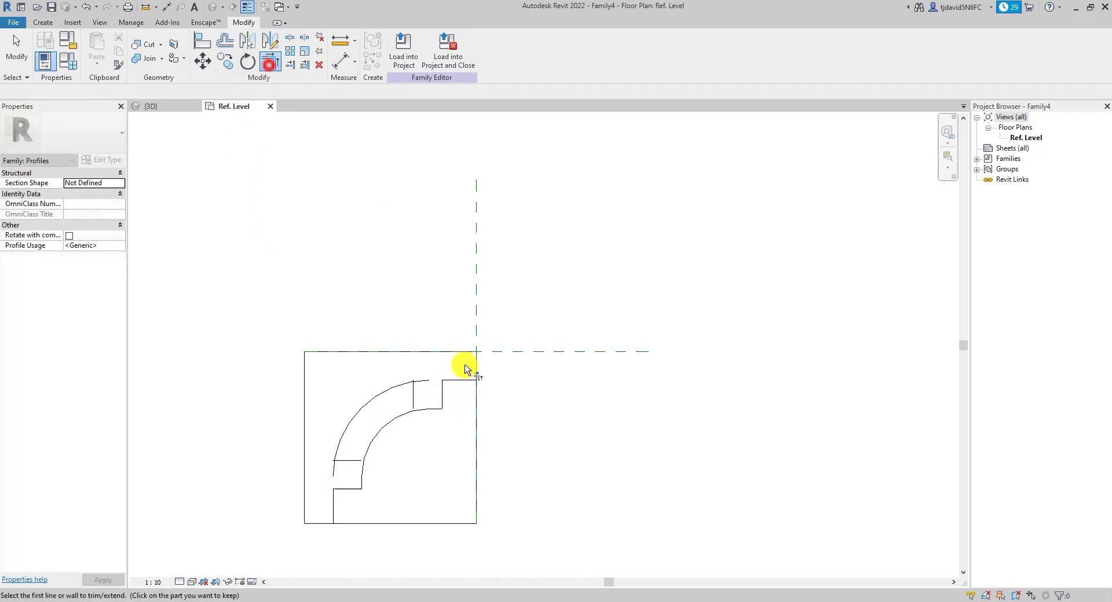
left_click(409, 397)
left_click(432, 352)
left_click(417, 372)
left_click(402, 386)
left_click(342, 459)
left_click(305, 486)
left_click(323, 460)
left_click(339, 443)
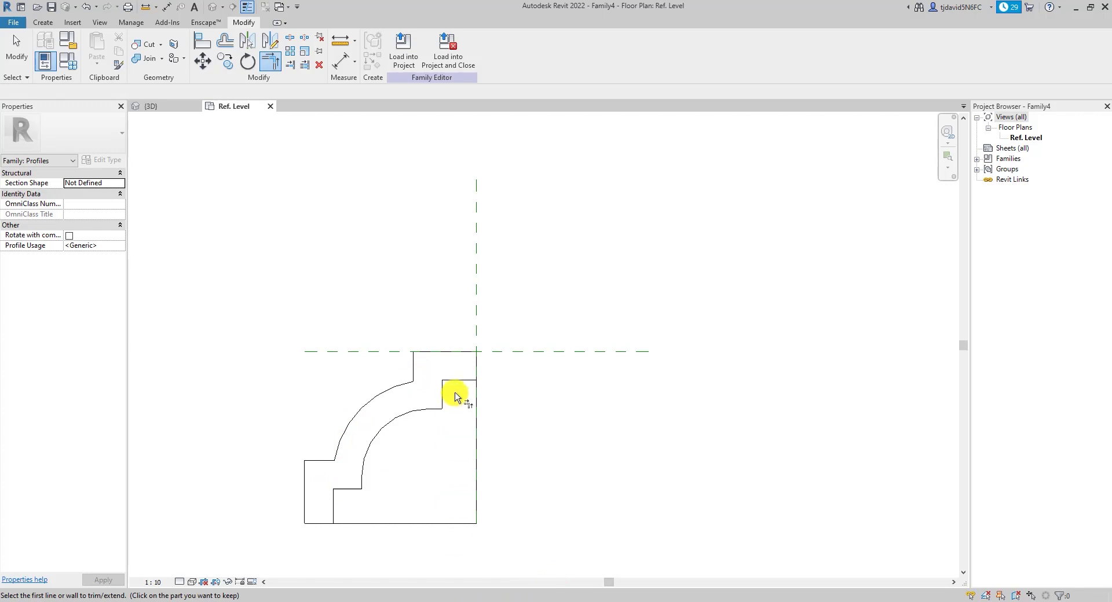
Trim the rectangle's right and bottom edges to the ends of the inner stepped lines, closing the fascia profile
left_click(465, 382)
left_click(476, 366)
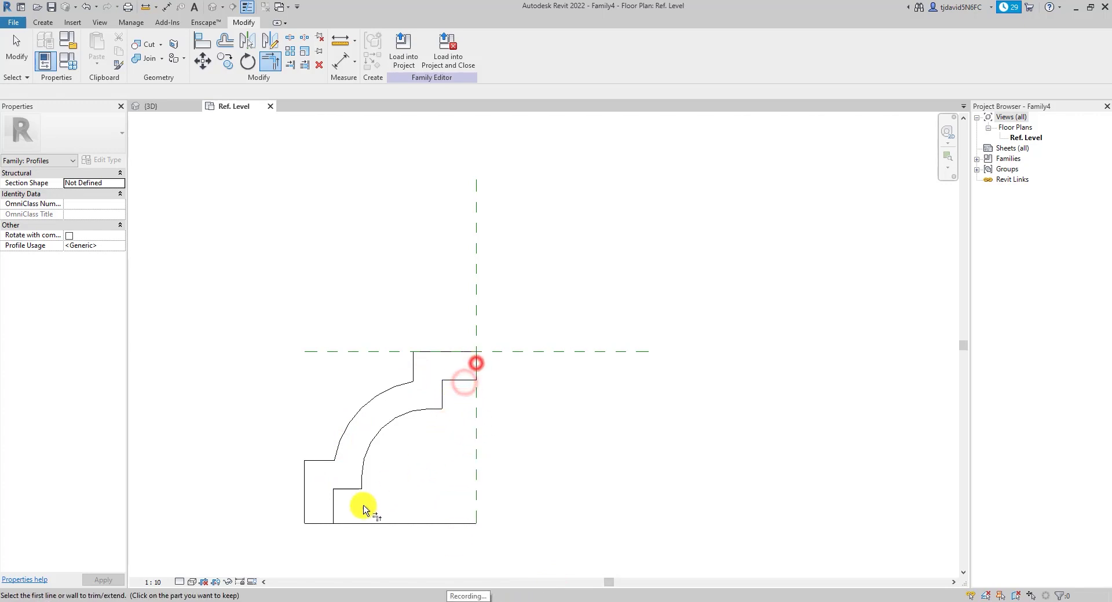
left_click(333, 507)
left_click(316, 525)
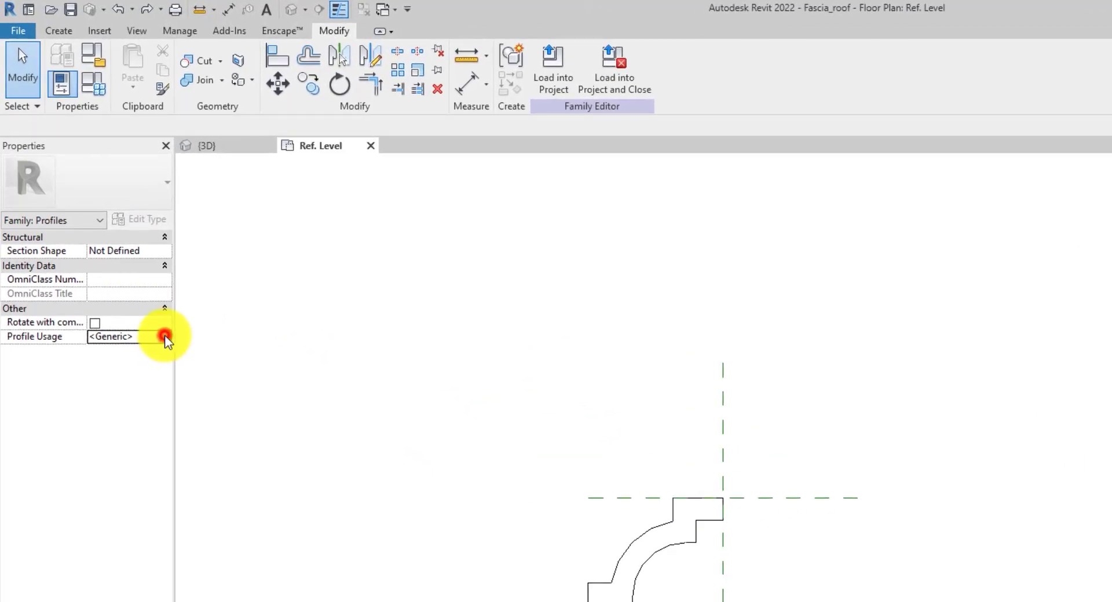
Set the family's profile usage to Fascia and save it as Fascia_roof.rfa in the Revit files folder
left_click(165, 336)
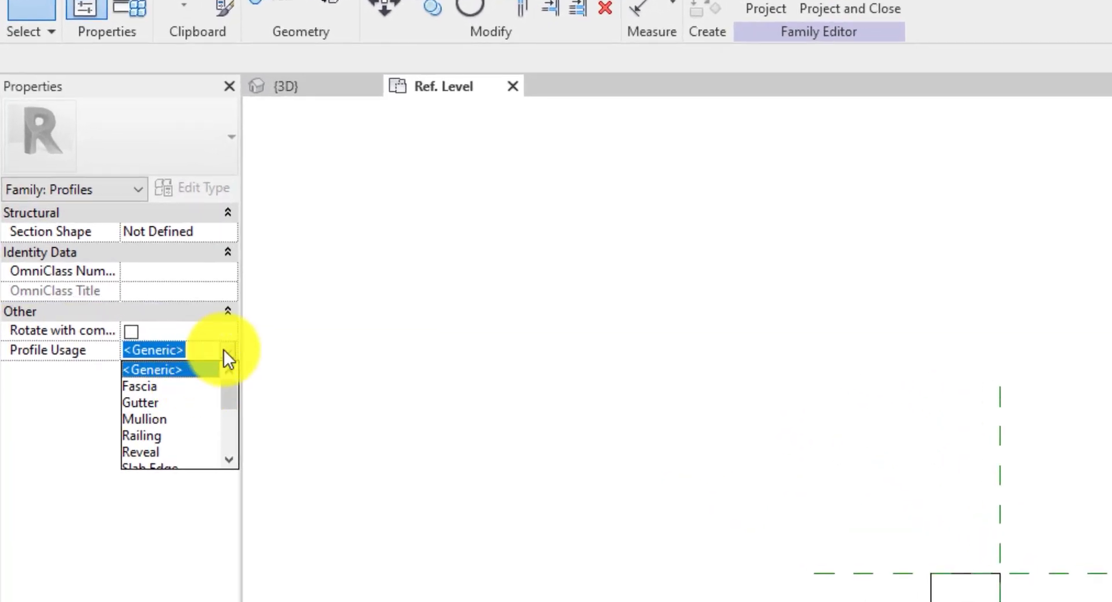
left_click(147, 387)
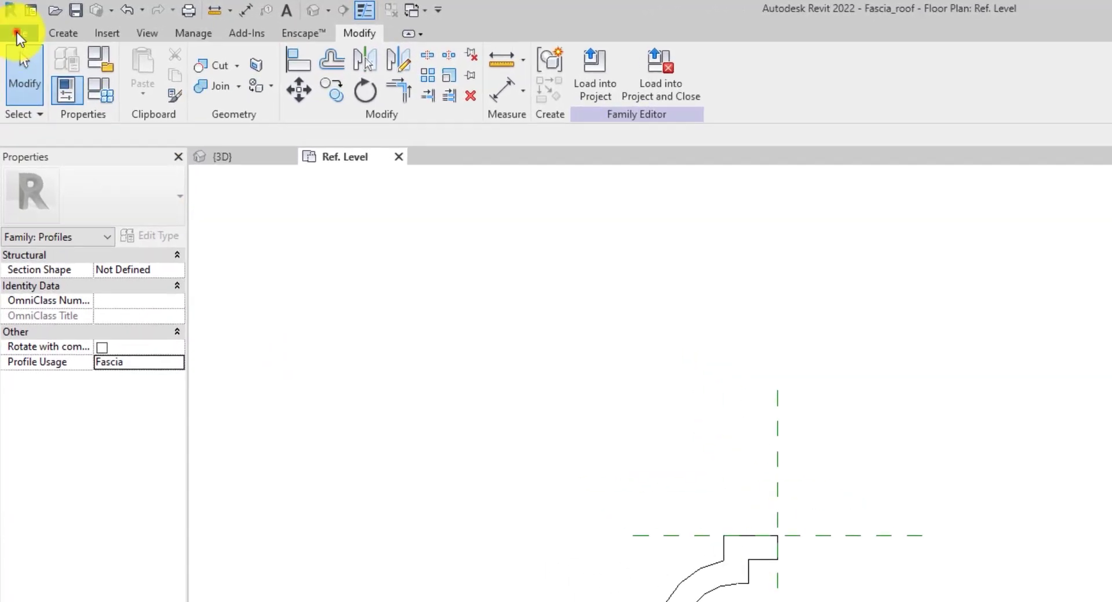
left_click(17, 35)
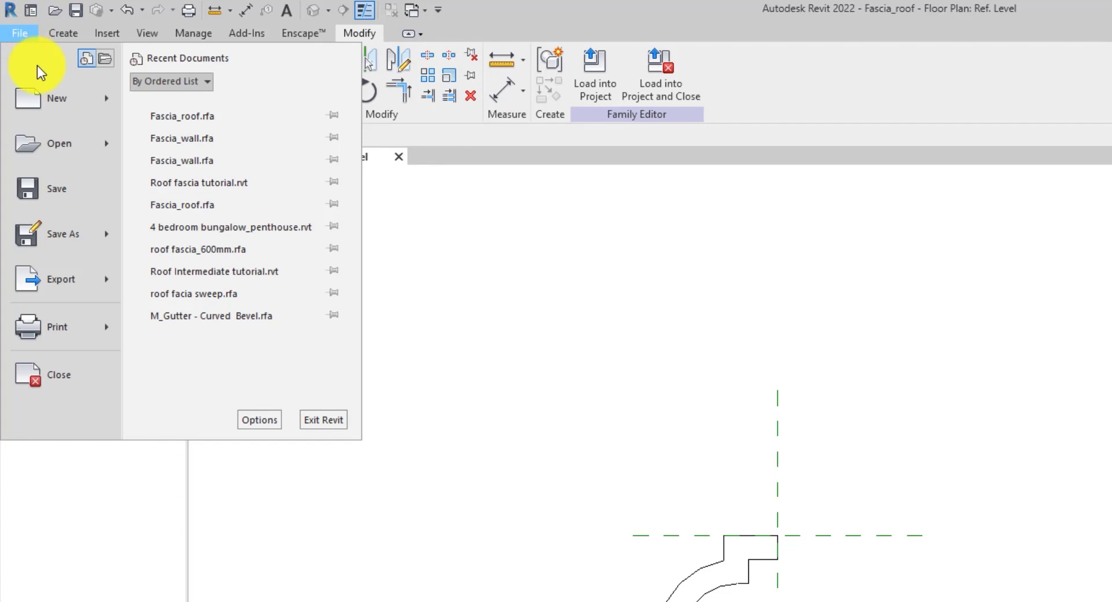
left_click(89, 235)
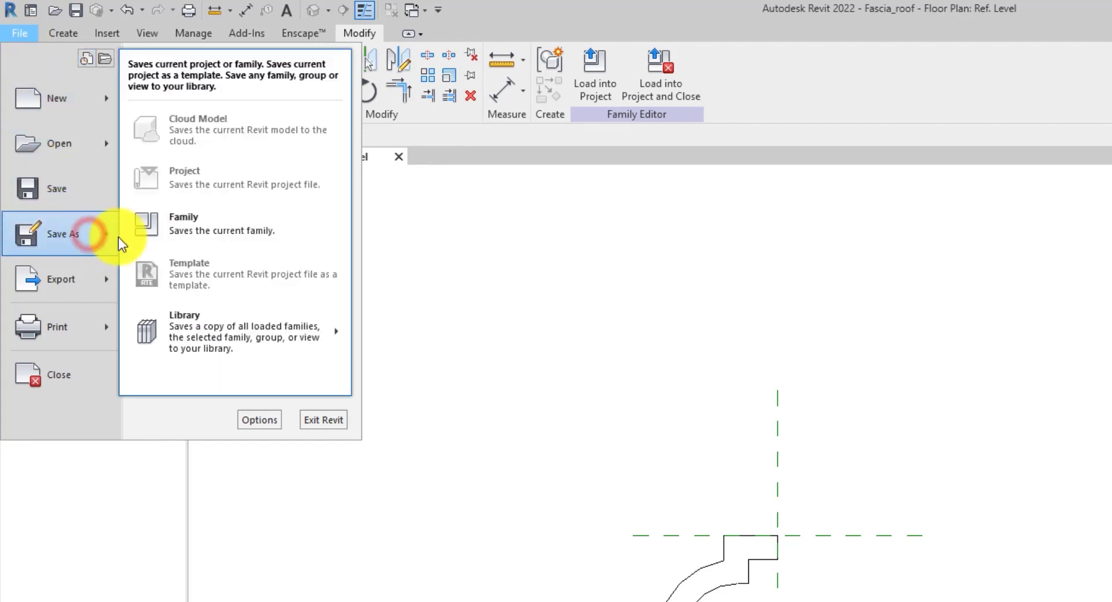
left_click(215, 232)
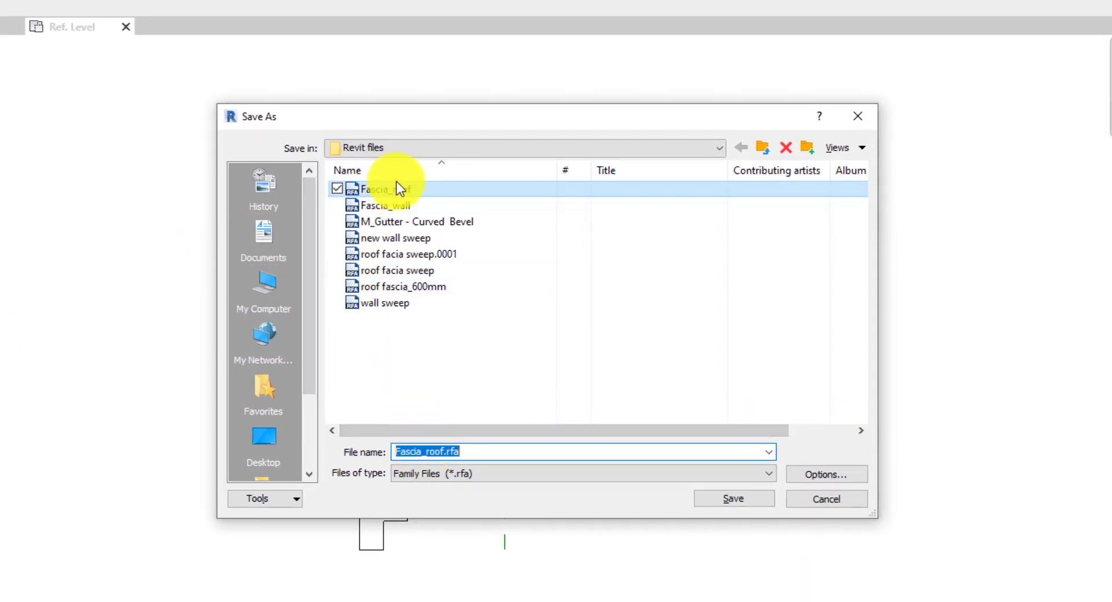
left_click(418, 191)
double_click(429, 452)
left_click(440, 451)
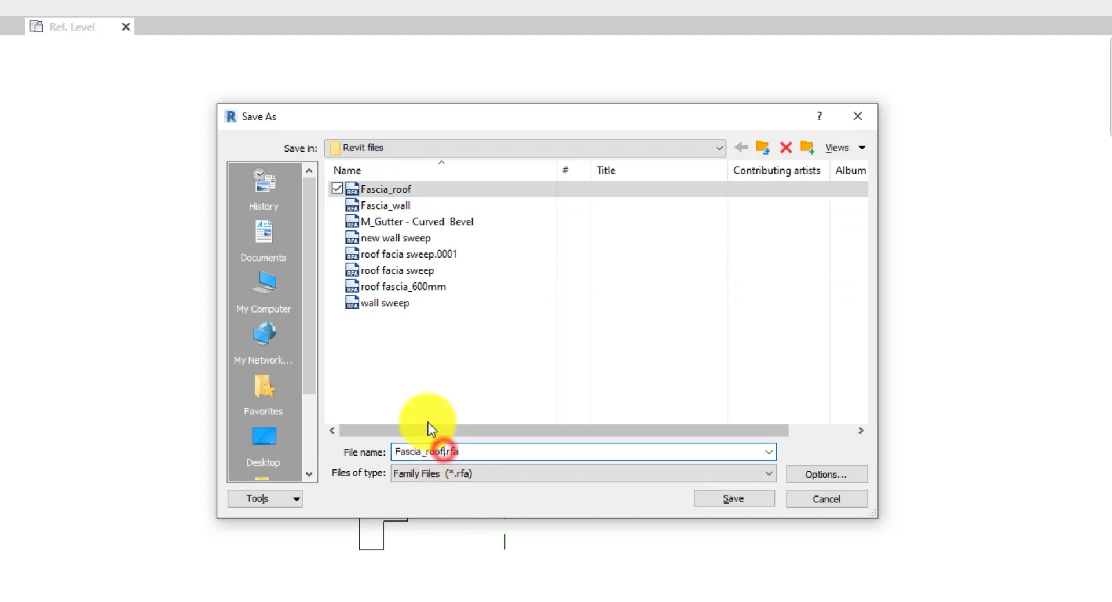
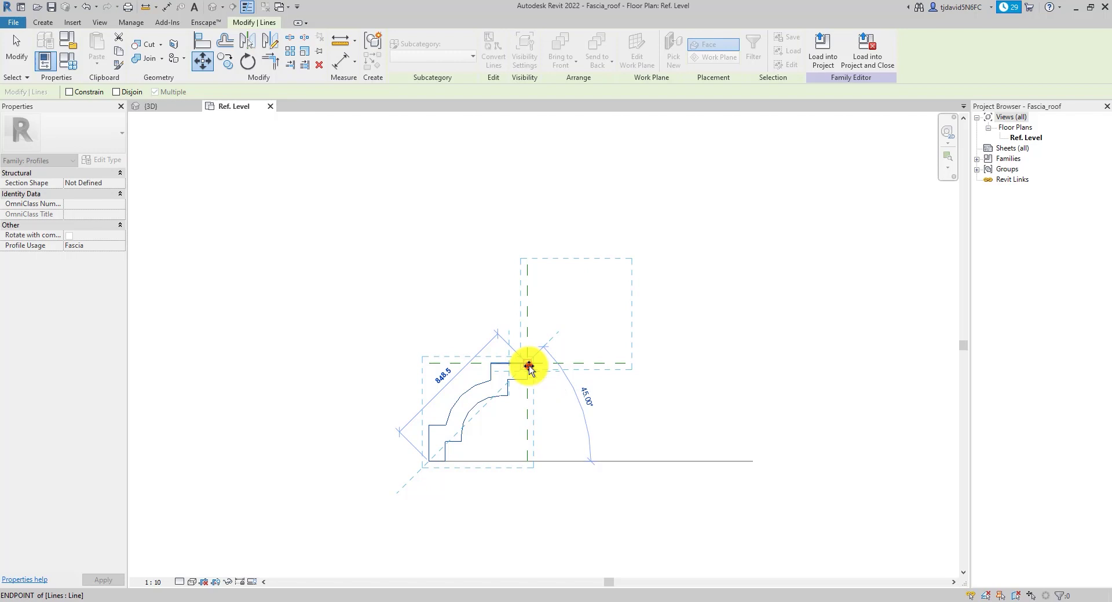
Move all the profile lines so the profile's lower-left corner sits on the intersection of the reference planes
left_click(529, 366)
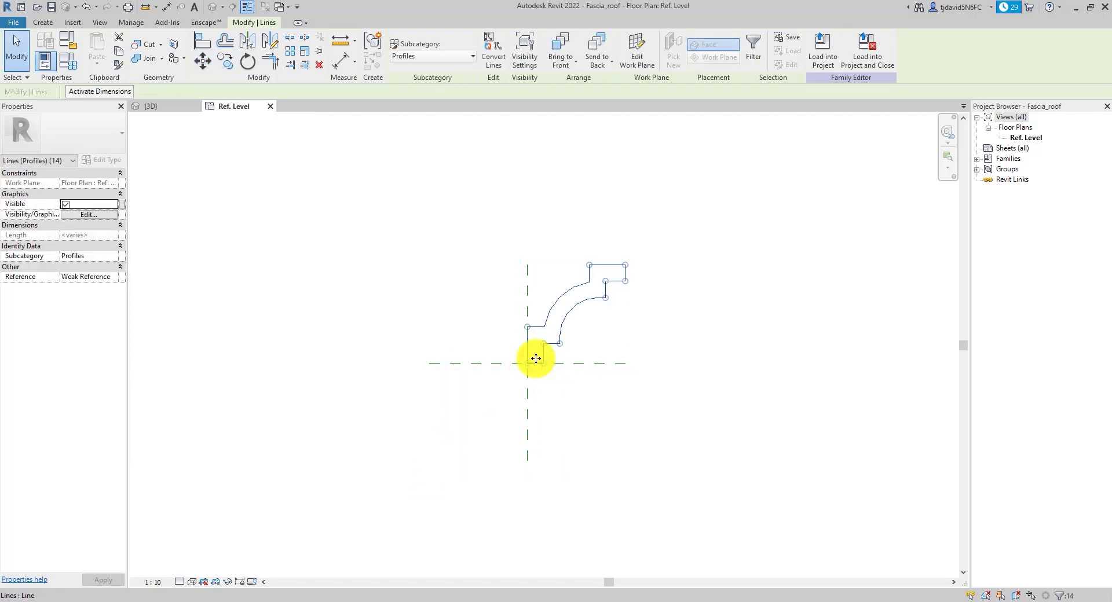
scroll(504, 400, "up", 1)
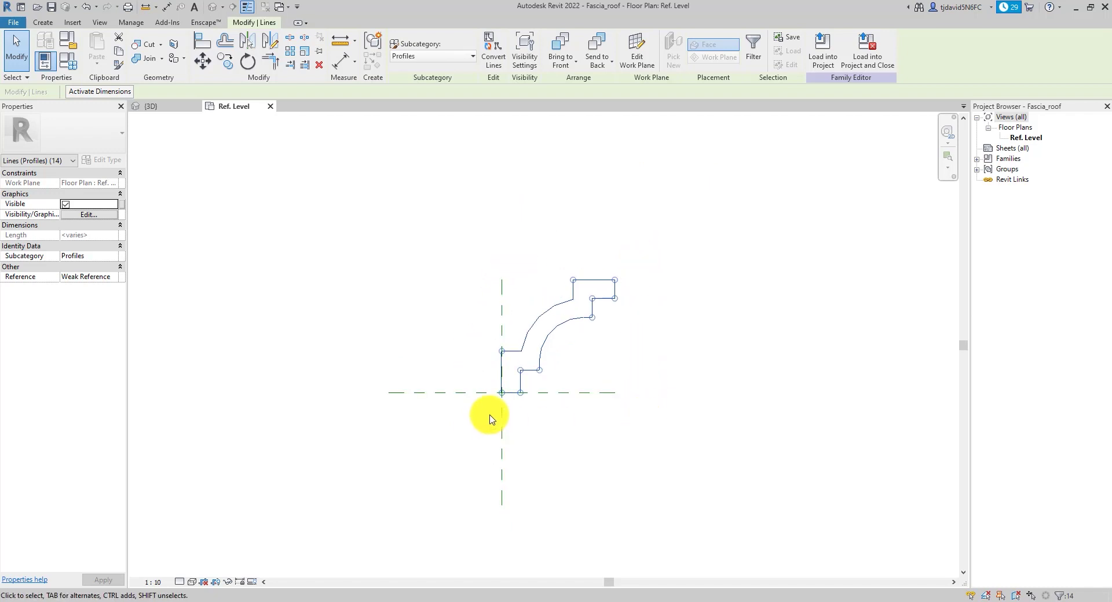
scroll(494, 405, "up", 3)
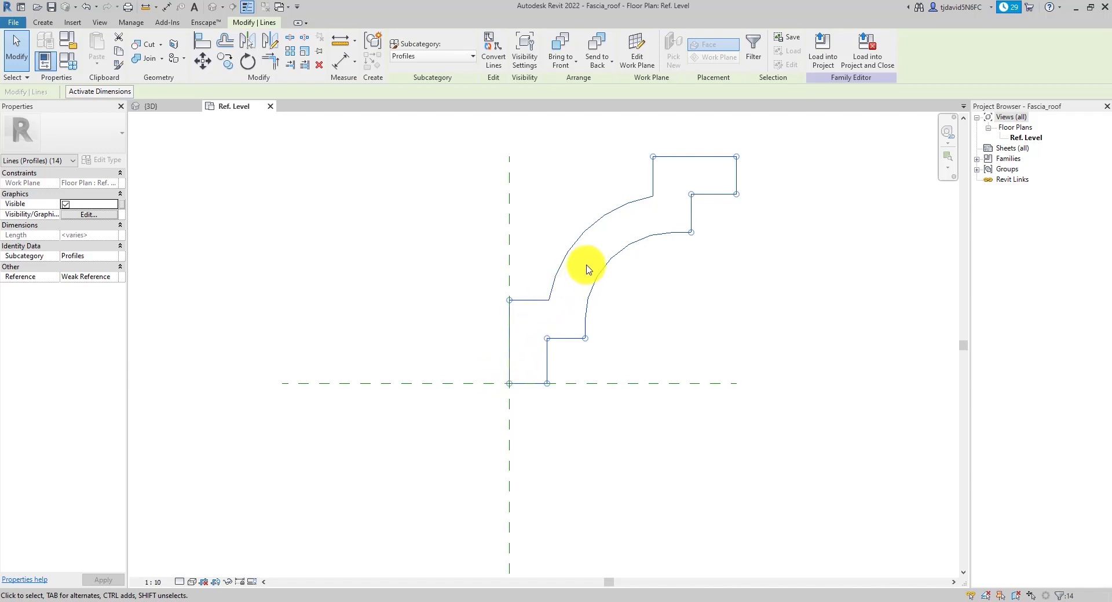
left_click(397, 283)
scroll(461, 385, "up", 1)
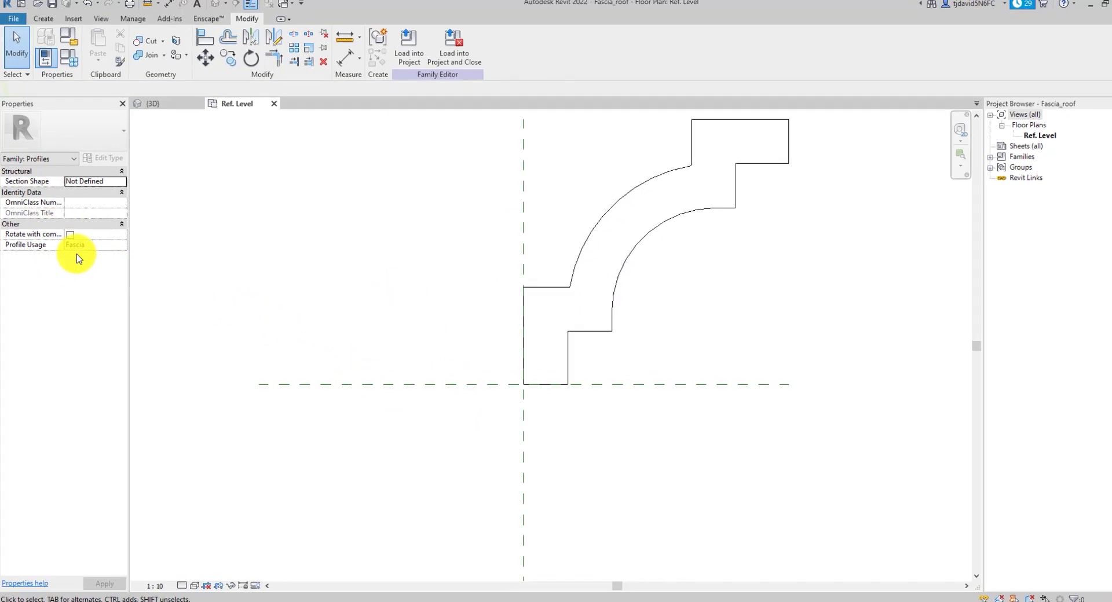
Set the family's profile usage to Wall Sweep
left_click(120, 246)
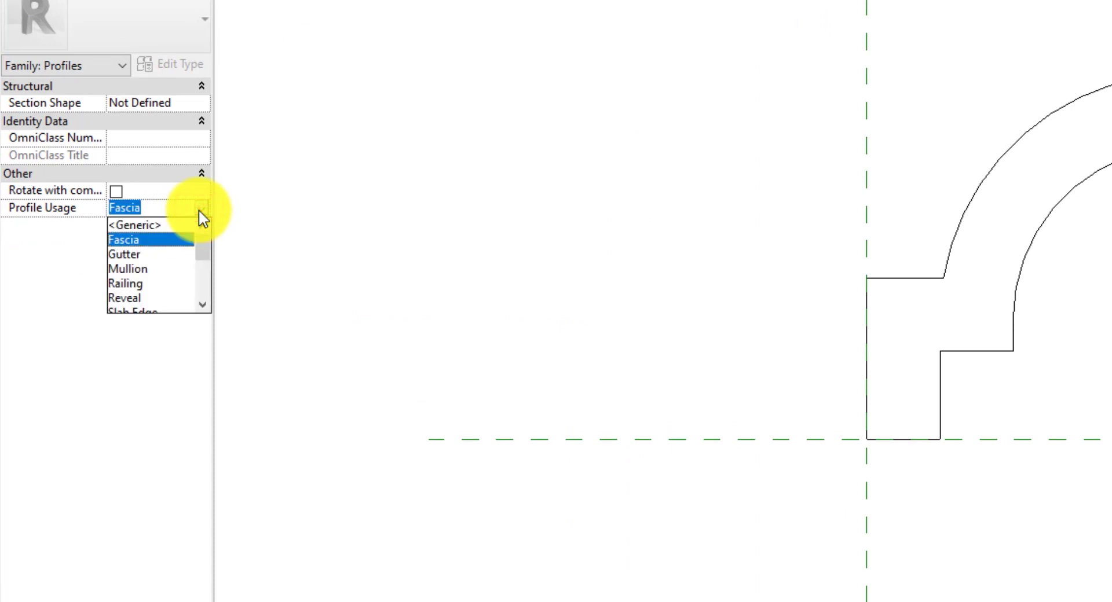
scroll(166, 260, "down", 3)
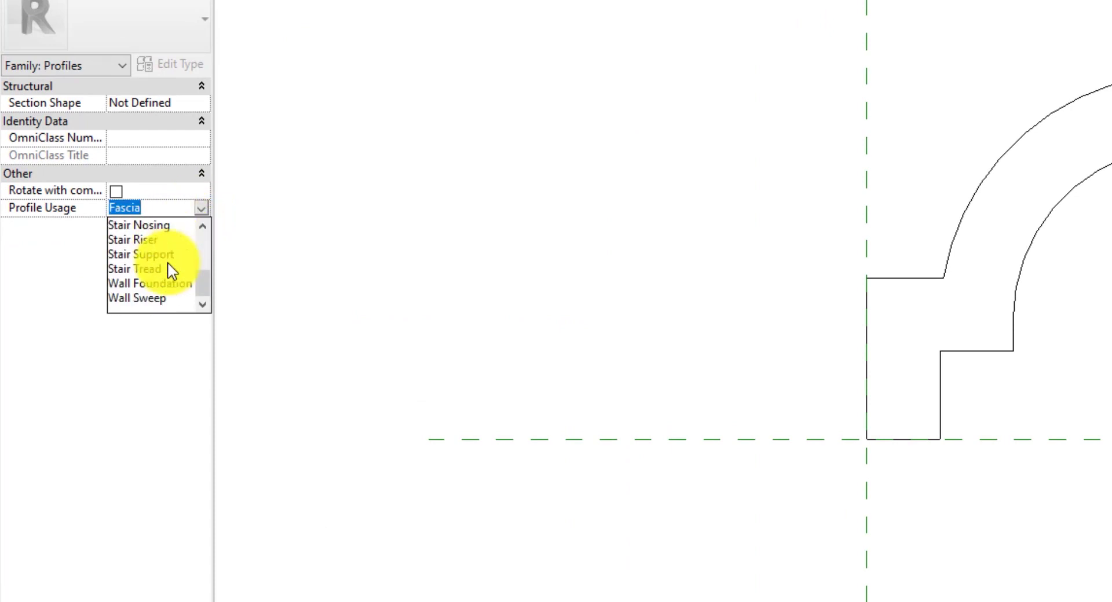
left_click(166, 300)
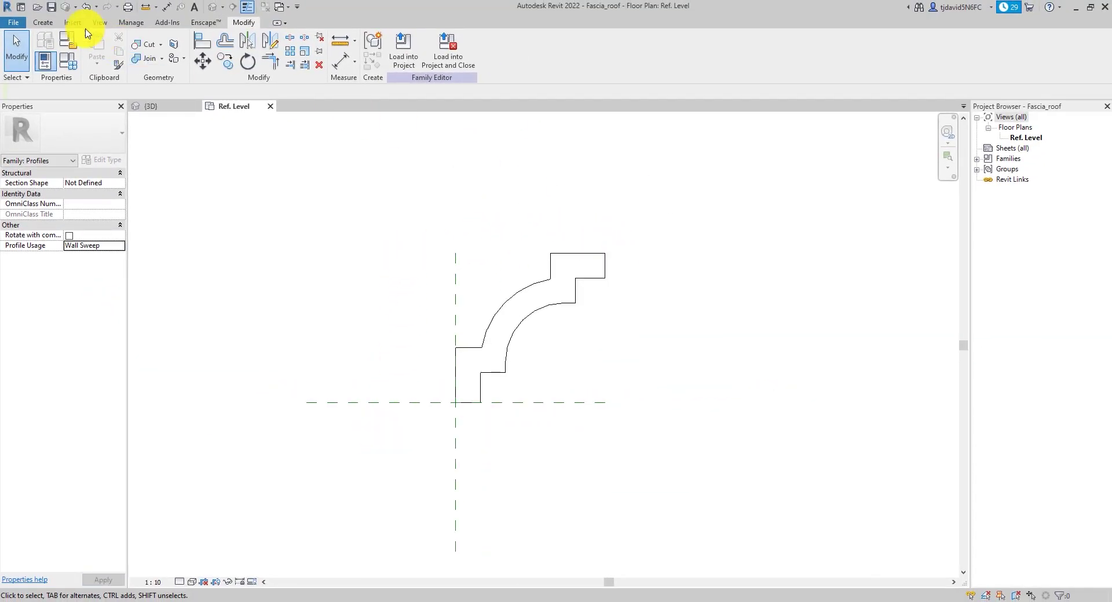
Save the family as Fascia_wall.rfa, replacing the existing file, and load it into the Roof fascia tutorial project
left_click(13, 22)
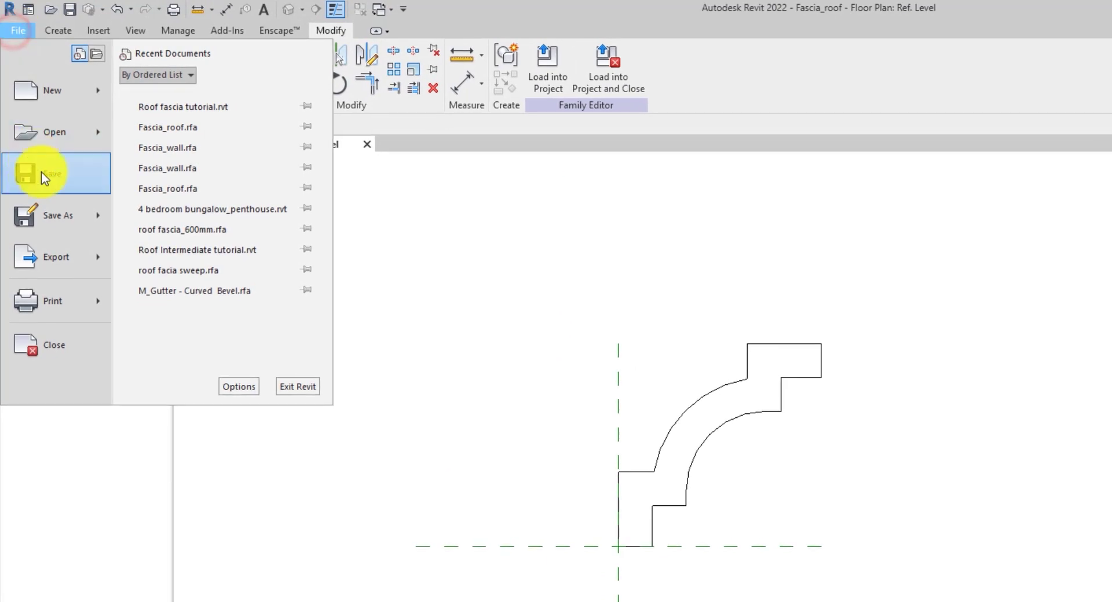
left_click(70, 218)
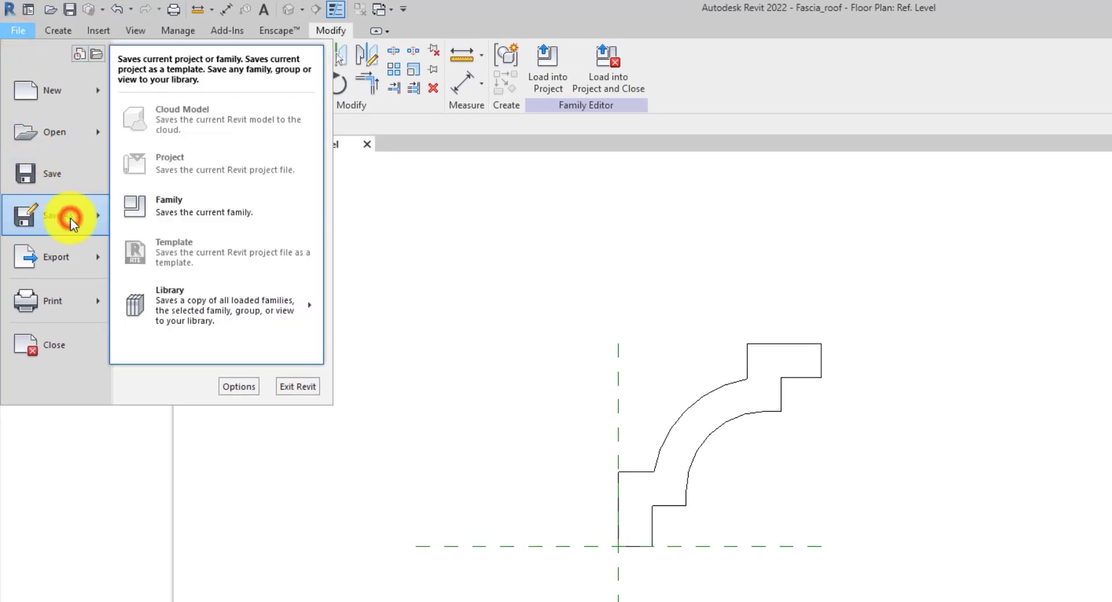
left_click(197, 206)
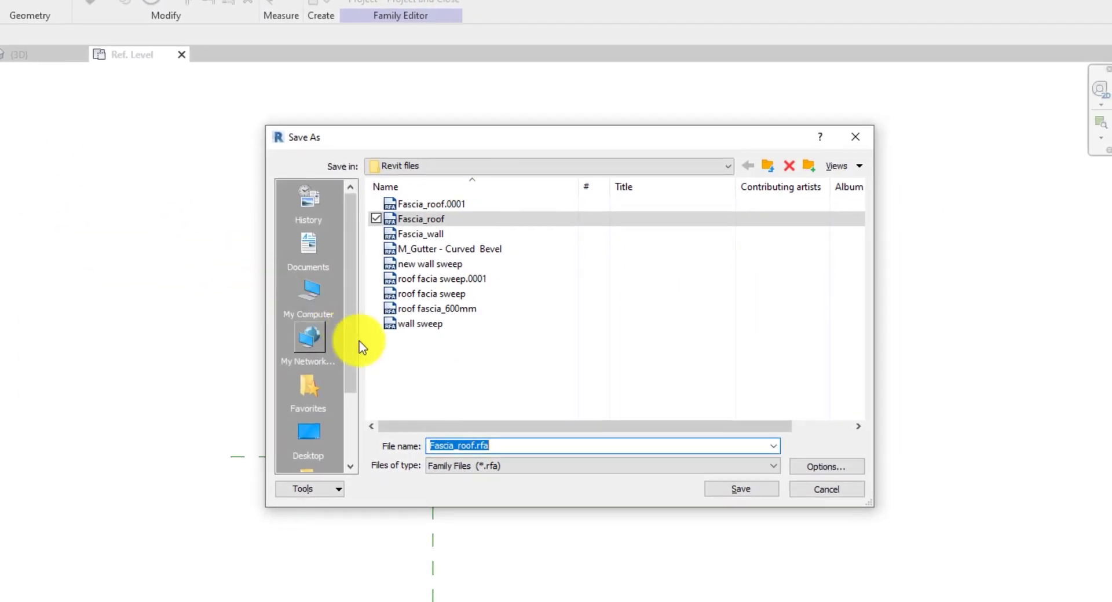
left_click(462, 449)
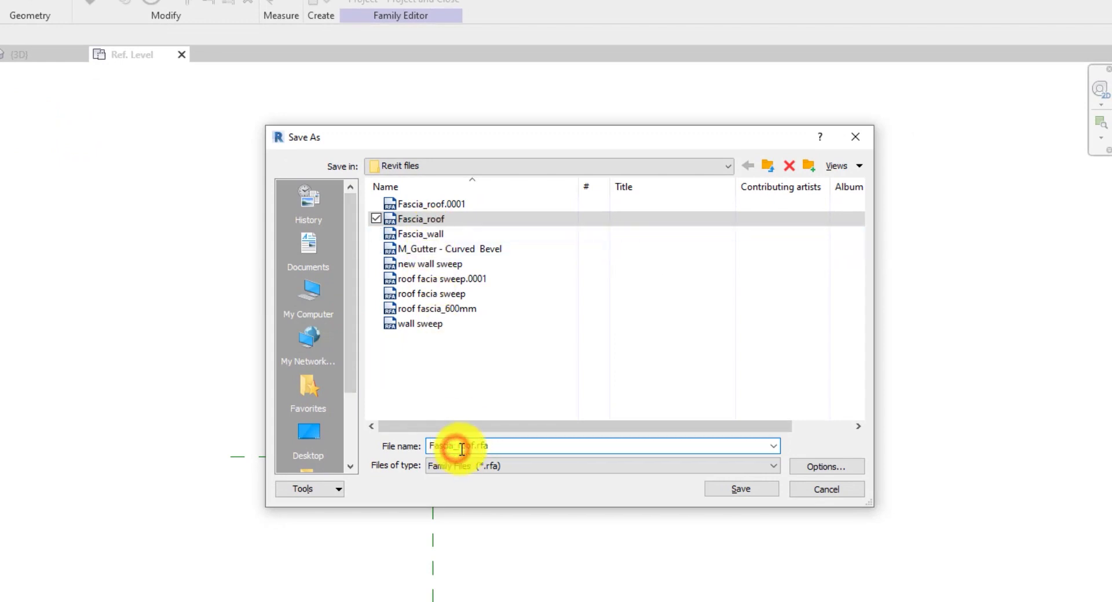
left_click_drag(460, 447, 497, 447)
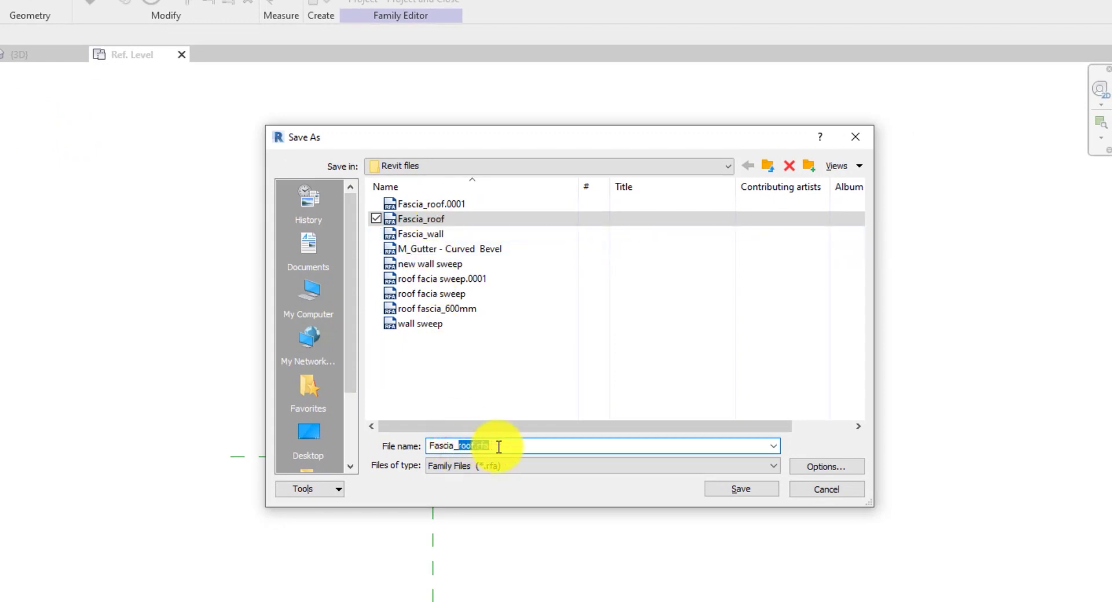
type("wall")
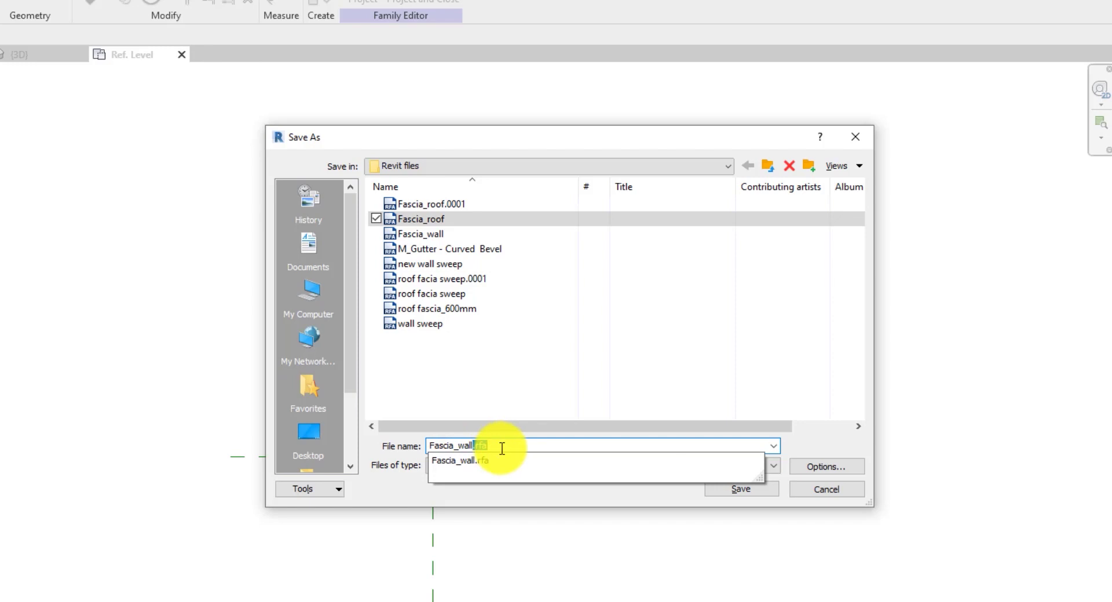
left_click(509, 461)
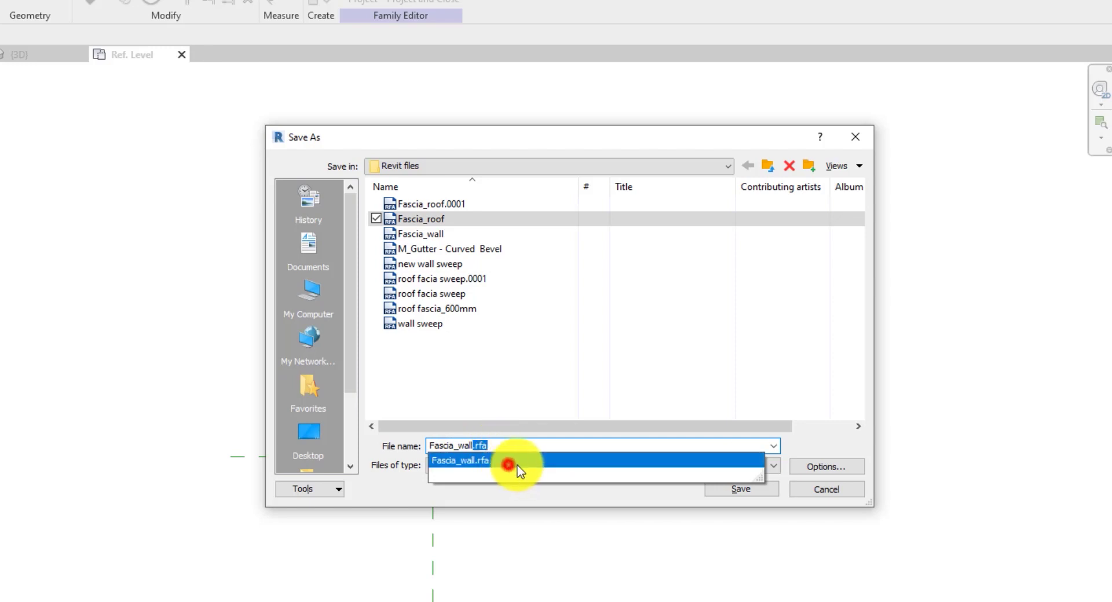
left_click(744, 490)
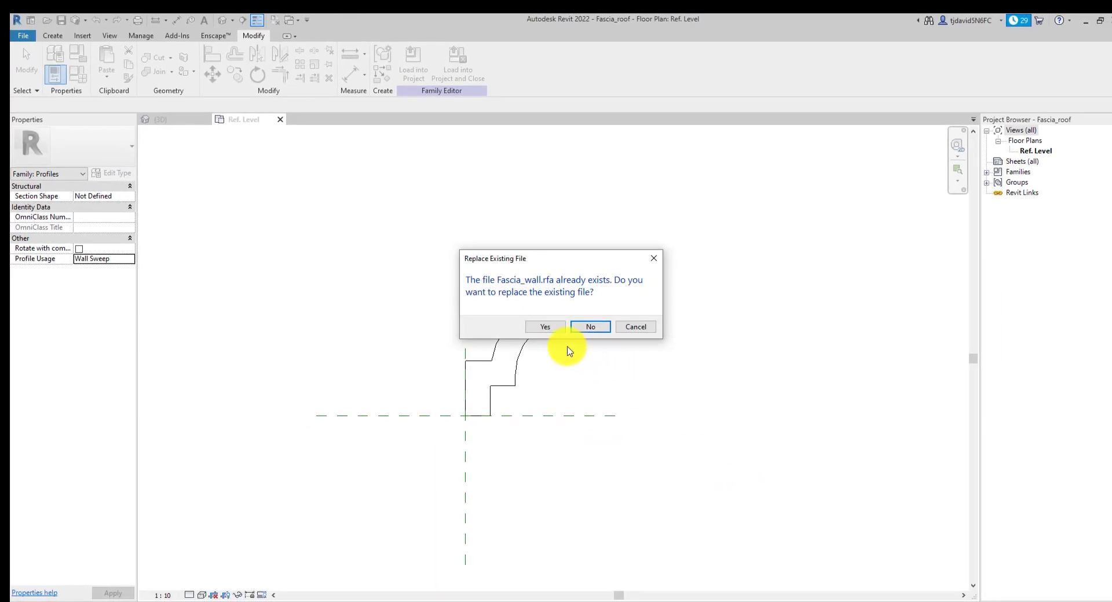
left_click(543, 329)
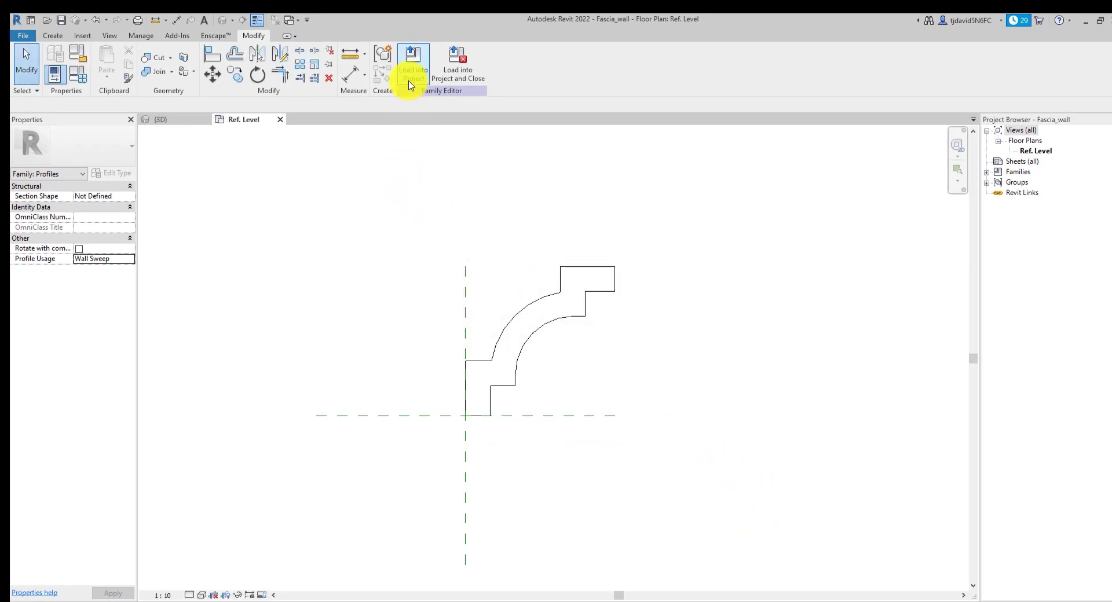
left_click(410, 84)
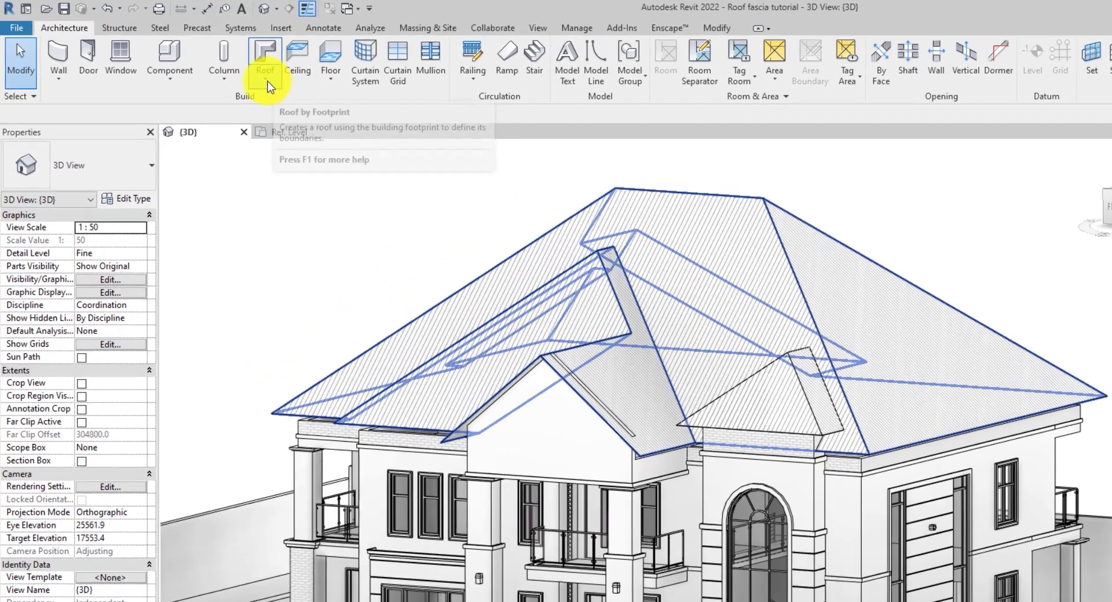
Start a roof fascia and duplicate the Fascia 2 type under the name Roof Fascia
left_click(266, 84)
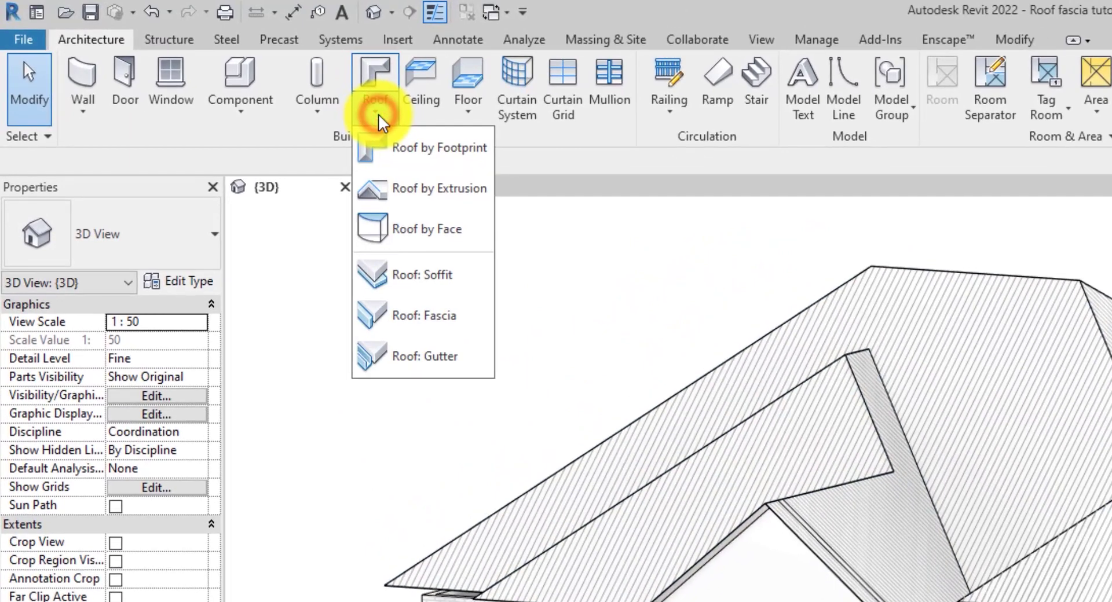
left_click(423, 316)
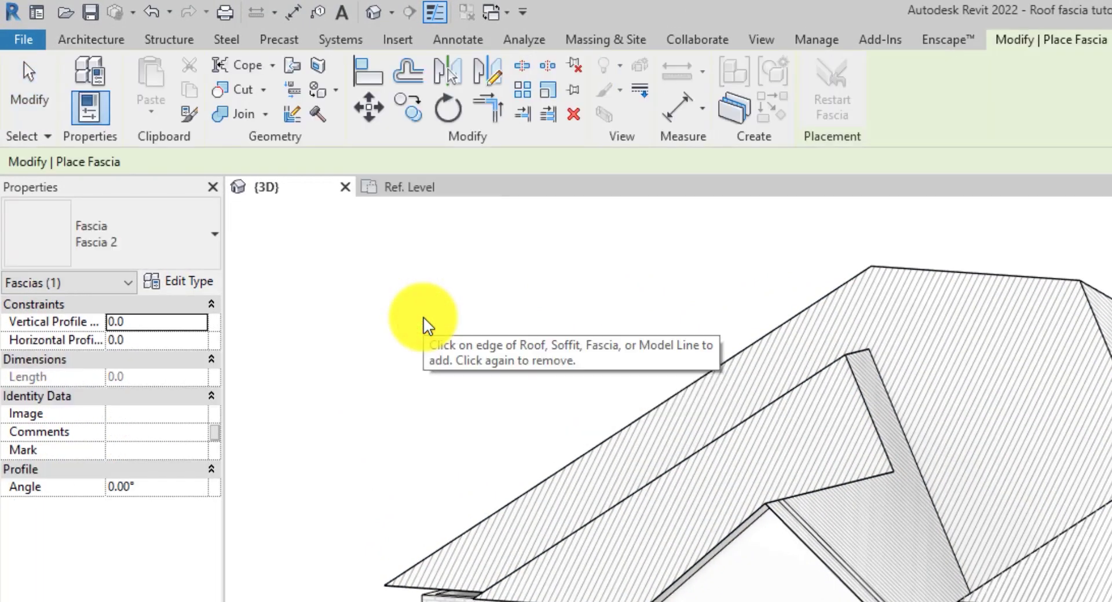
left_click(190, 281)
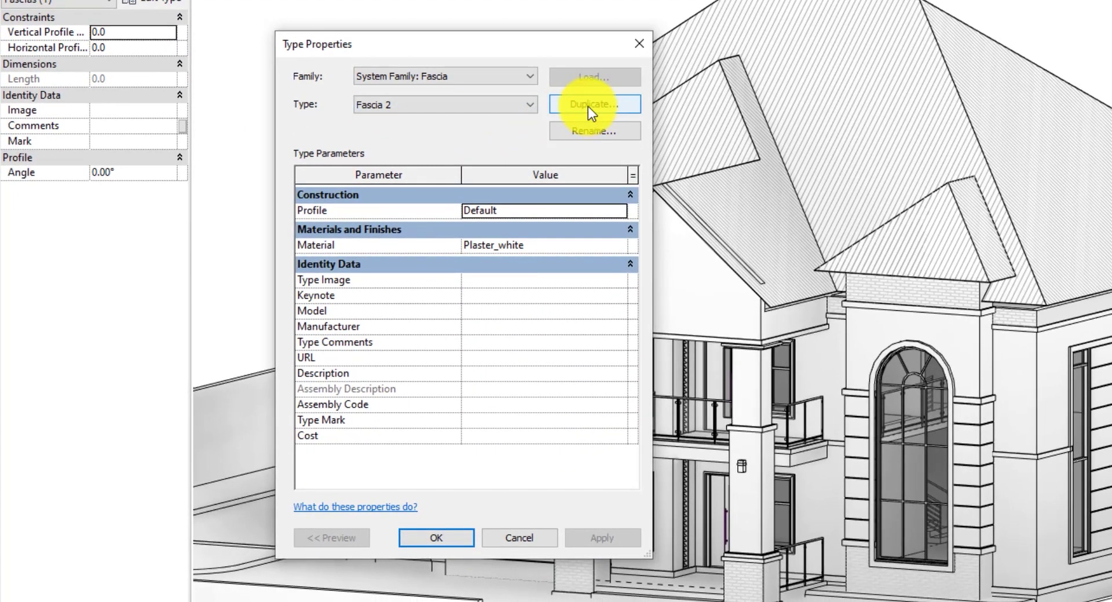
left_click(589, 107)
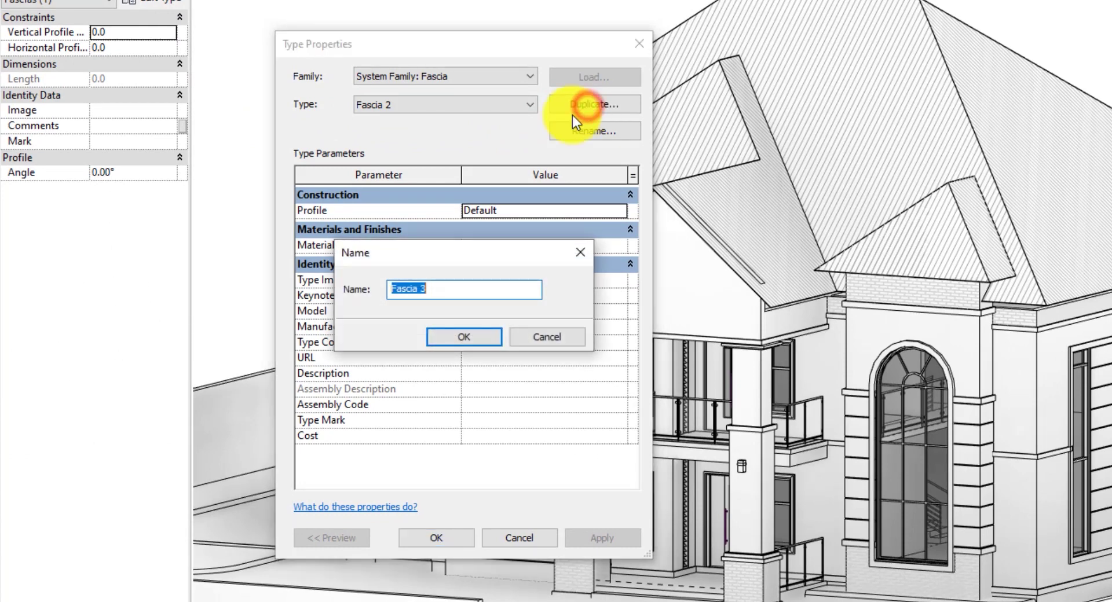
left_click(445, 292)
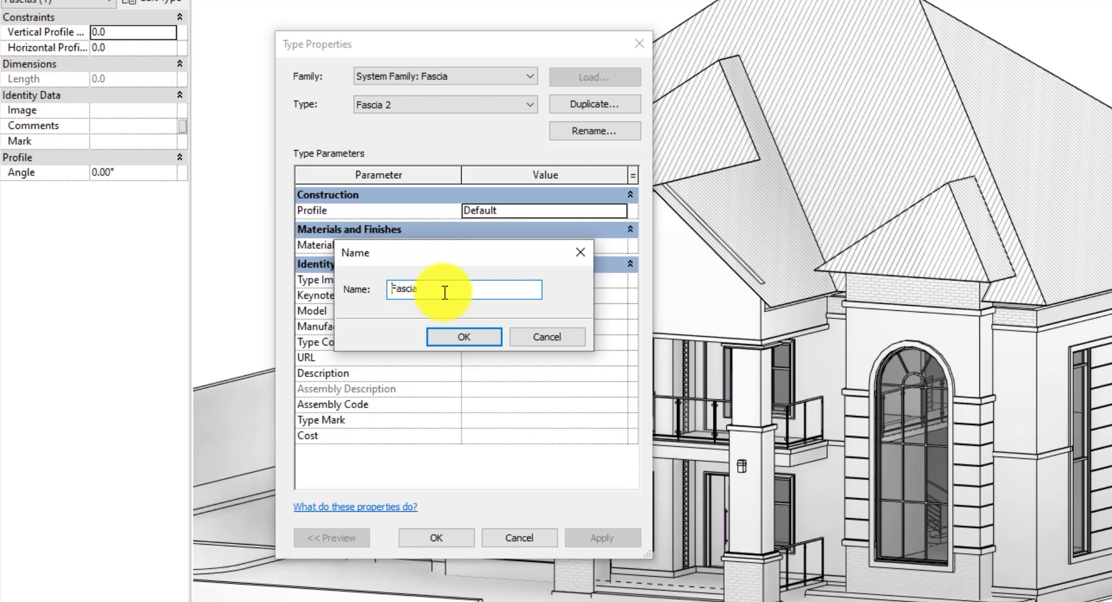
type("Roof")
left_click(478, 339)
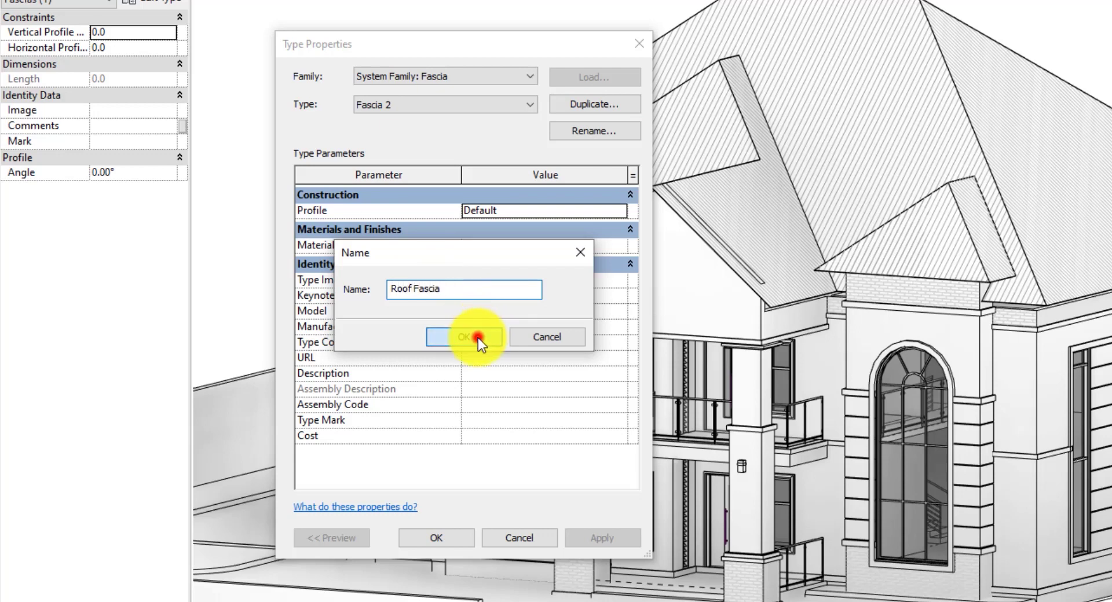
Assign the Fascia_roof : Fascia_roof profile and the Plaster_white material to the Roof Fascia type
left_click(621, 212)
scroll(567, 236, "down", 3)
scroll(567, 237, "down", 1)
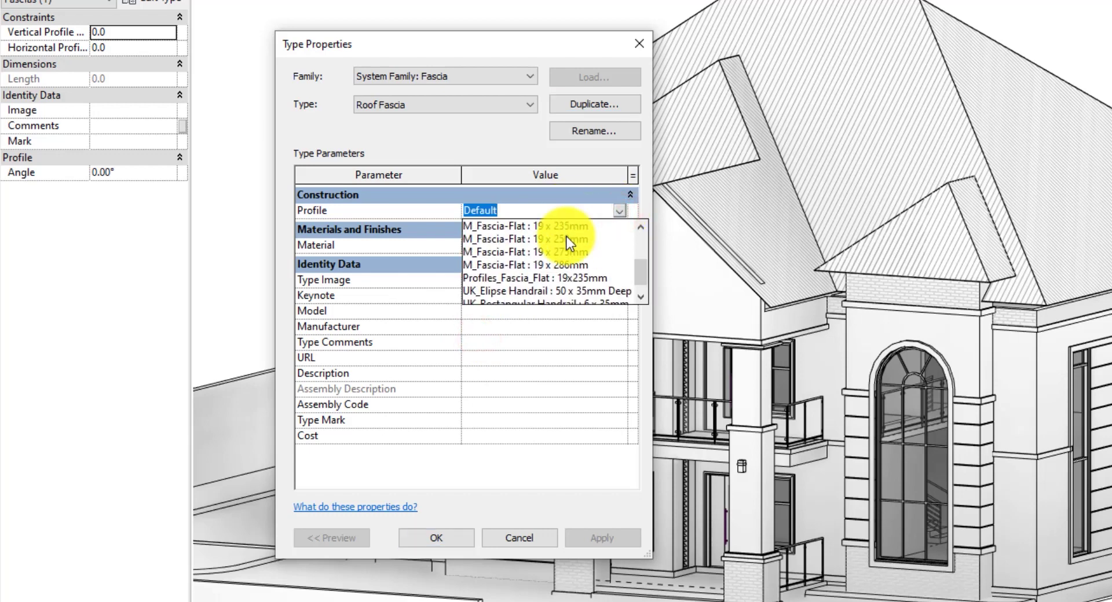
scroll(567, 236, "up", 3)
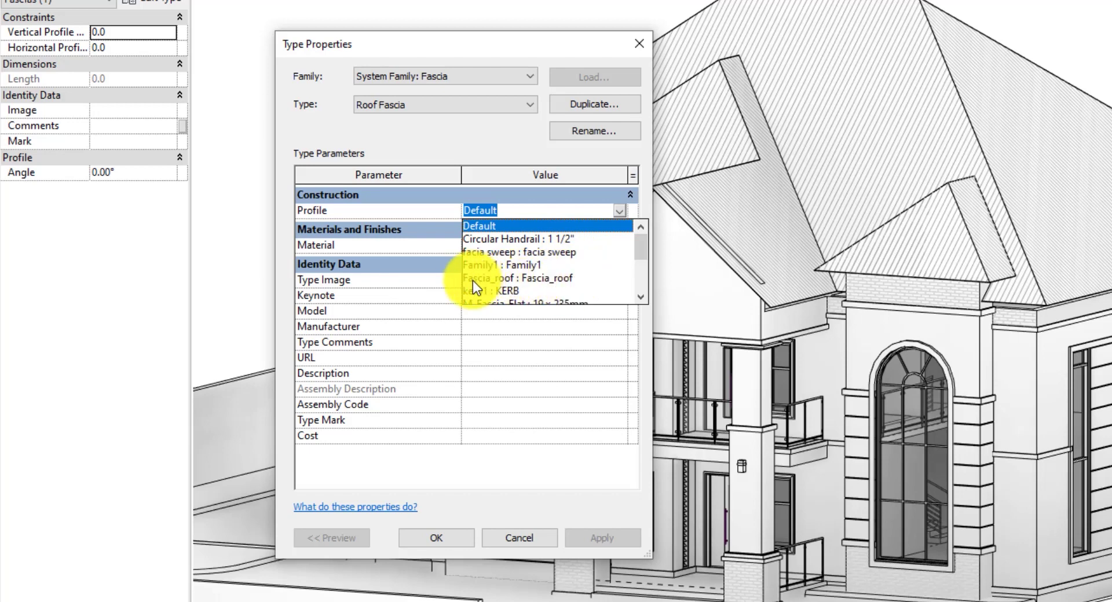
left_click(551, 281)
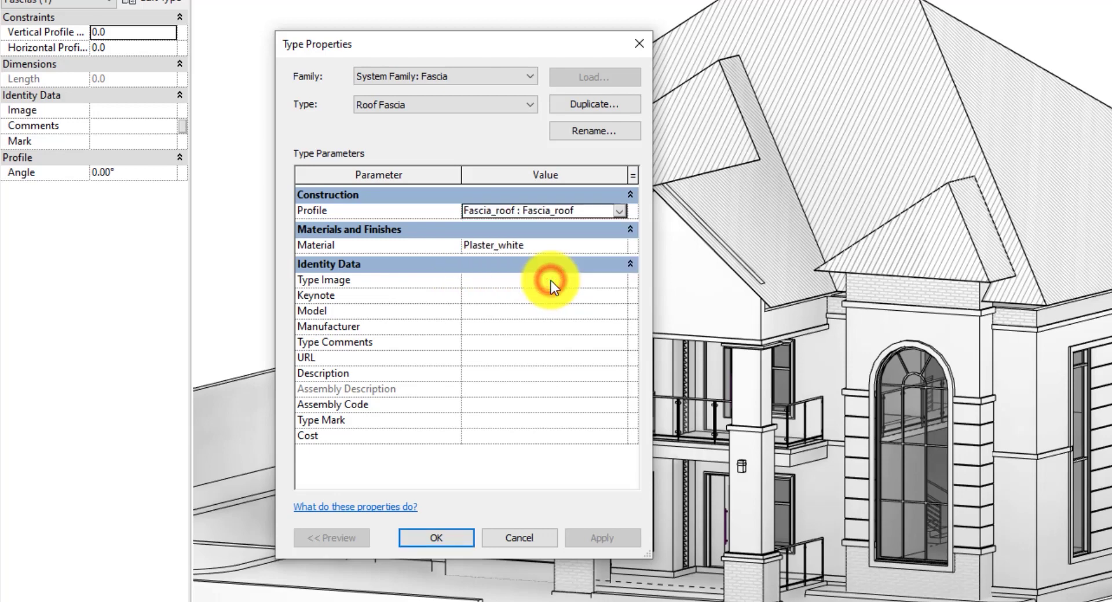
left_click(616, 246)
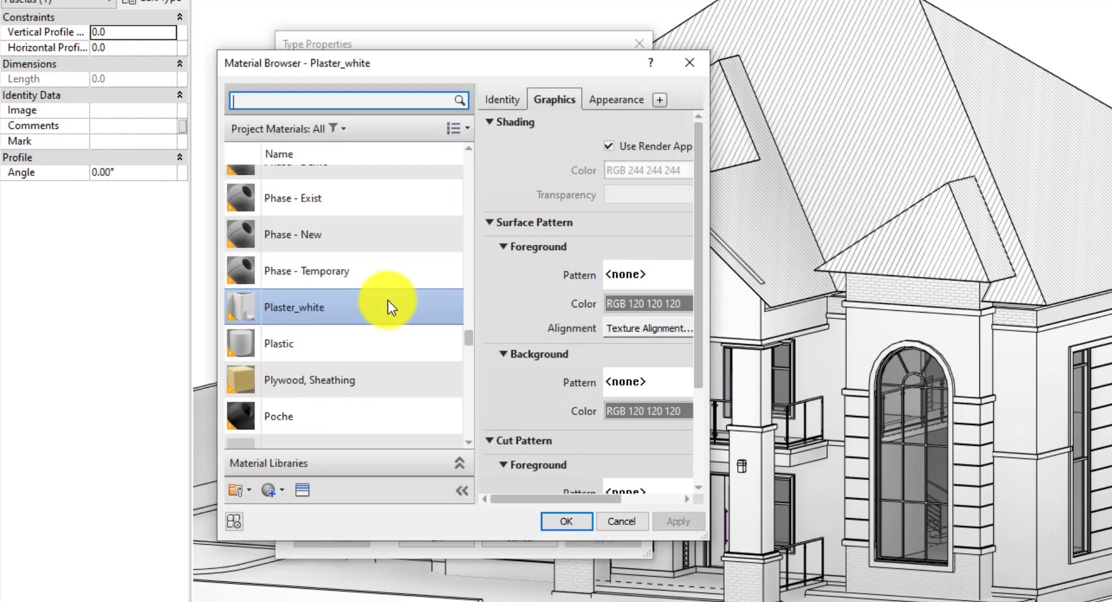
left_click(578, 523)
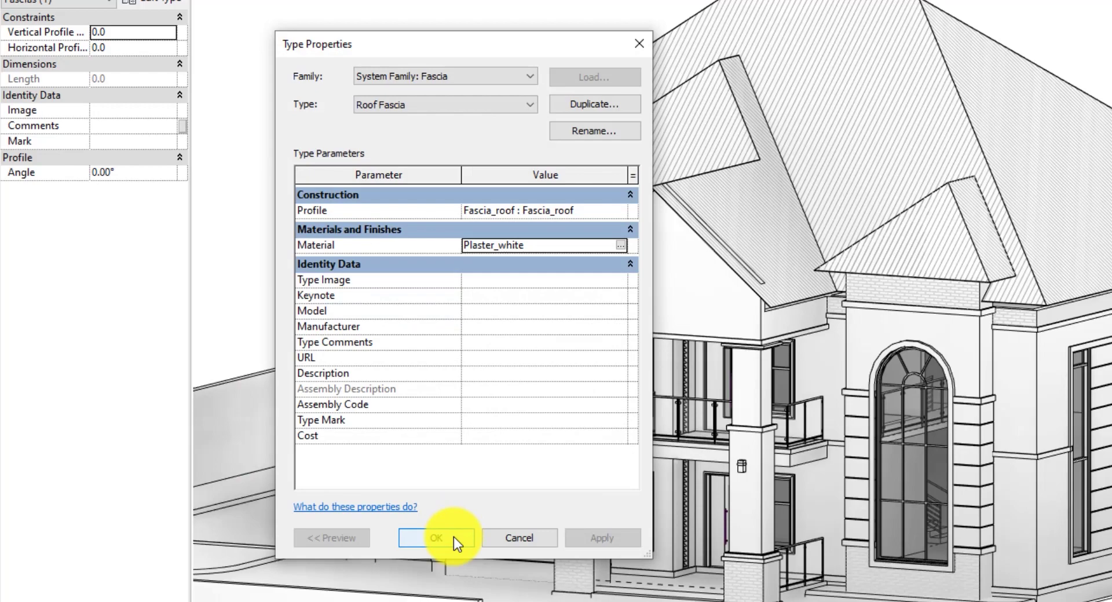
Place the Roof Fascia along both sloping edges of the front gable roof
left_click(454, 538)
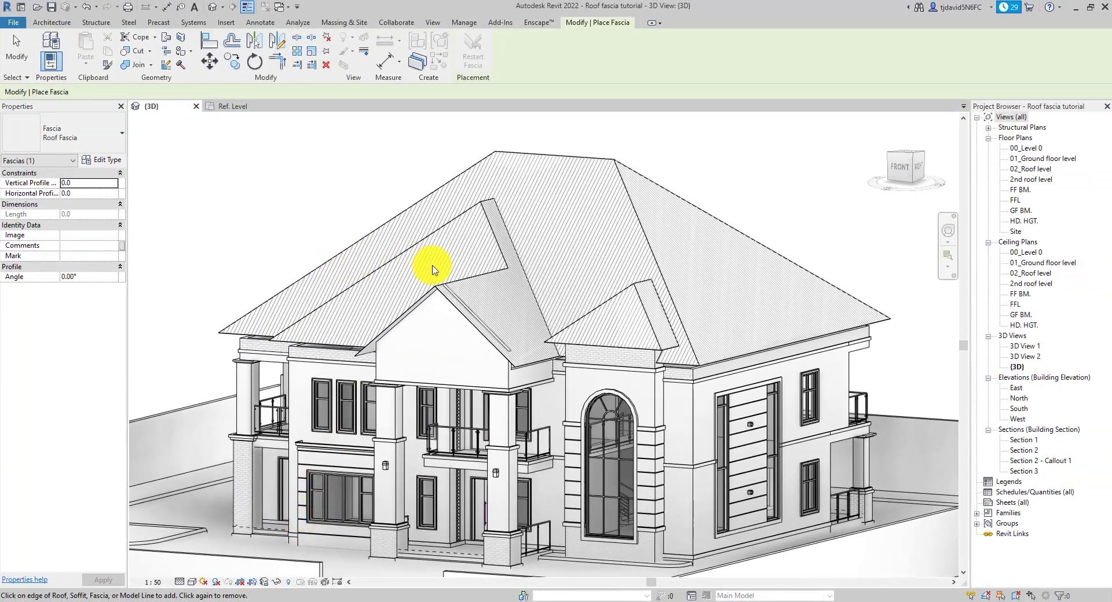
scroll(434, 270, "up", 6)
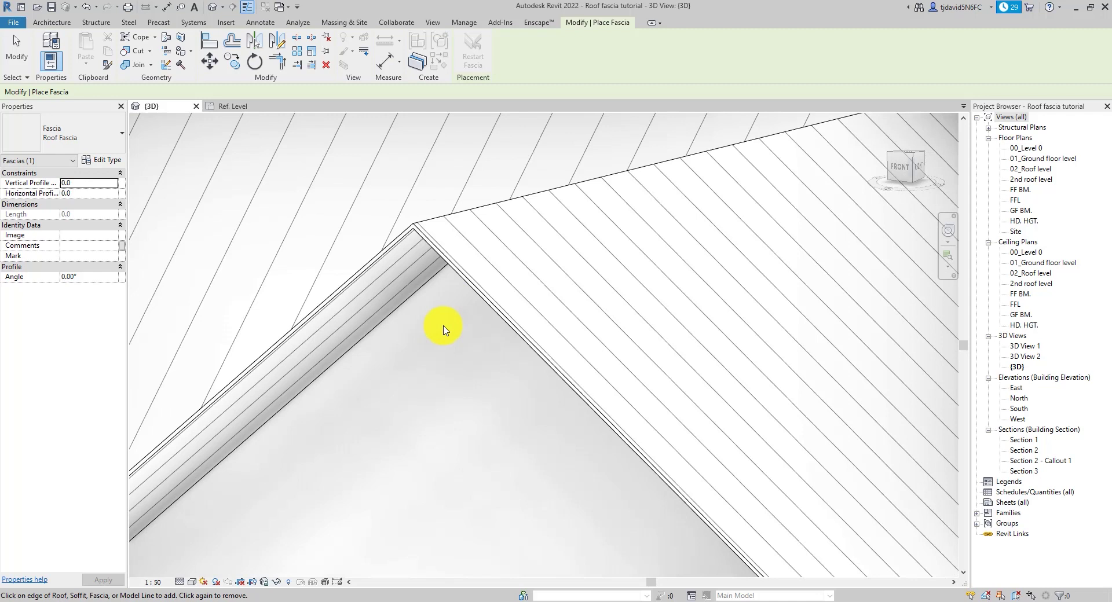
left_click(455, 282)
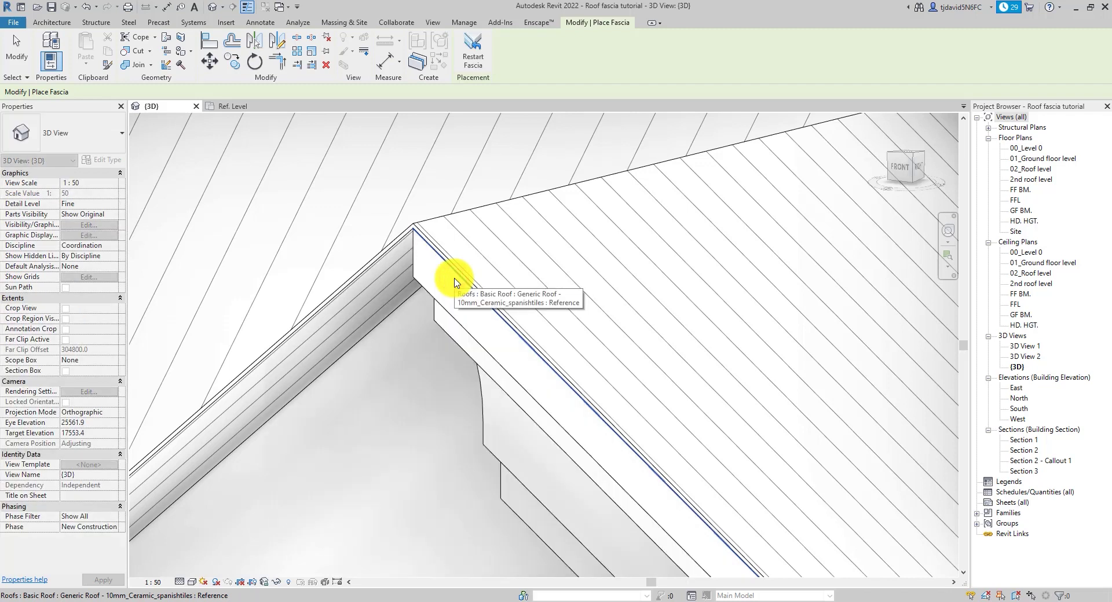
scroll(454, 281, "up", 2)
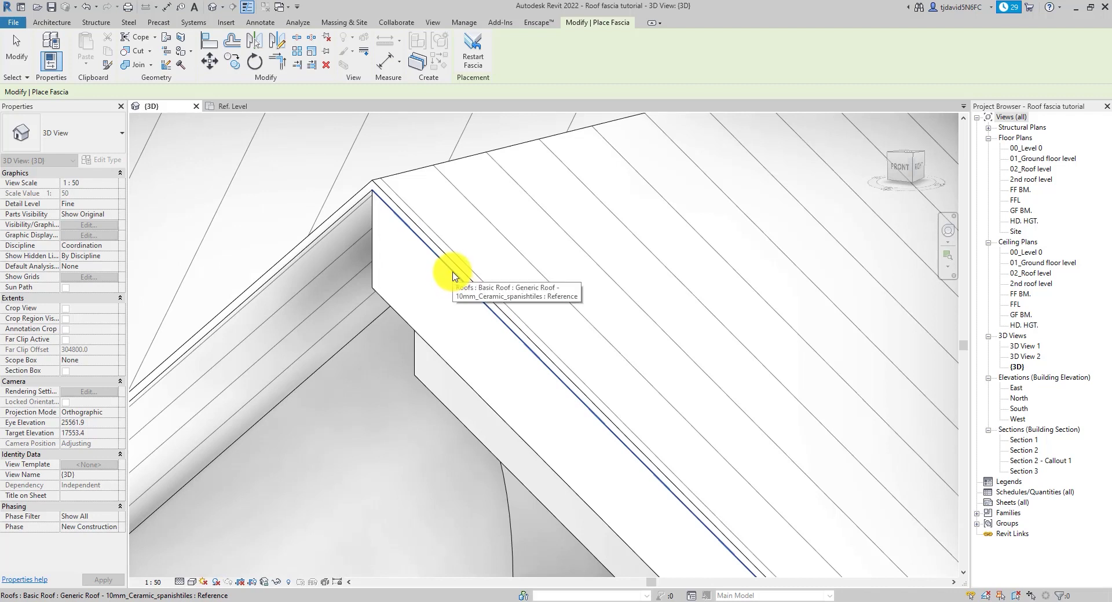
left_click(349, 214)
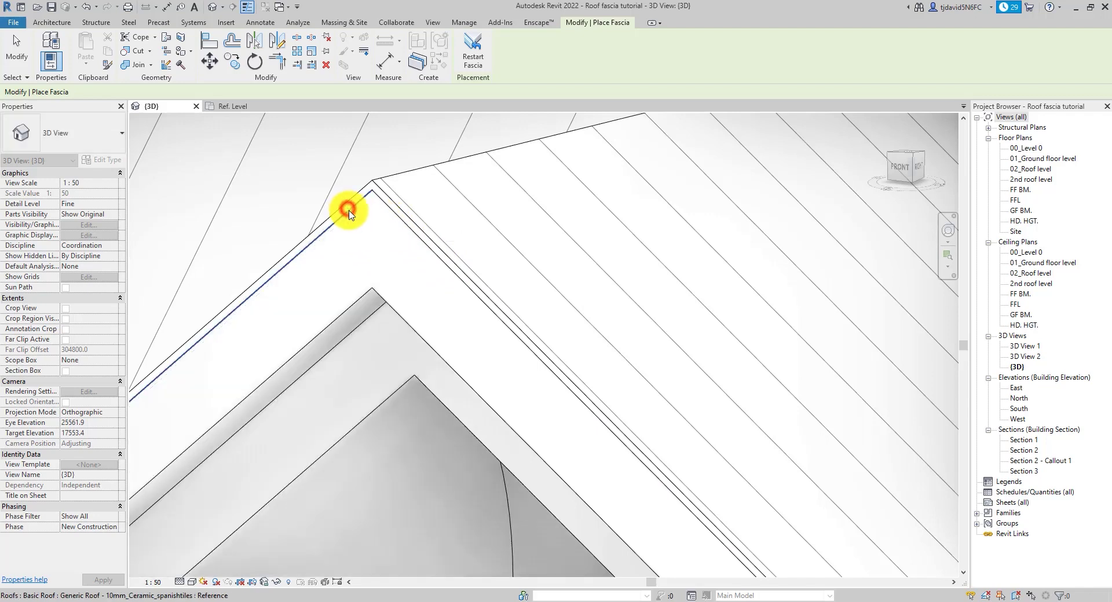
middle_click_drag(347, 211, 467, 198, "shift")
scroll(467, 199, "down", 3)
scroll(504, 253, "up", 1)
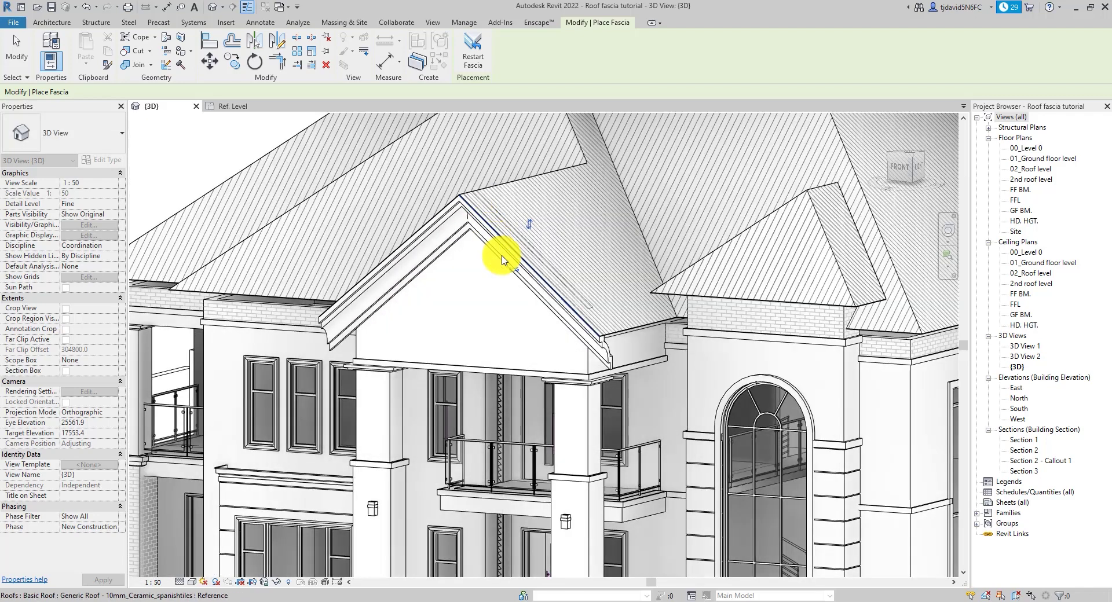
Modify the gable fascia's mitering, applying the Horizontal option to the end face at the right eave
scroll(602, 356, "up", 4)
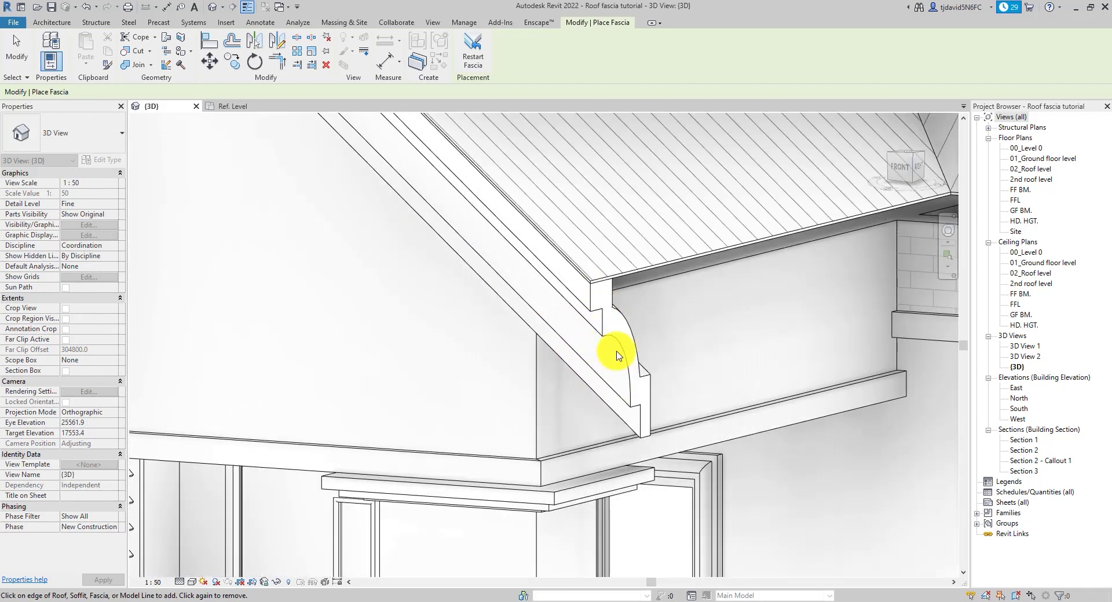
scroll(716, 331, "down", 2)
scroll(241, 306, "down", 3)
scroll(265, 318, "up", 2)
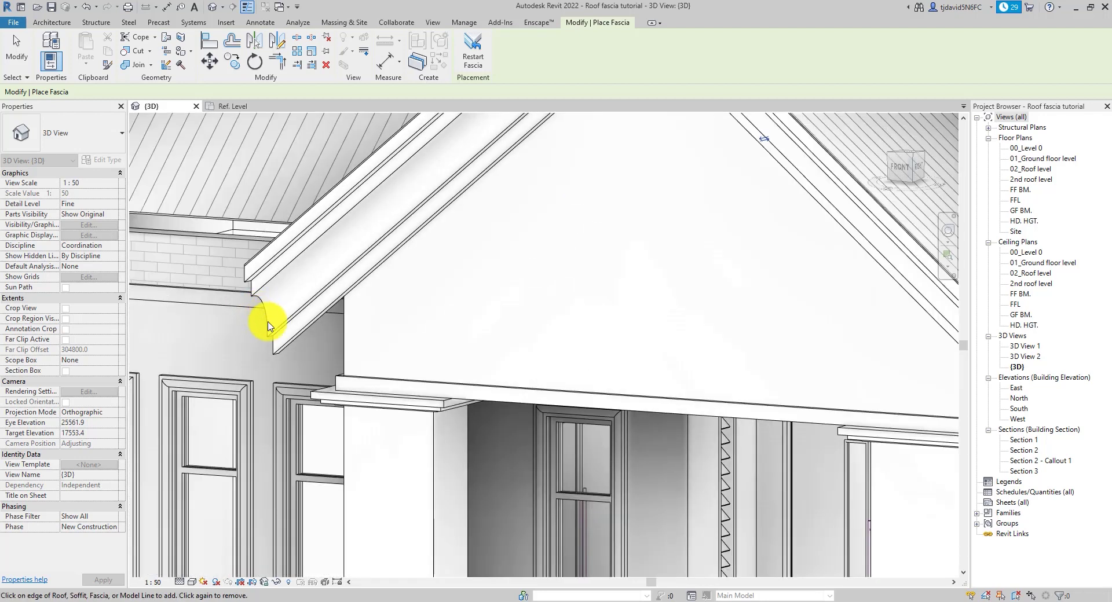
scroll(268, 382, "down", 2)
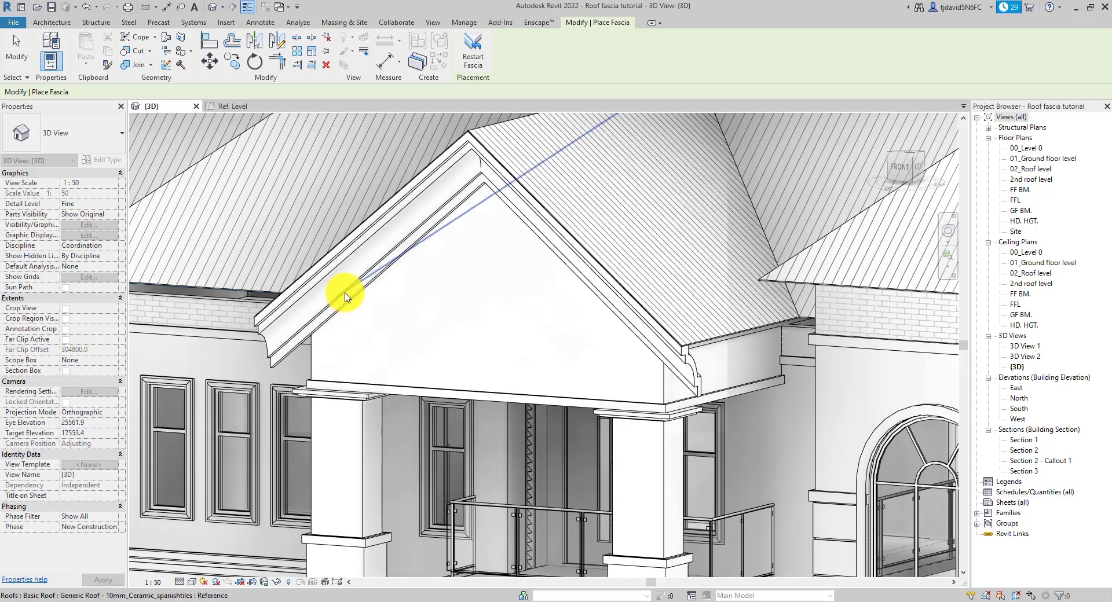
left_click(391, 217)
key("Escape")
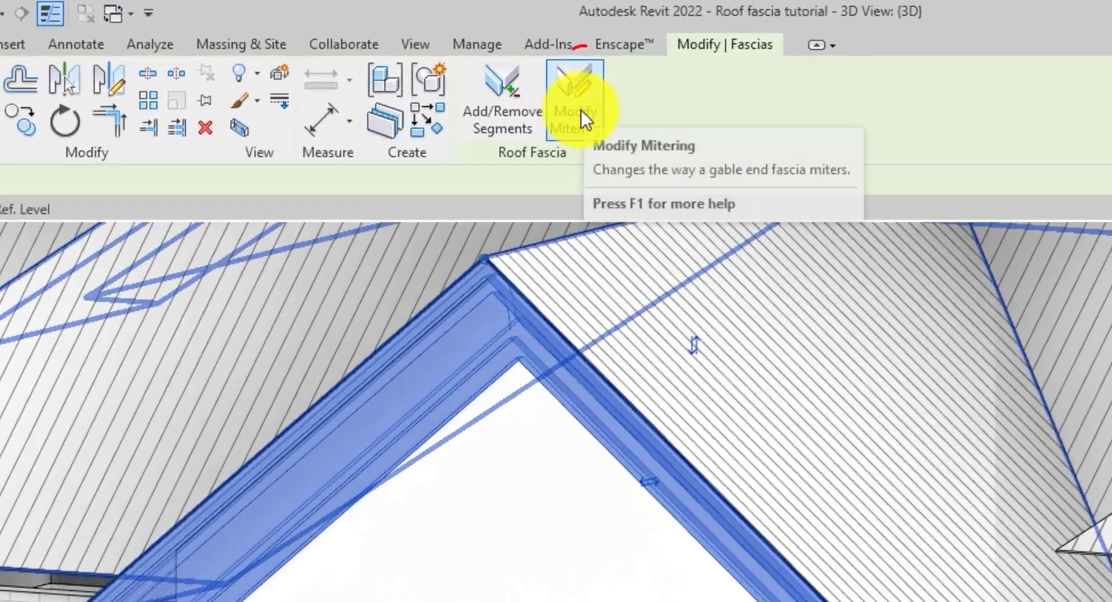
left_click(524, 59)
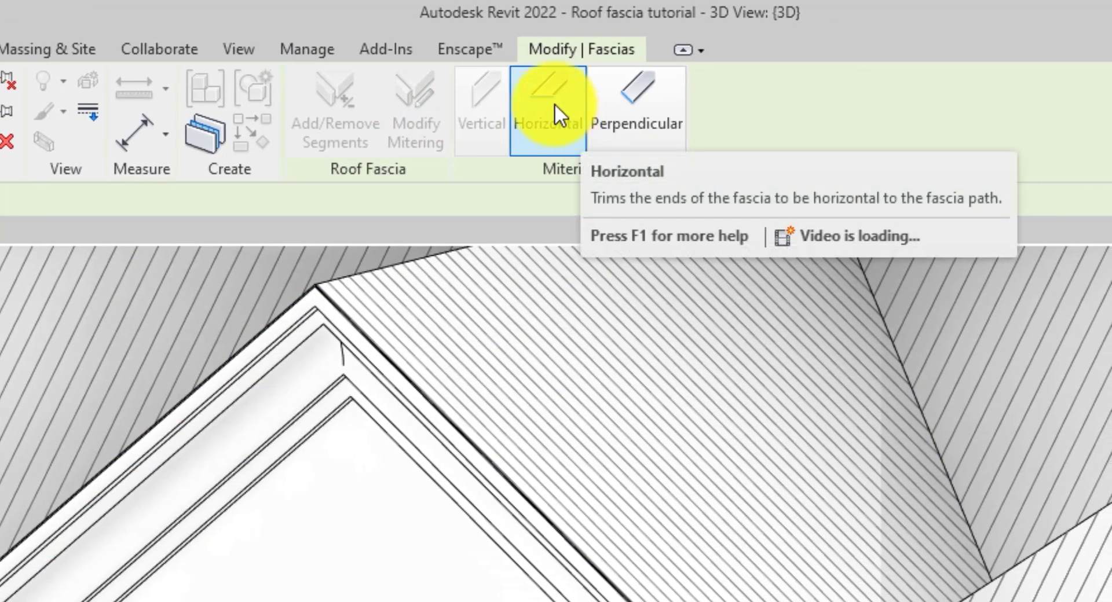
left_click(554, 104)
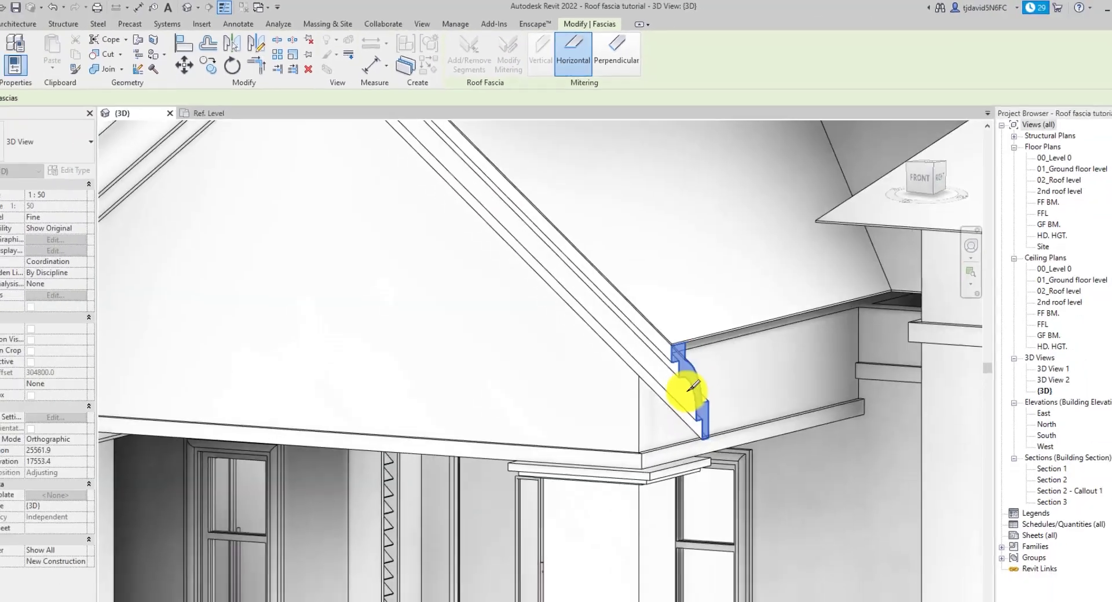
scroll(684, 457, "up", 5)
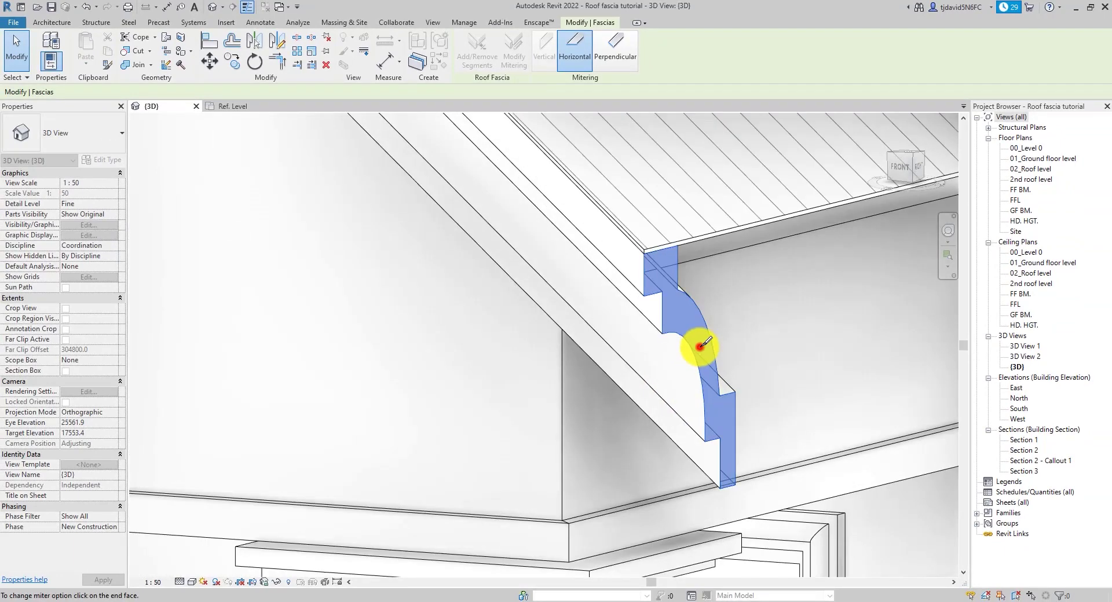
left_click(700, 346)
Apply the Horizontal miter to the fascia's end face at the left eave and finish the mitering
scroll(579, 296, "down", 6)
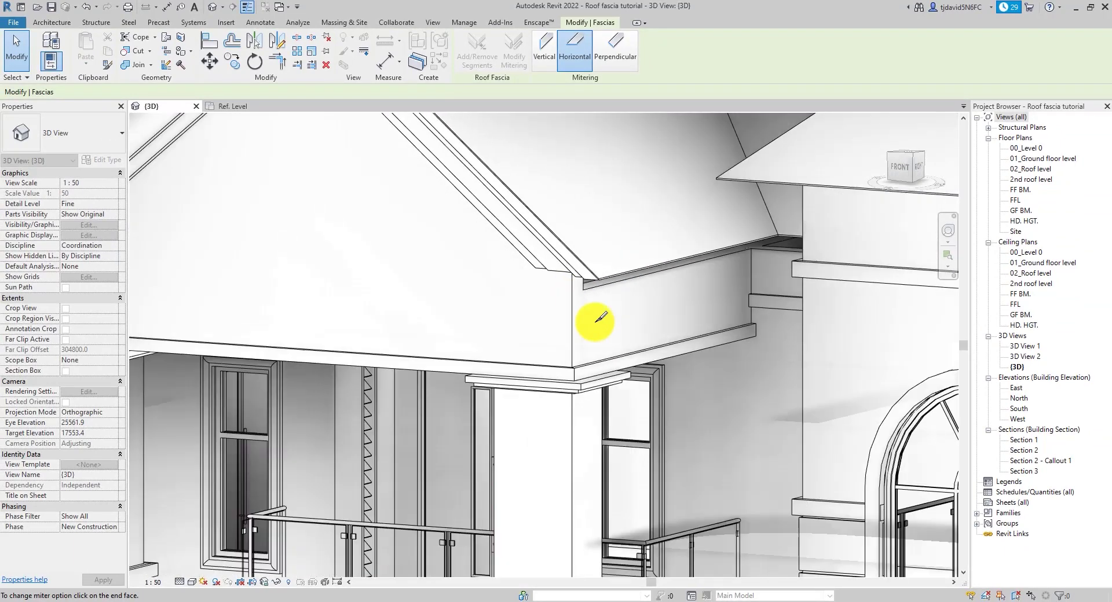
scroll(282, 289, "up", 5)
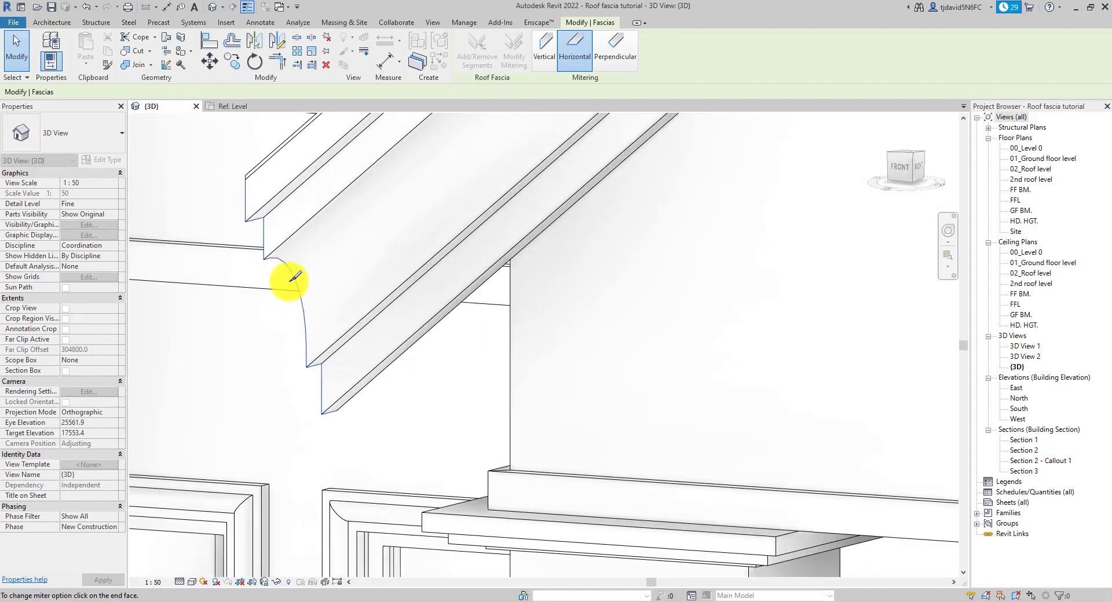
left_click(291, 271)
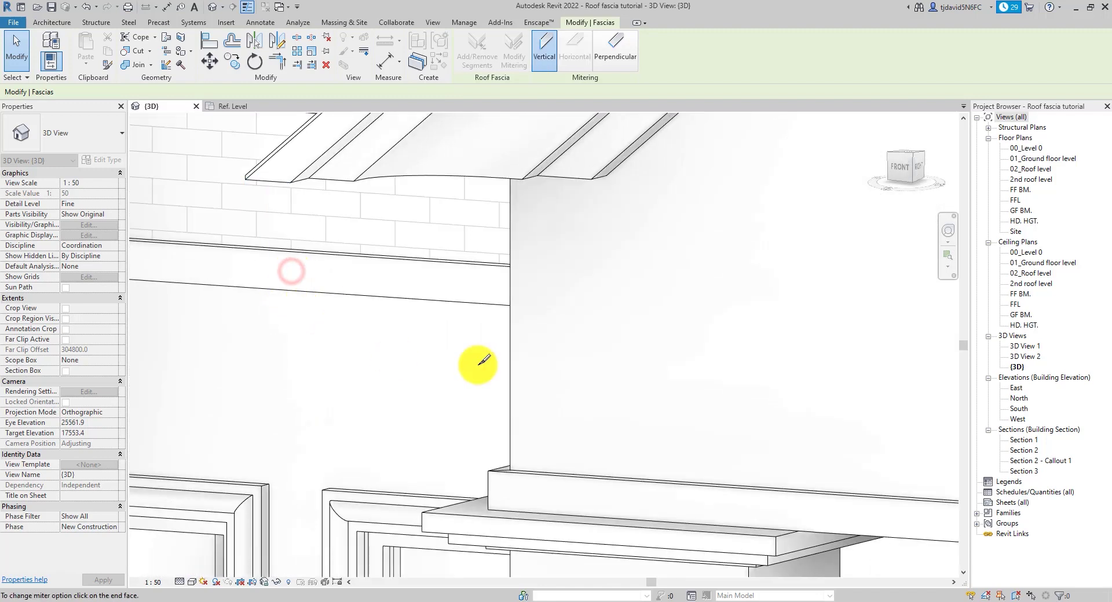
scroll(472, 336, "down", 5)
scroll(474, 336, "down", 1)
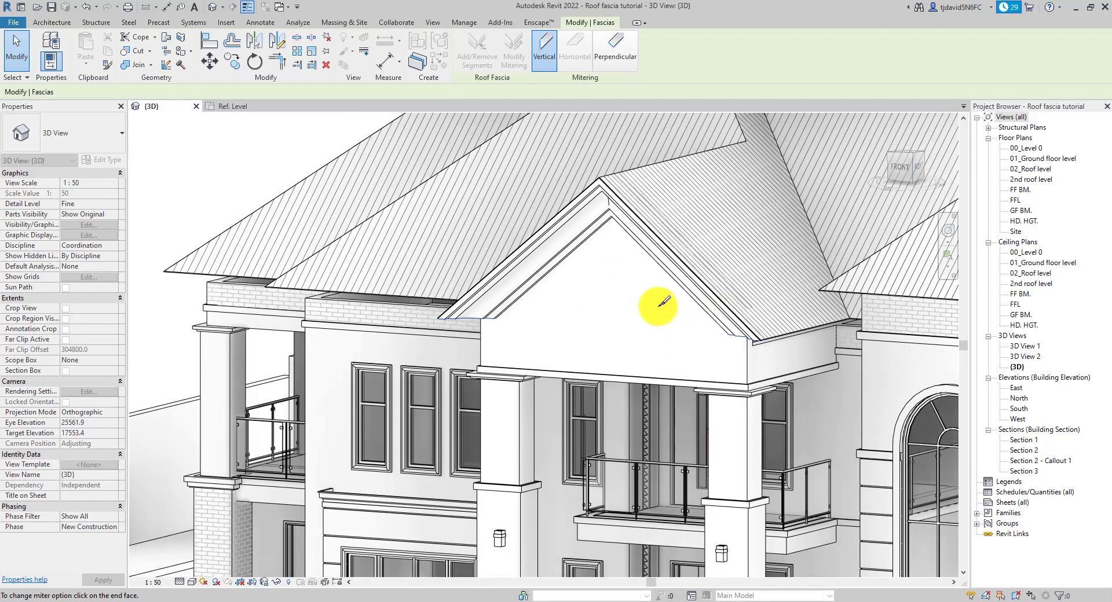
right_click(607, 300)
left_click(608, 303)
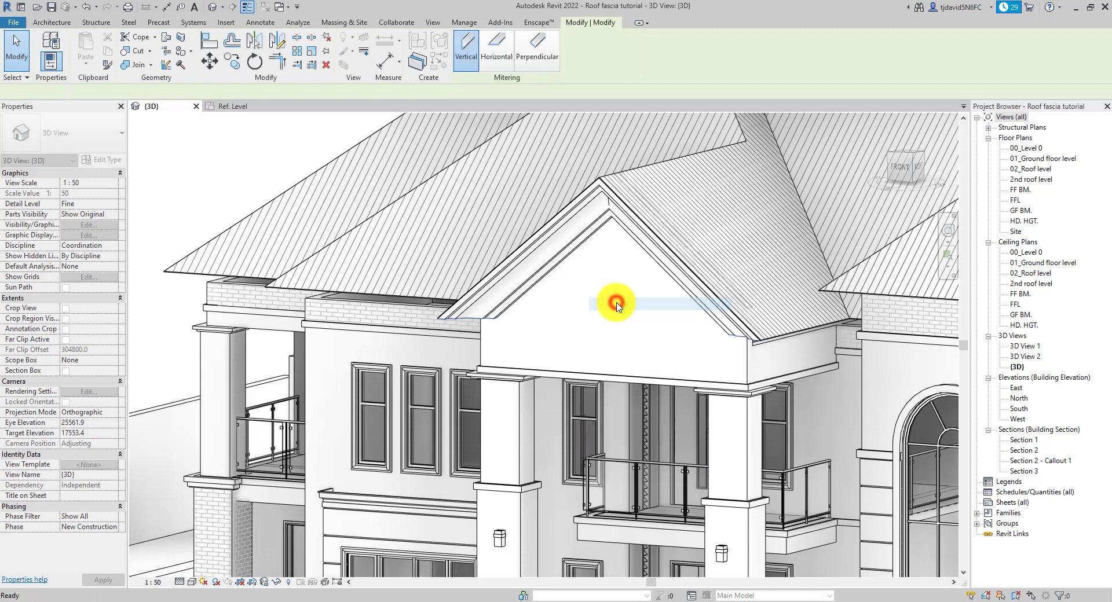
scroll(518, 364, "down", 1)
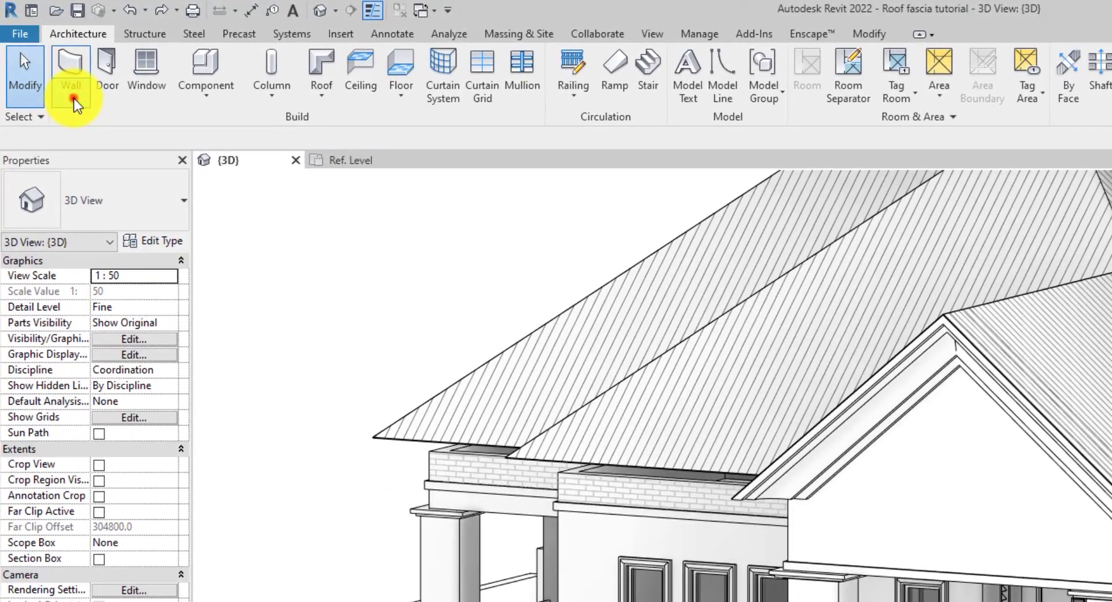
Start a wall sweep and duplicate the Cornice 2 type under the name Wall Fascia
left_click(74, 99)
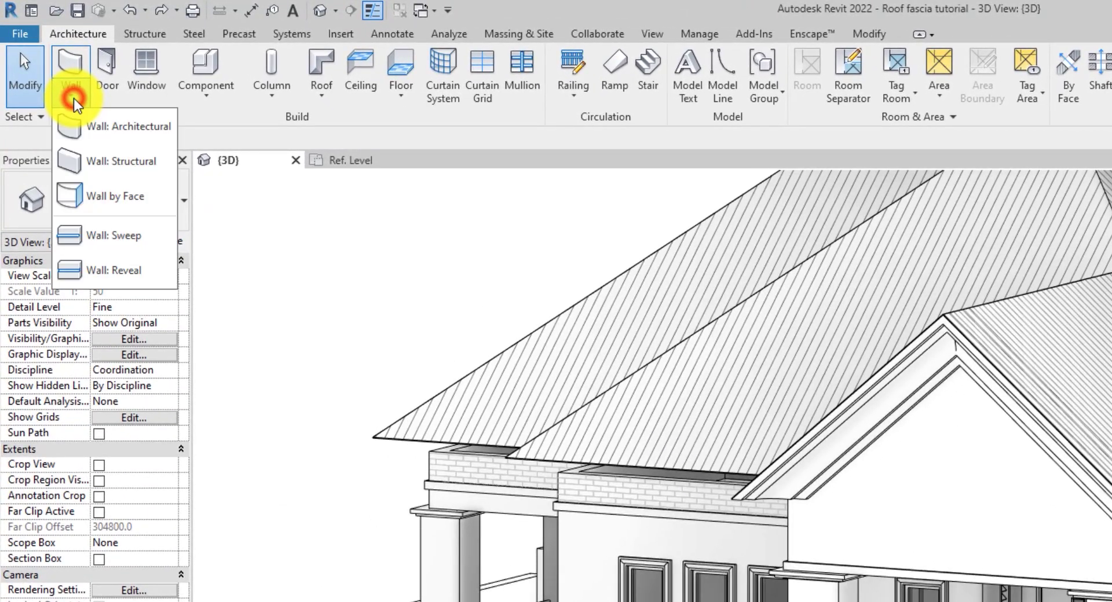
left_click(126, 245)
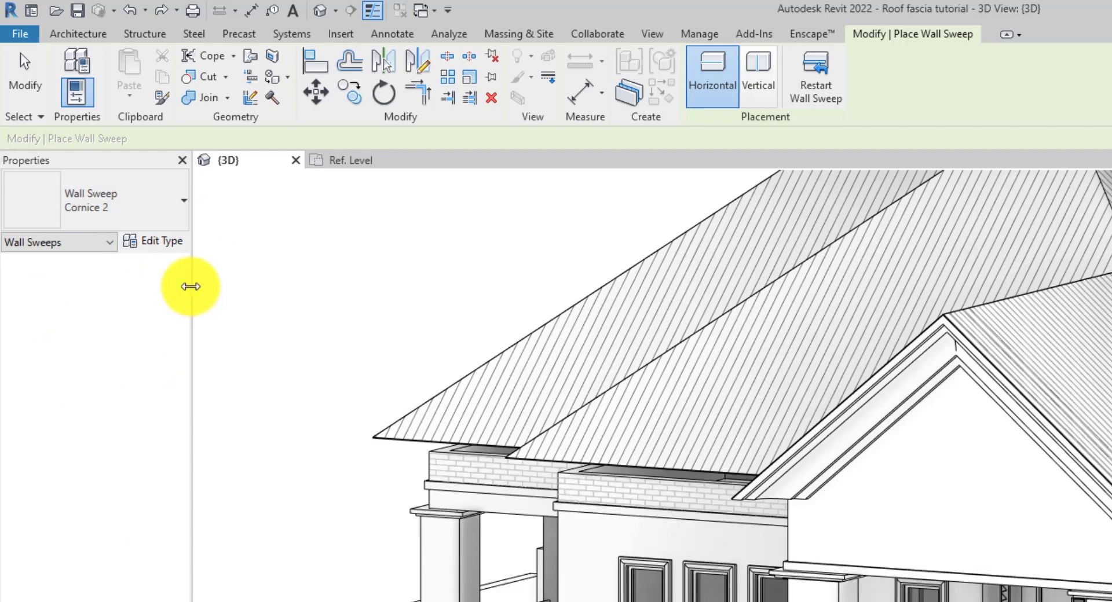
left_click(159, 240)
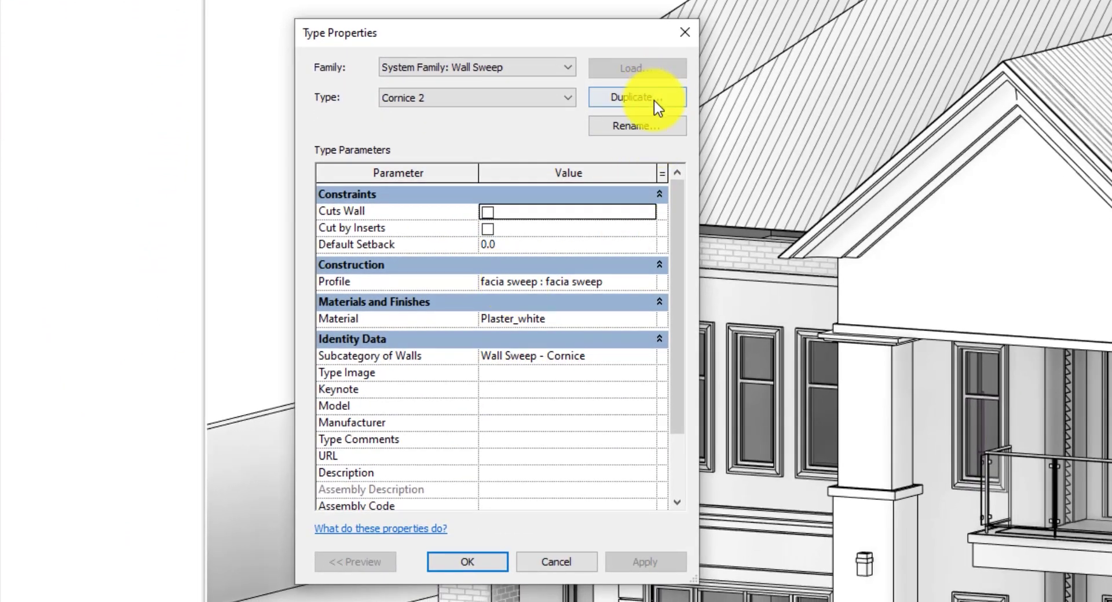
left_click(638, 97)
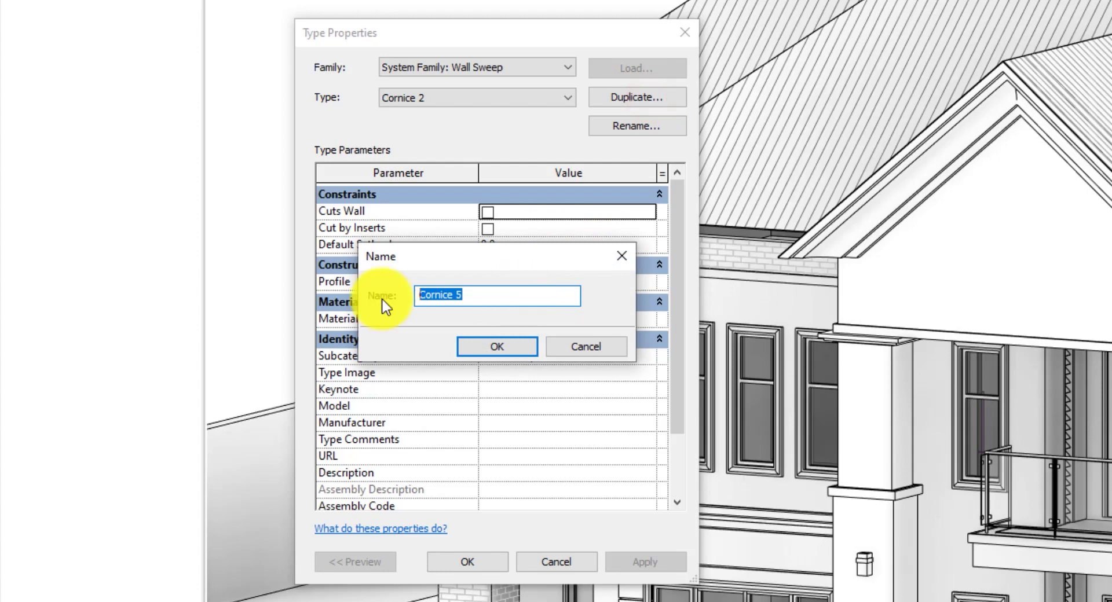
type("Wall Fascia")
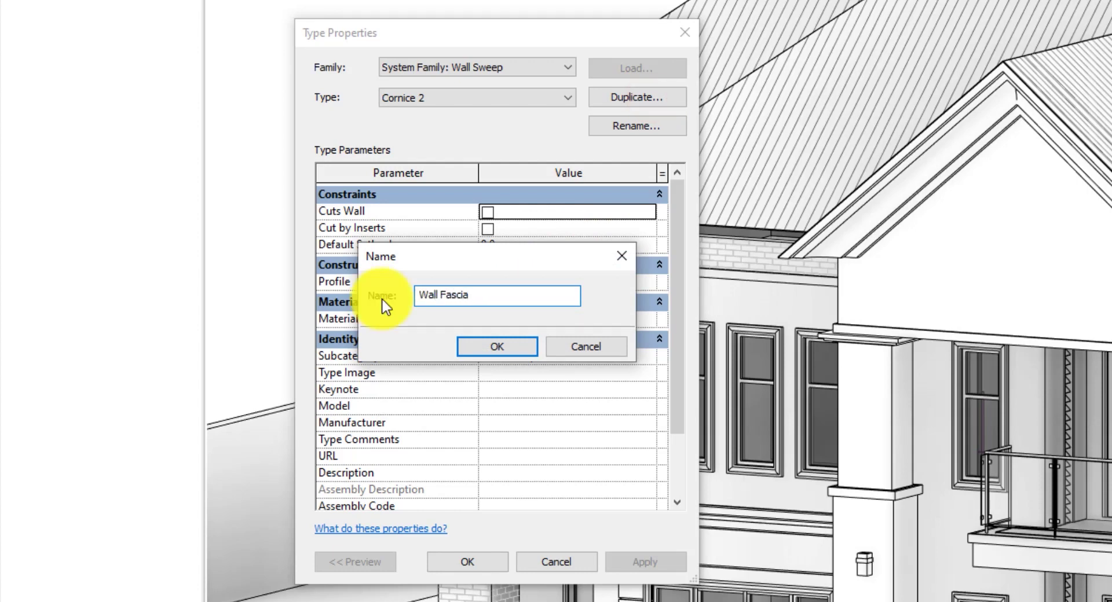
left_click(486, 350)
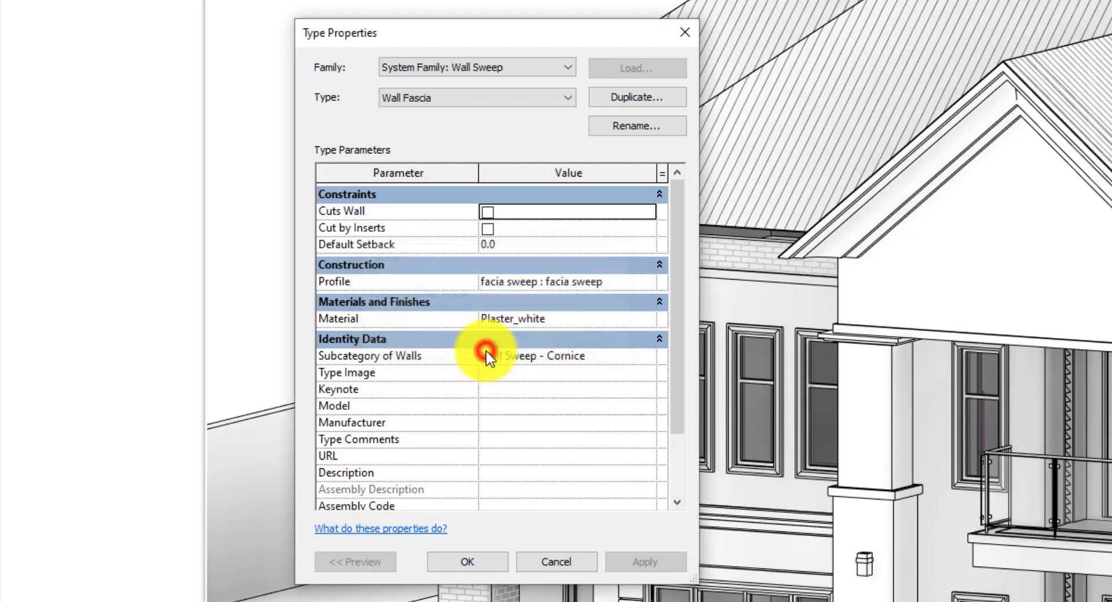
Assign the Fascia_wall : Fascia_wall profile to the Wall Fascia type
left_click(648, 281)
left_click(648, 282)
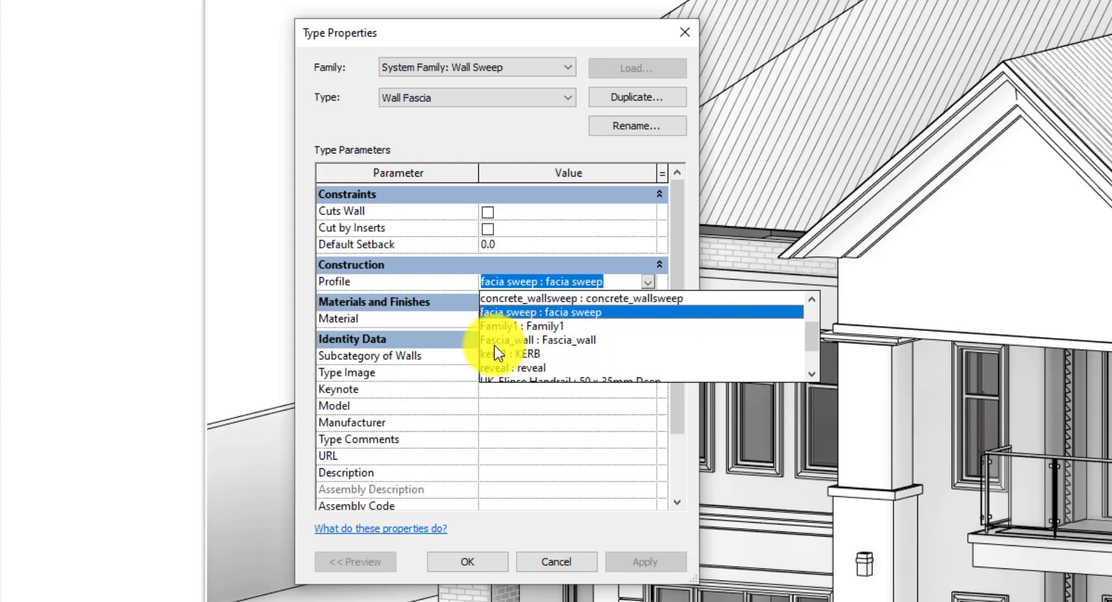
left_click(578, 341)
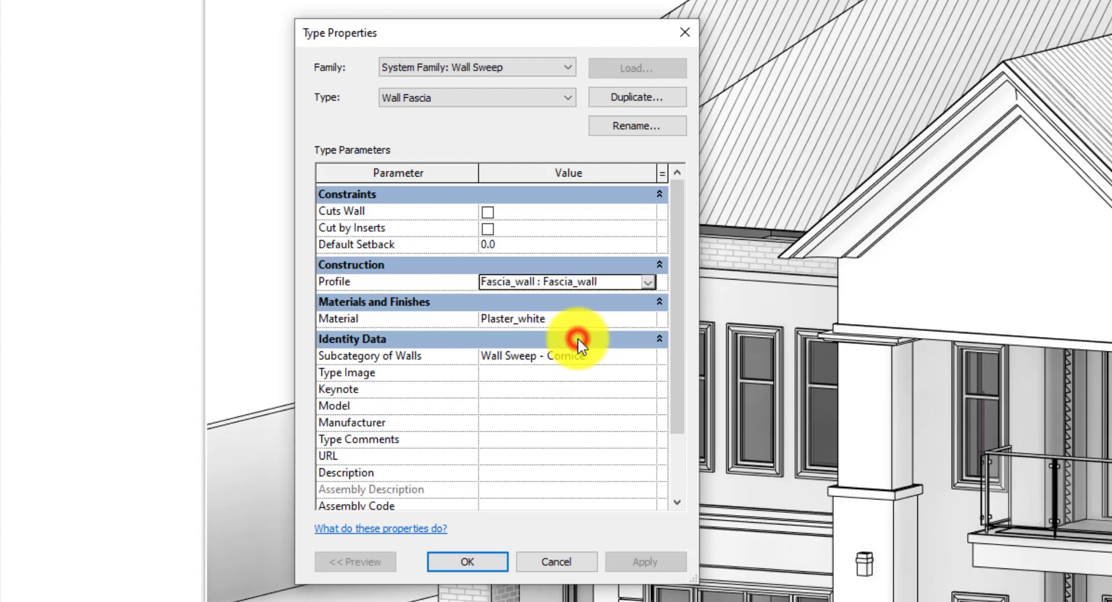
left_click(469, 560)
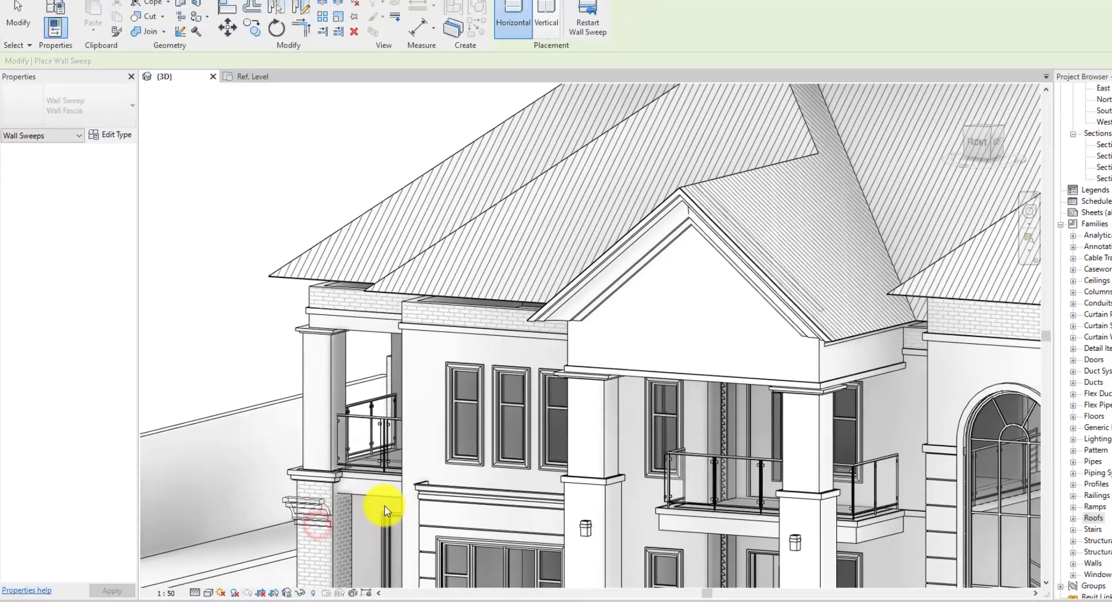
Place a horizontal Wall Fascia sweep on the brick wall under the eaves, left of the front gable
scroll(1060, 389, "up", 3)
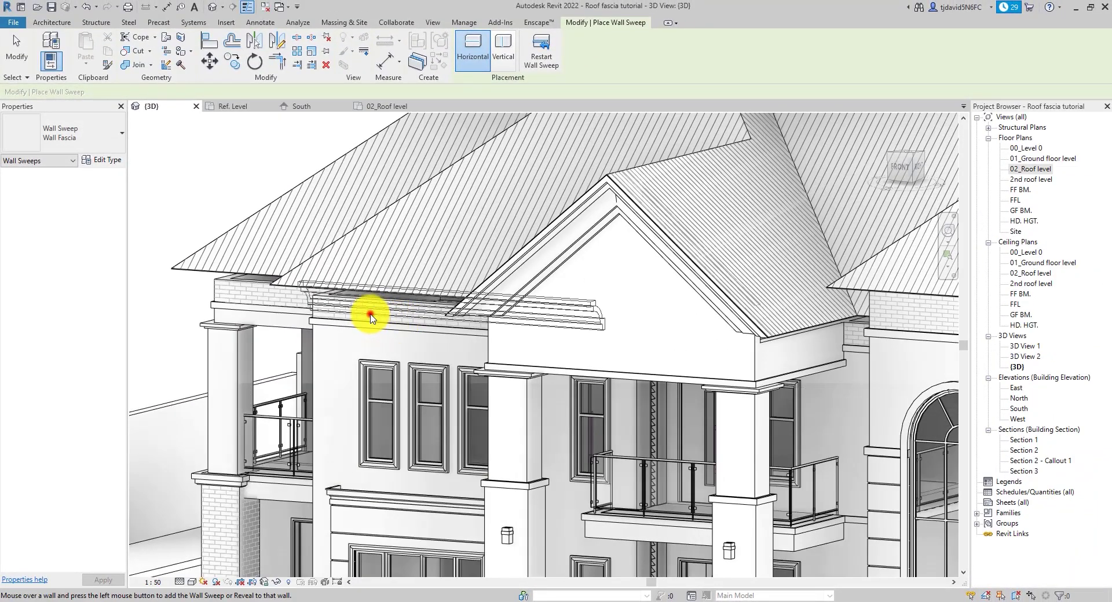
scroll(371, 325, "up", 5)
scroll(346, 315, "down", 3)
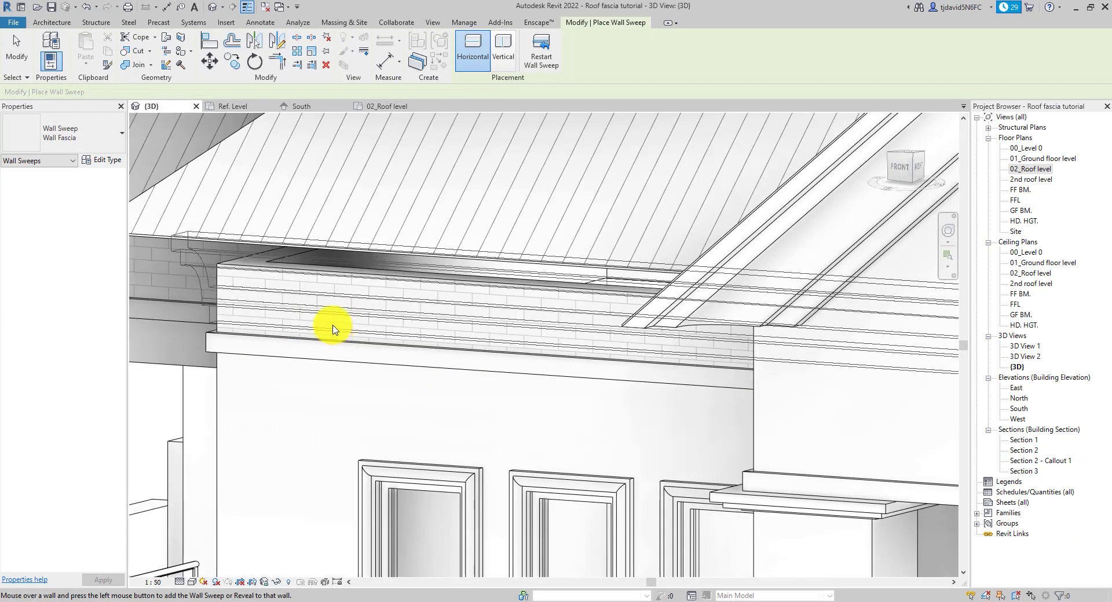
scroll(333, 329, "up", 1)
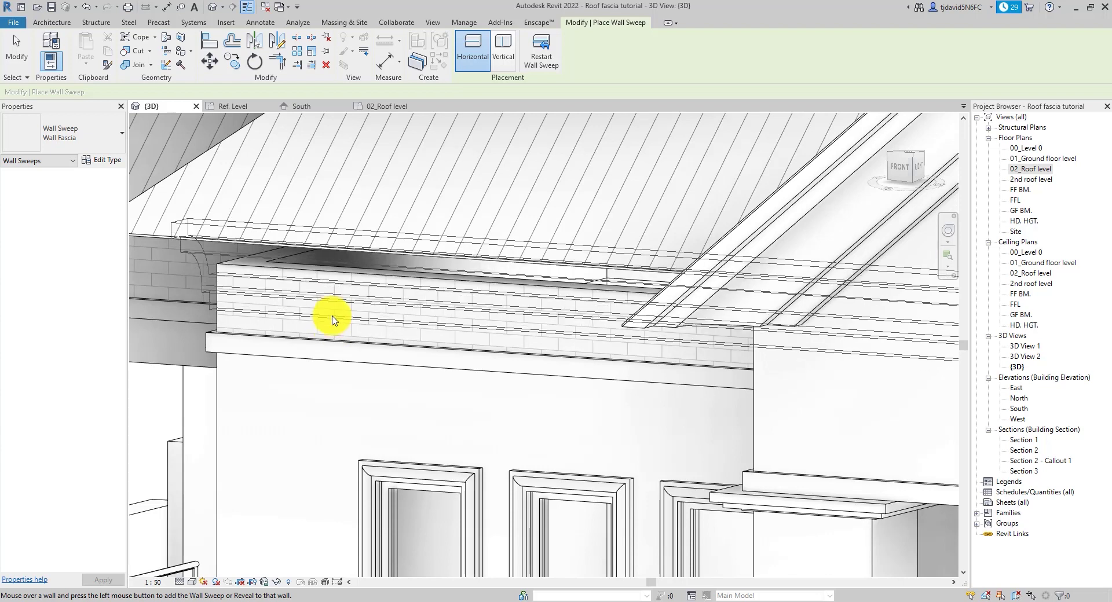
left_click(333, 320)
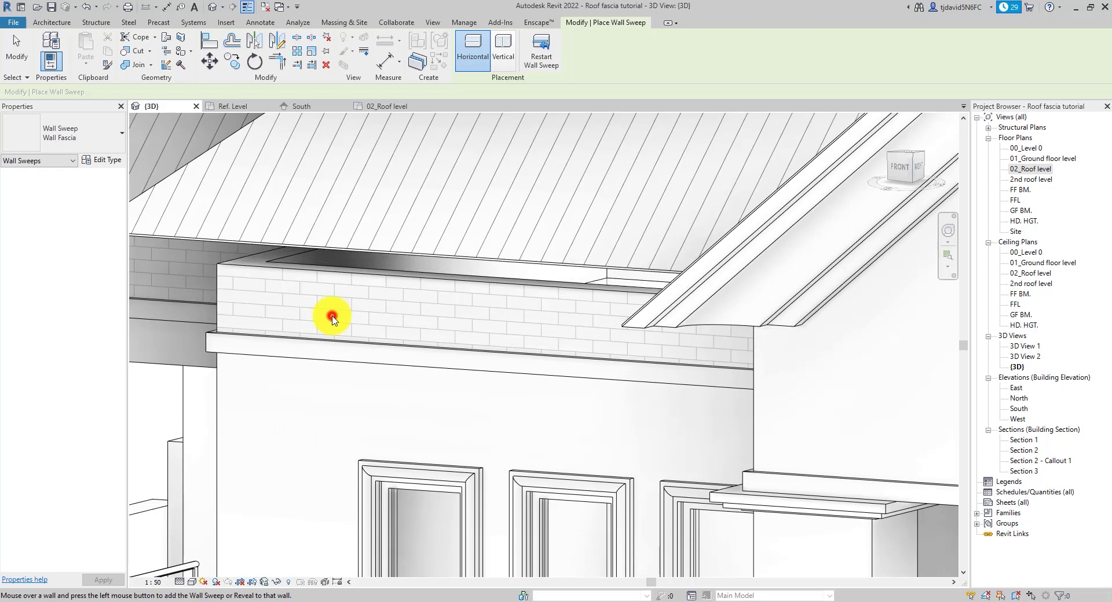
key("Escape")
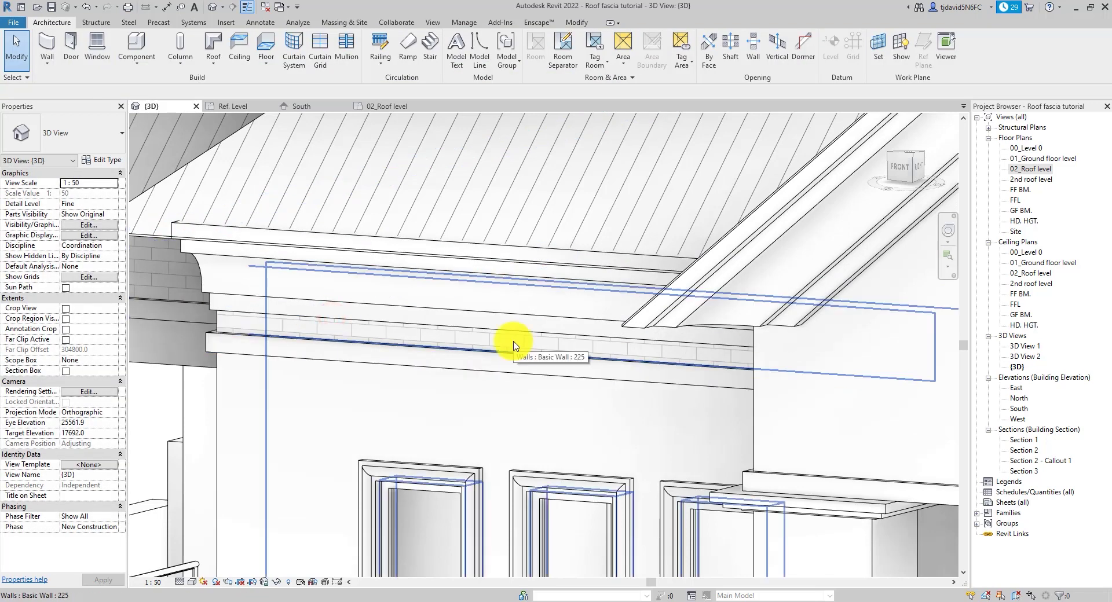
In the South elevation, move the Wall Fascia sweep straight down until its top edge meets the roof's eave line
double_click(1020, 410)
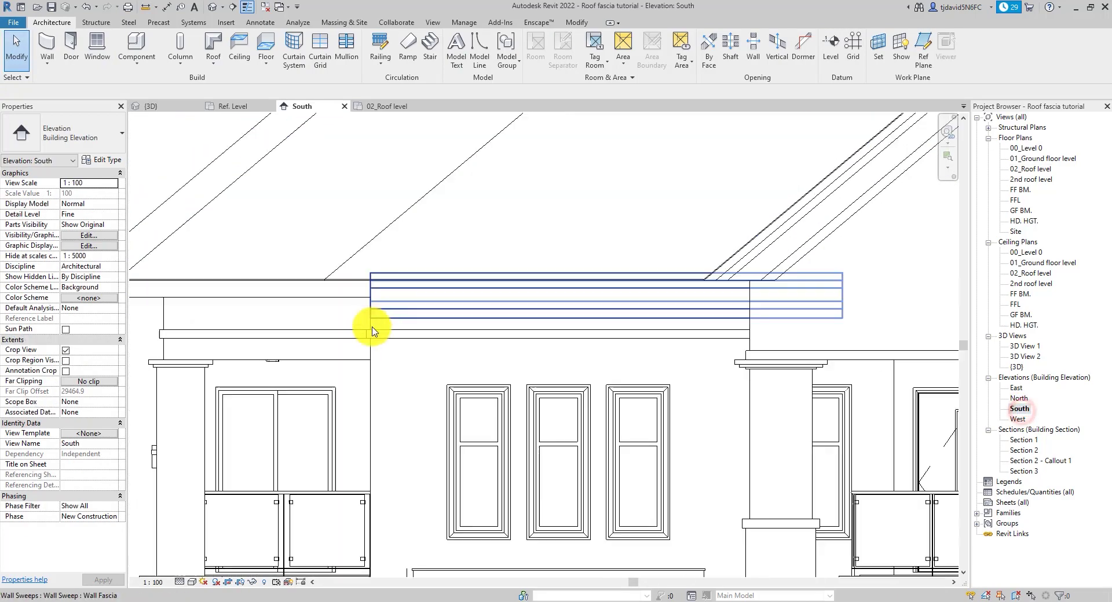
left_click(370, 282)
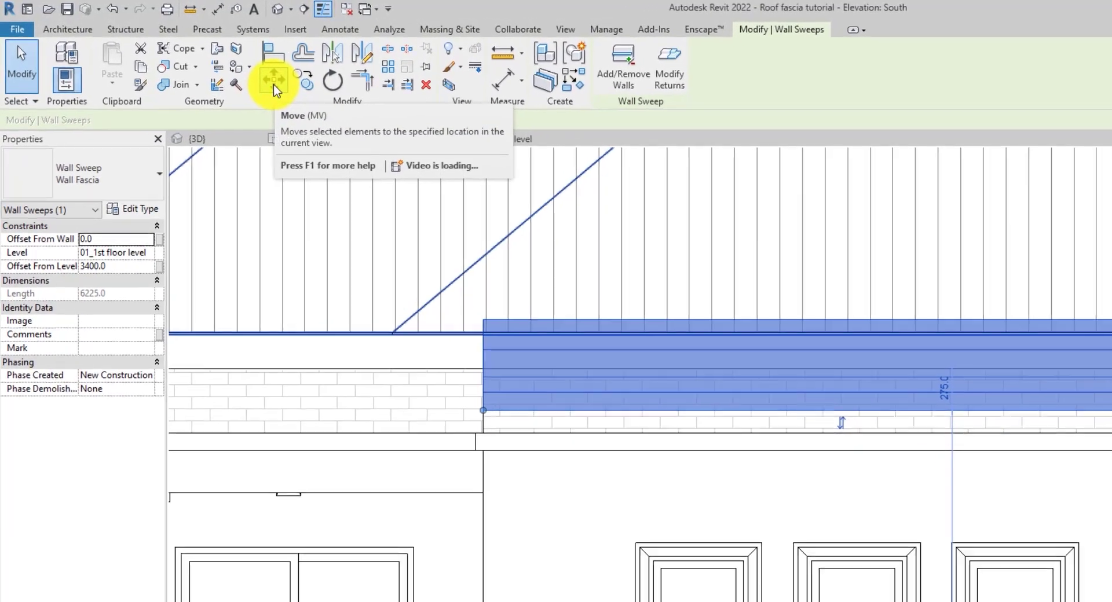
left_click(210, 64)
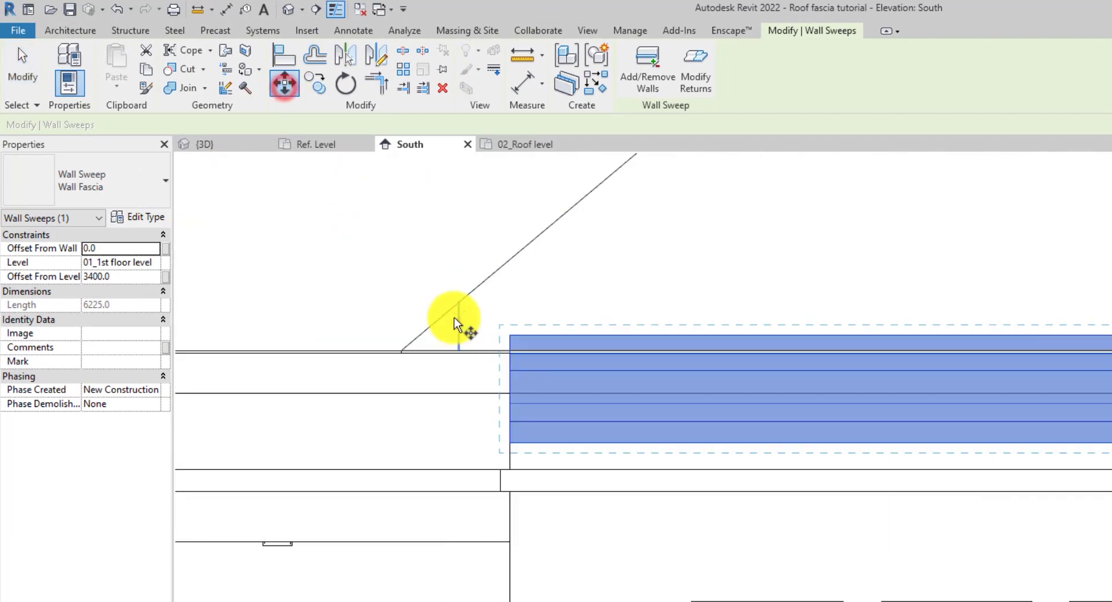
scroll(530, 323, "up", 5)
left_click(509, 335)
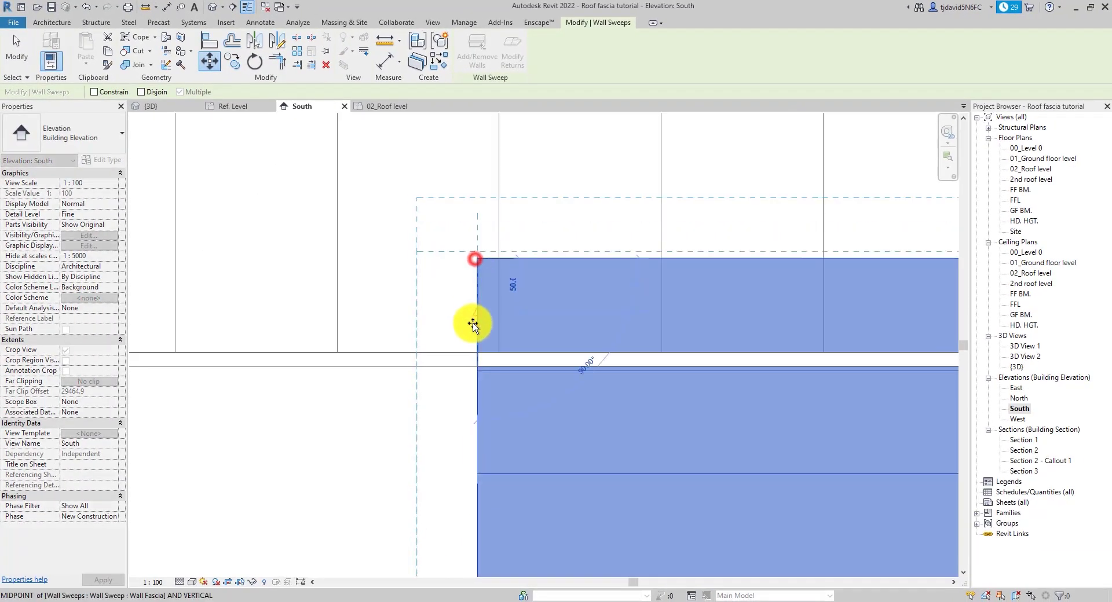
left_click(477, 365)
scroll(472, 354, "down", 5)
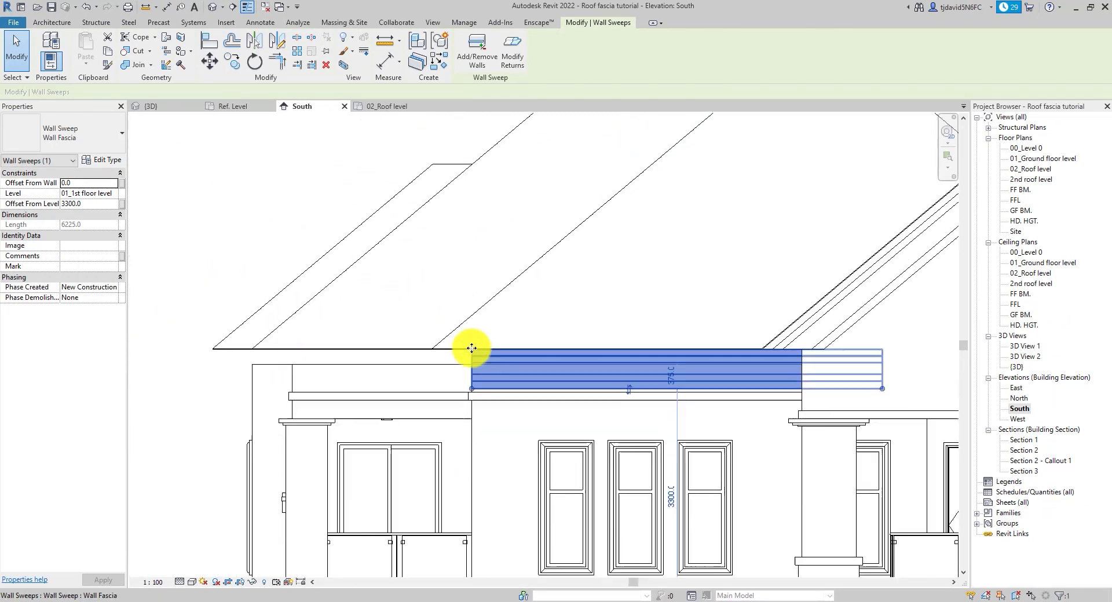
Shorten the Wall Fascia sweep in the South elevation so its right end stops at the front gable wall's corner
scroll(472, 349, "down", 2)
scroll(790, 380, "up", 5)
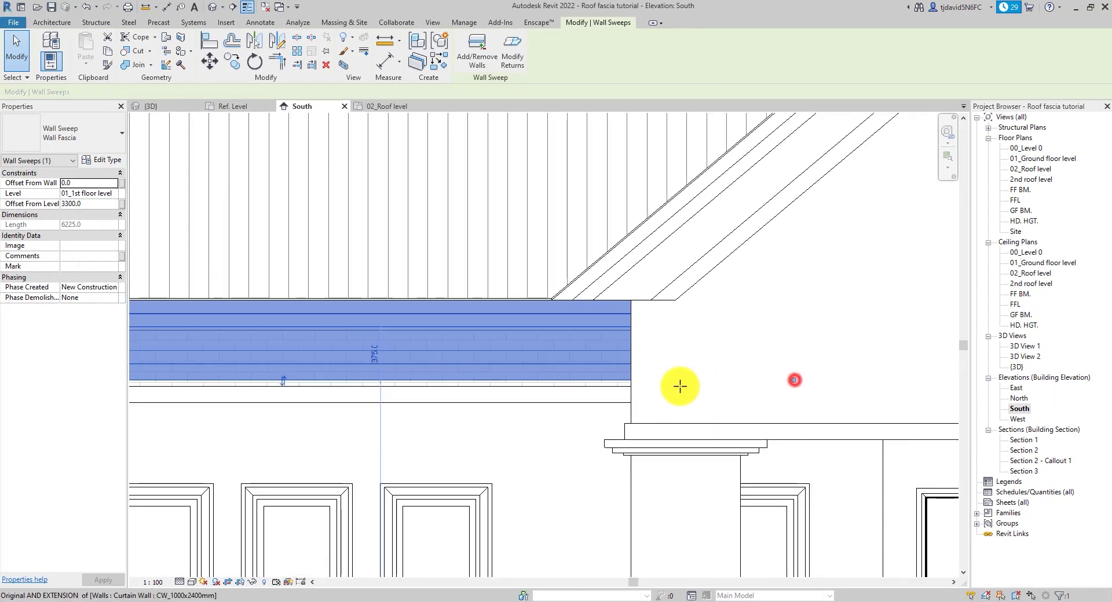
left_click_drag(680, 387, 634, 379)
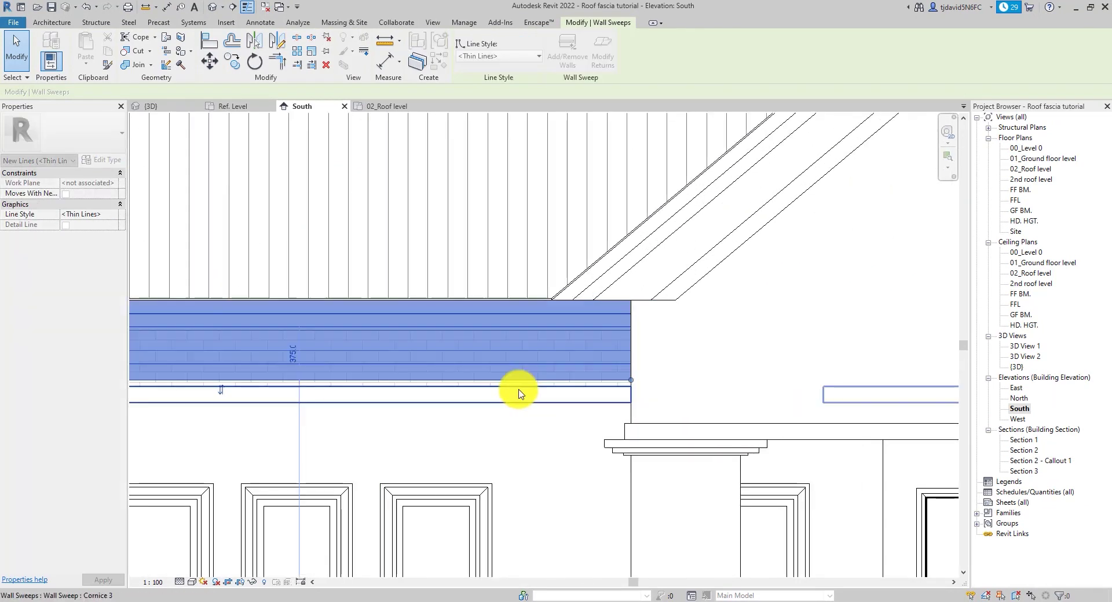
scroll(701, 340, "down", 4)
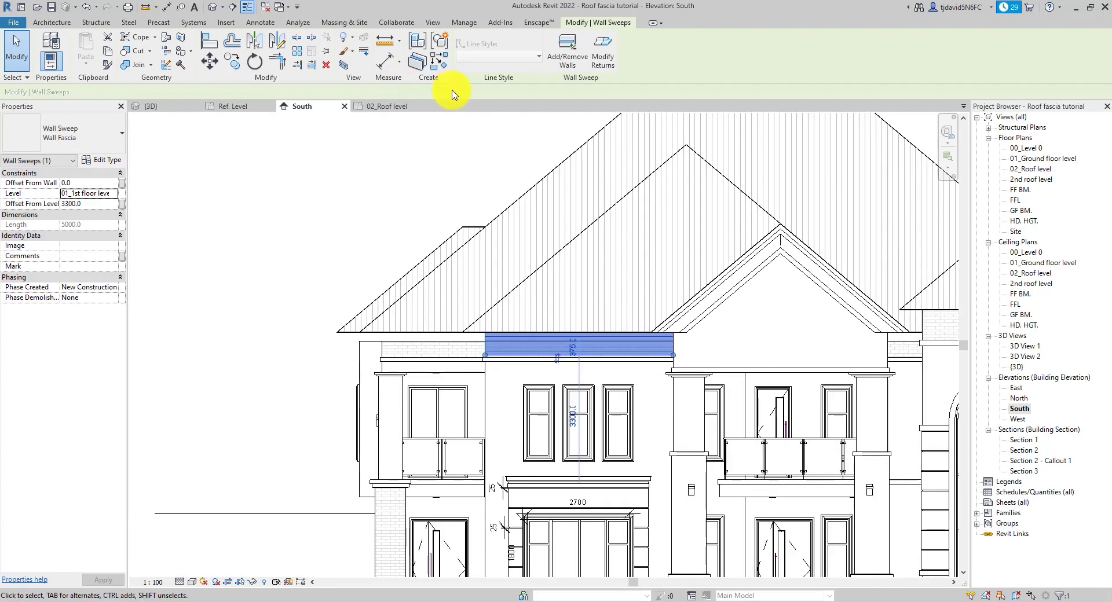
In the 3D view, extend the Wall Fascia sweep with Add/Remove Walls onto the short return wall and the adjoining front balcony wall
left_click(215, 8)
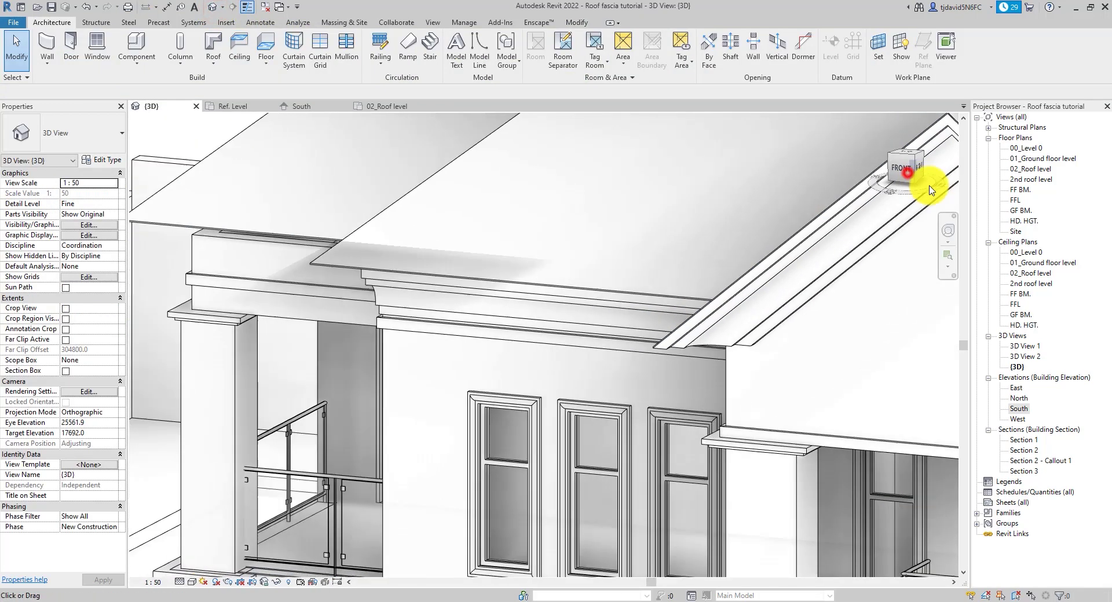
left_click(907, 172)
scroll(765, 347, "up", 5)
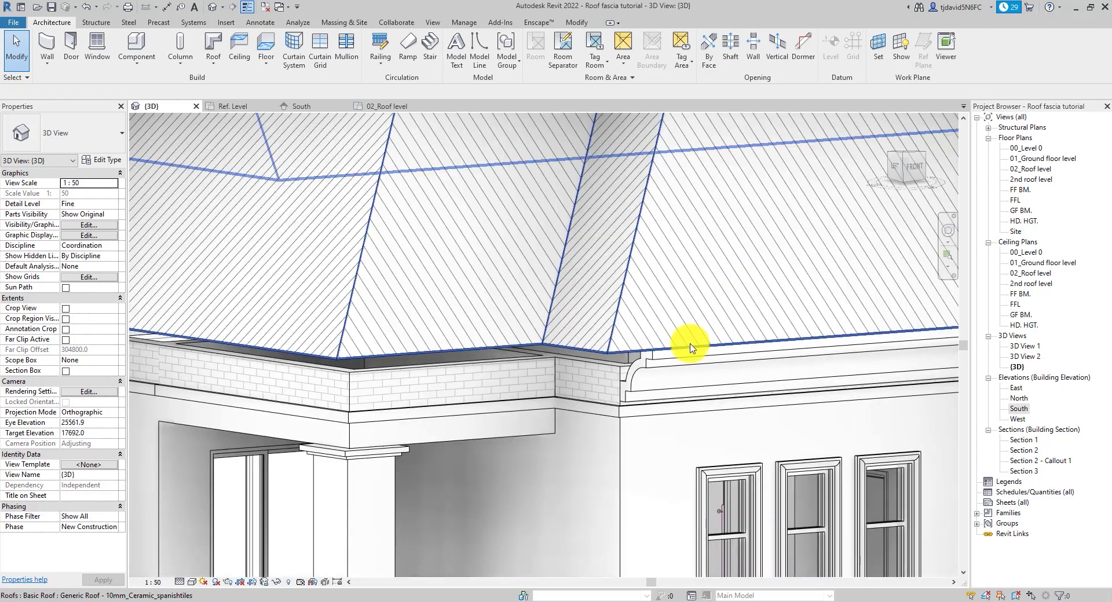
scroll(647, 371, "up", 1)
left_click(641, 365)
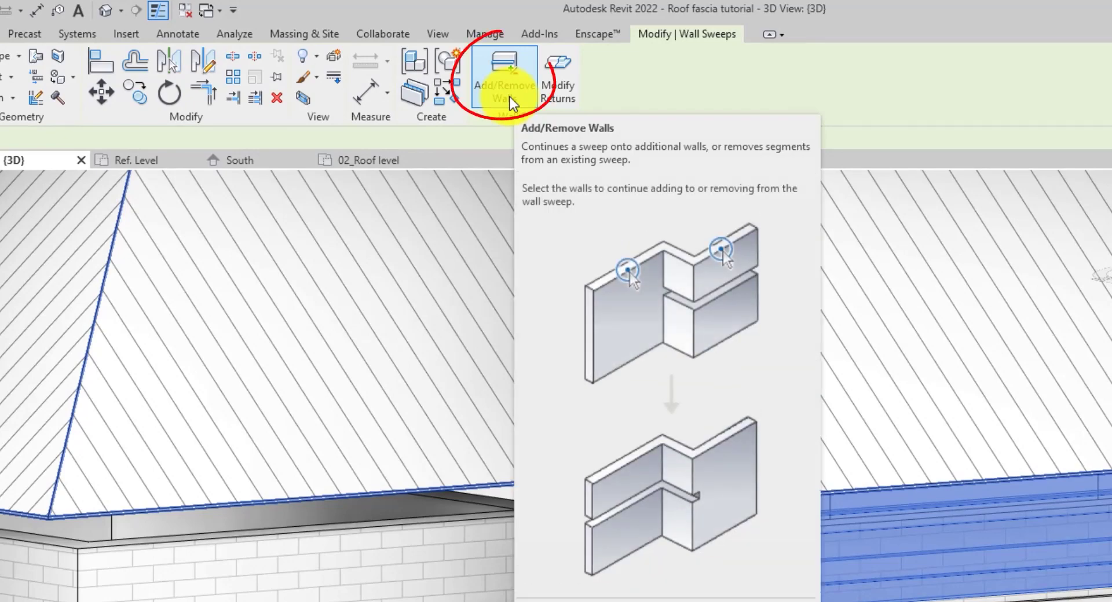
left_click(510, 97)
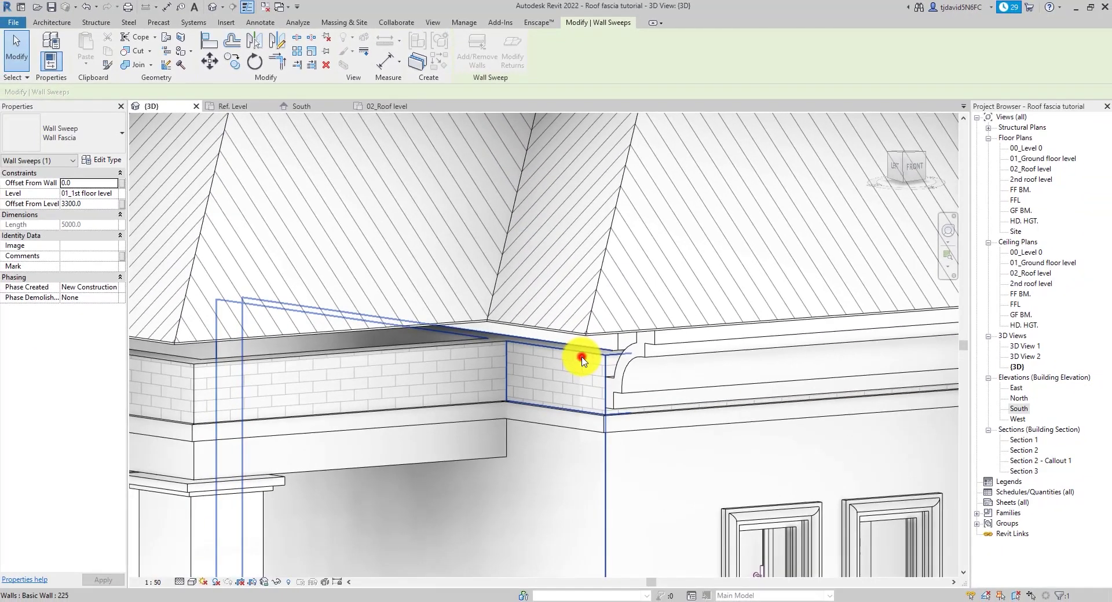
left_click(586, 367)
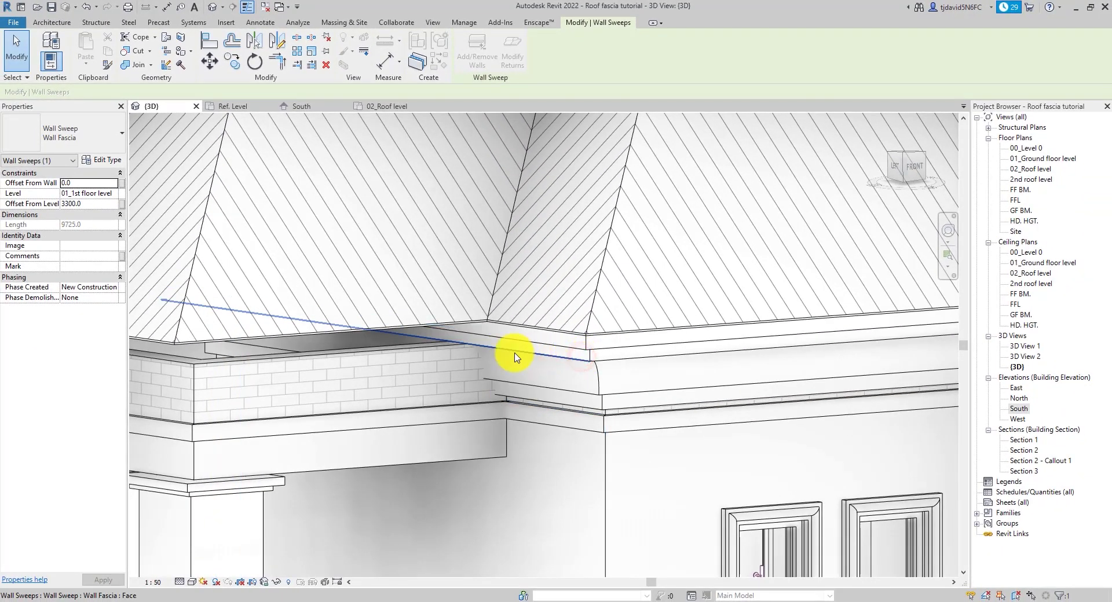
left_click(428, 352)
Continue the Wall Fascia sweep onto the front balcony's left side wall and around the projecting walls farther back on the left facade
middle_click_drag(435, 348, 450, 363, "shift")
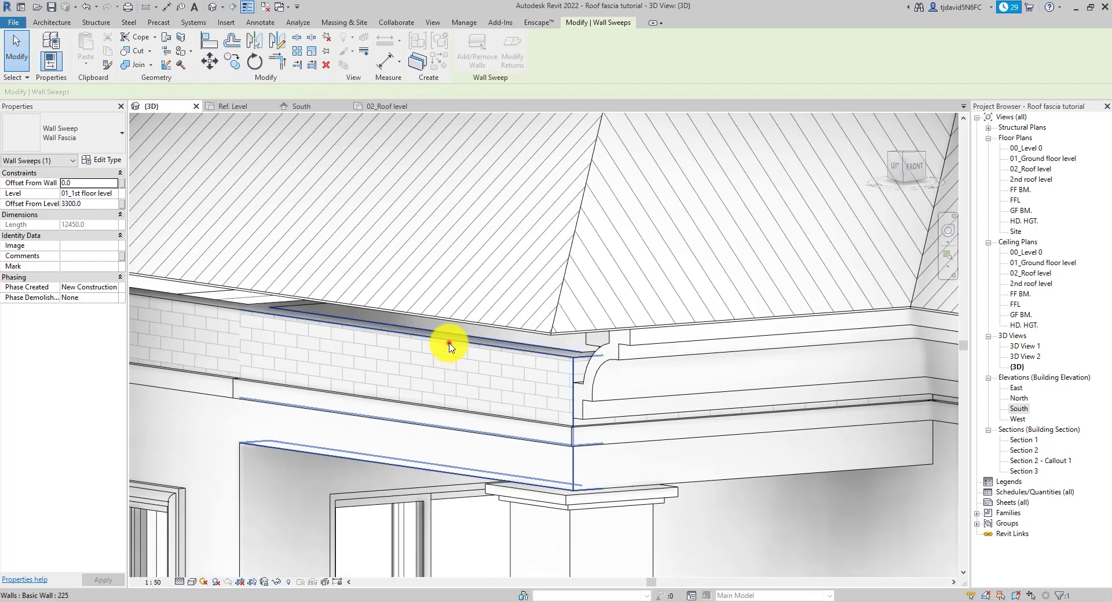
left_click(450, 347)
mouse_move(534, 382)
middle_mouse_down("shift")
mouse_move(260, 365)
mouse_move(485, 355)
mouse_move(355, 364)
middle_mouse_up("shift")
left_click(261, 365)
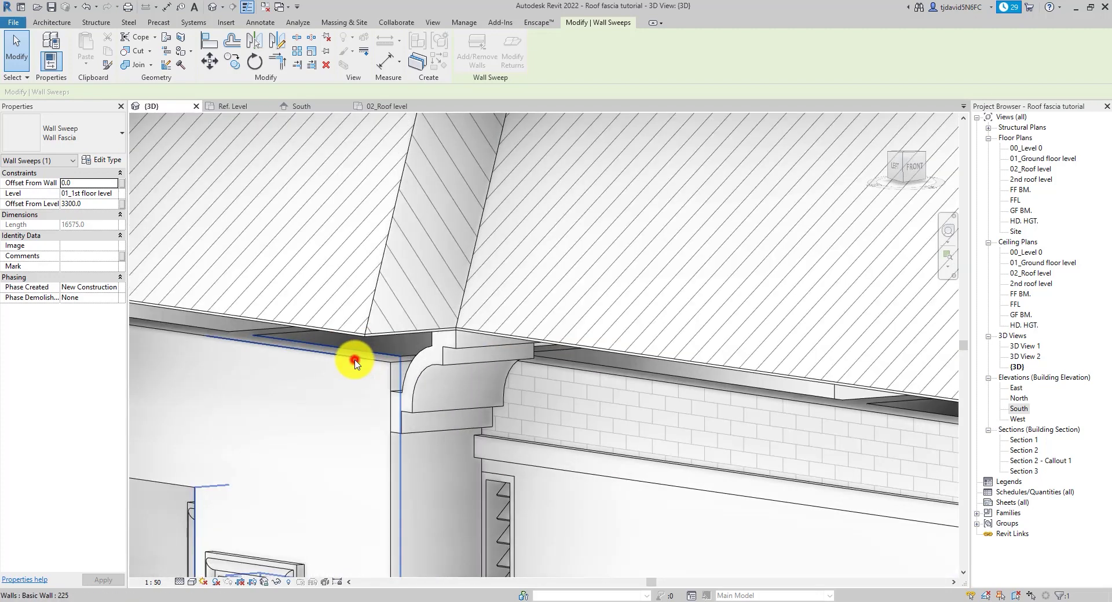
left_click(355, 362)
scroll(355, 355, "down", 10)
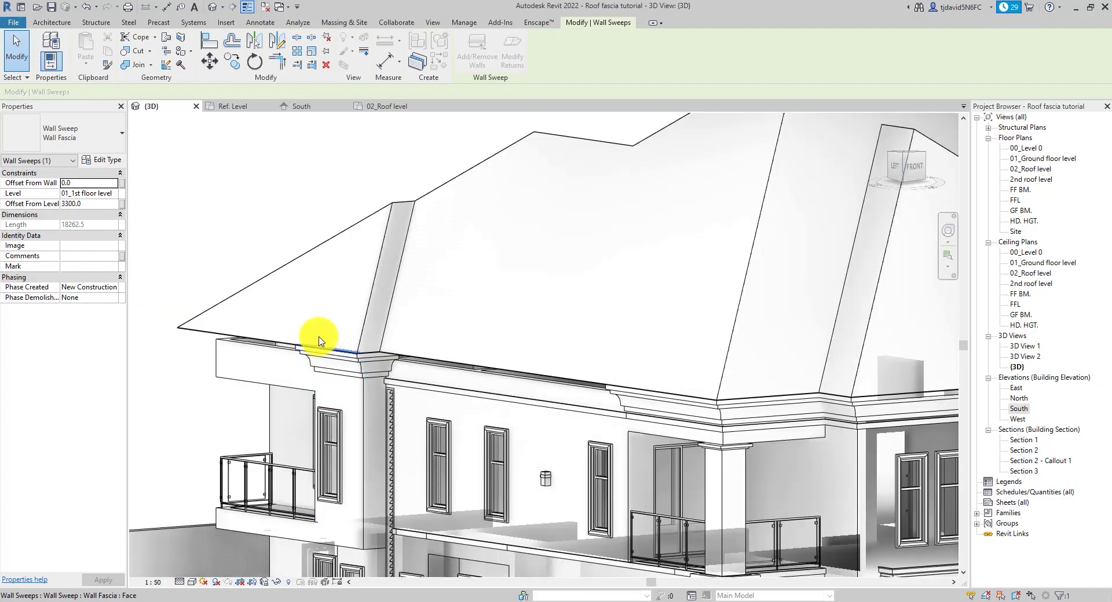
Finish adding walls and stretch the sweep's open end along the bare brick wall to close the gap on the left facade
left_click(896, 173)
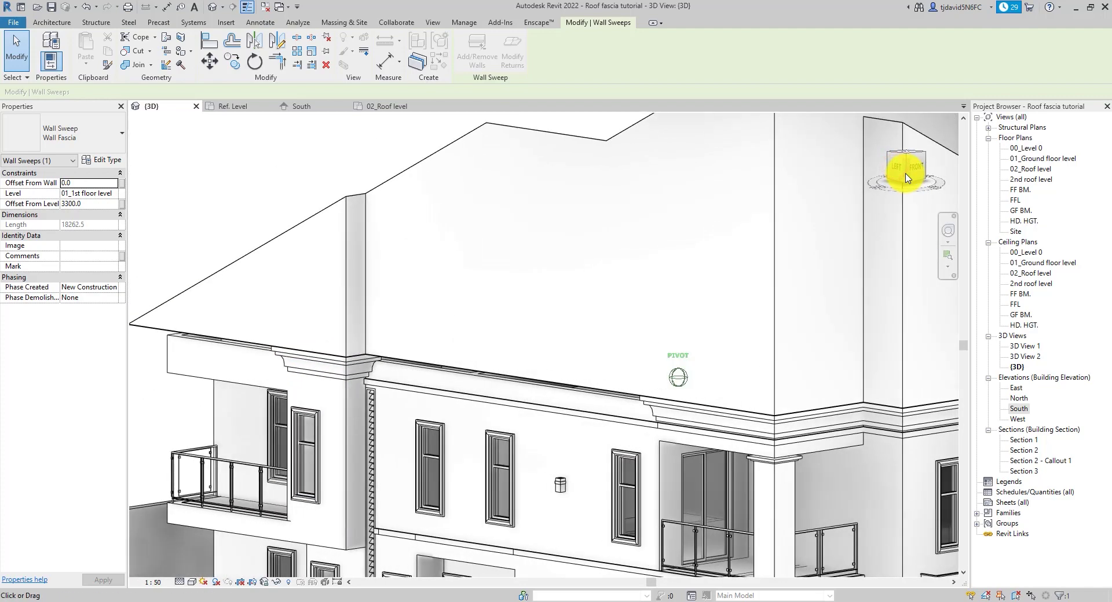
scroll(653, 405, "up", 5)
left_click(636, 399)
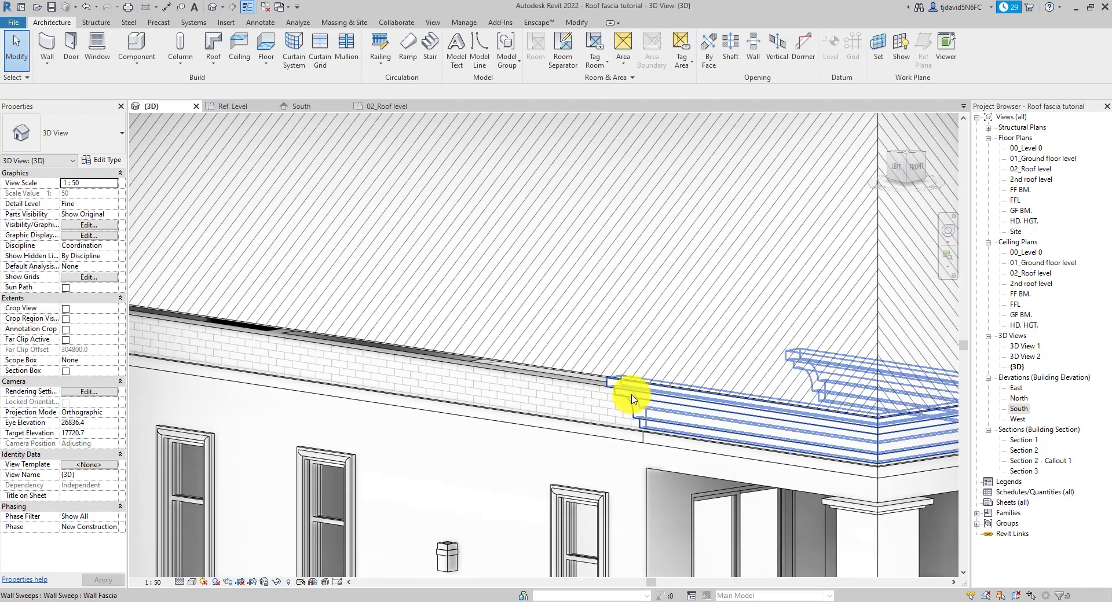
mouse_move(740, 427)
middle_mouse_down()
mouse_move(675, 471)
mouse_move(693, 430)
middle_mouse_up()
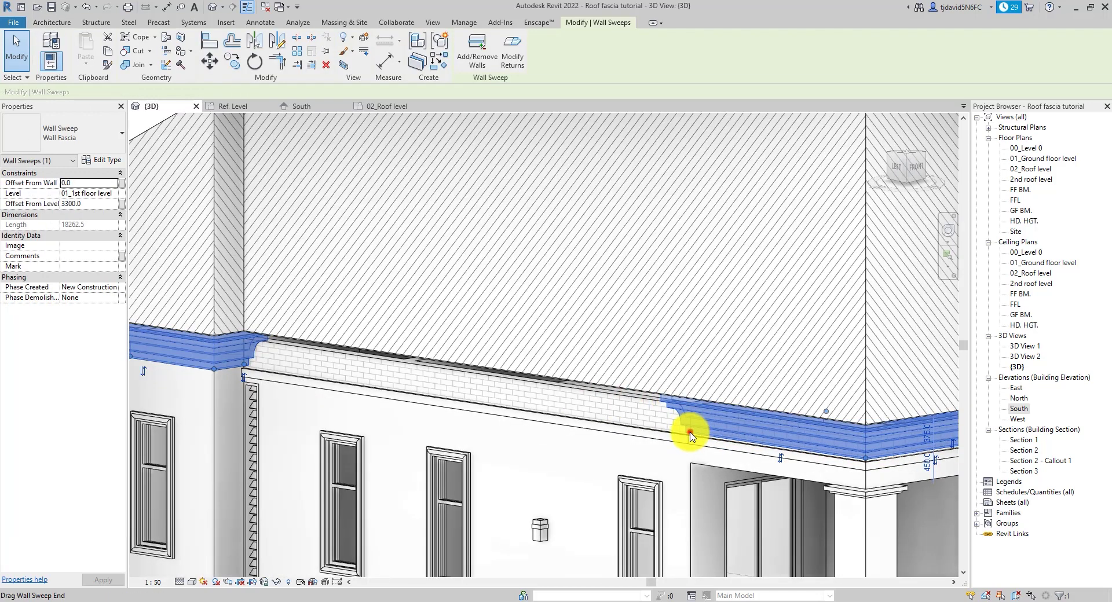
left_click_drag(447, 374, 248, 365)
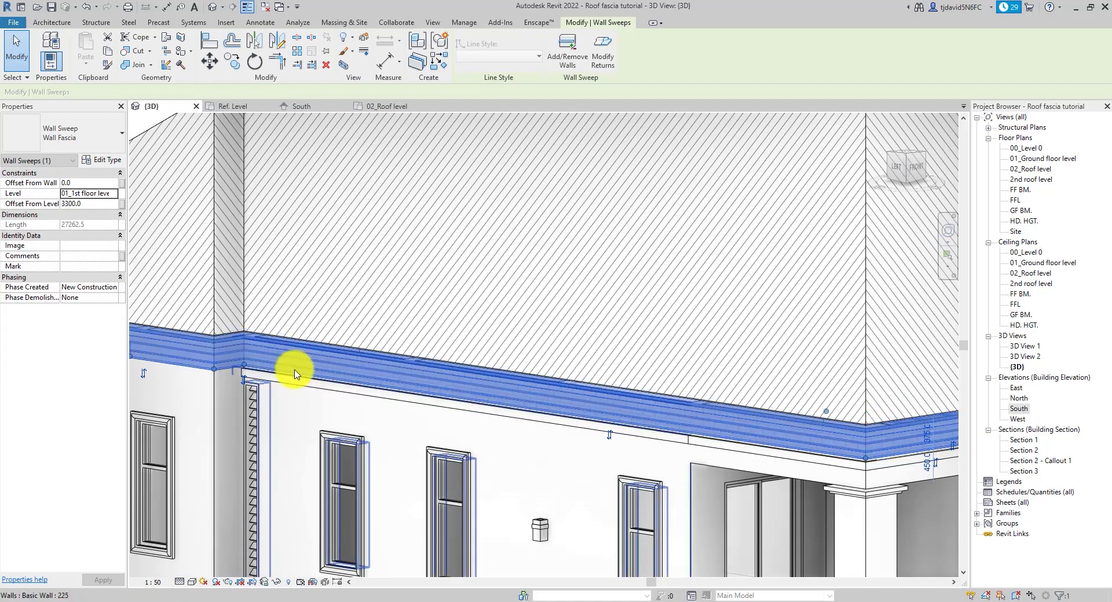
scroll(243, 368, "up", 1)
scroll(245, 367, "down", 4)
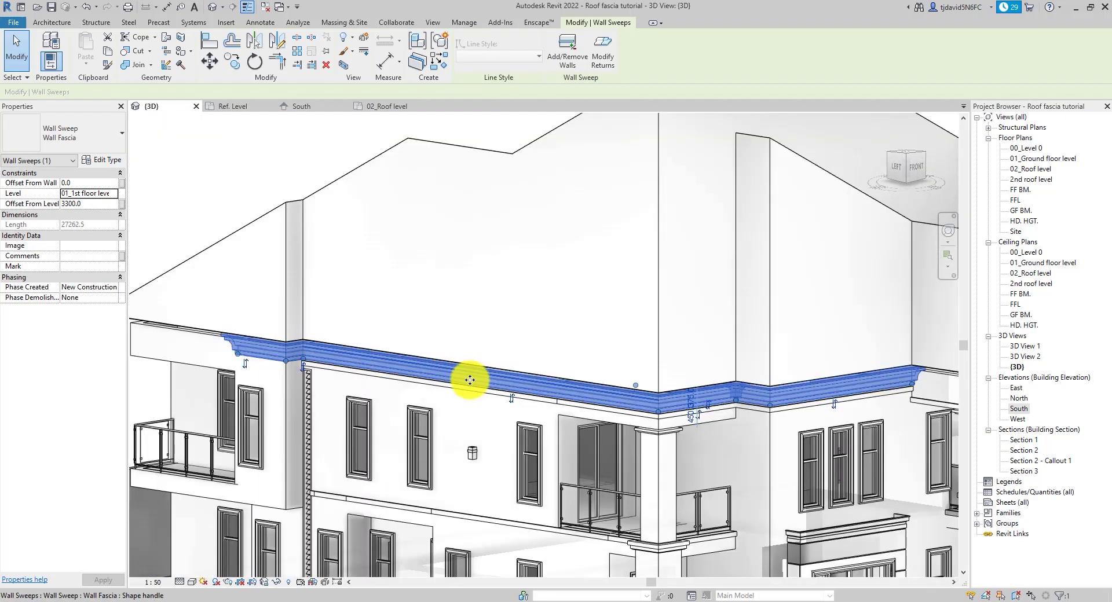
Resume Add/Remove Walls for the Wall Fascia sweep and add the rear wall beside the back-left corner balcony
left_click(895, 168)
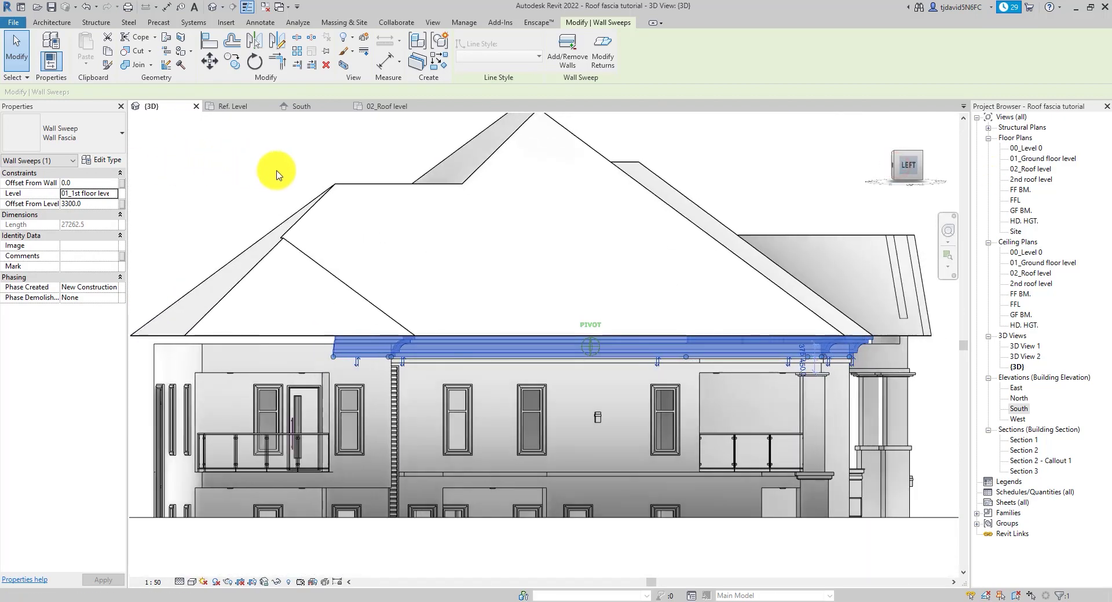
middle_click_drag(277, 174, 323, 215, "shift")
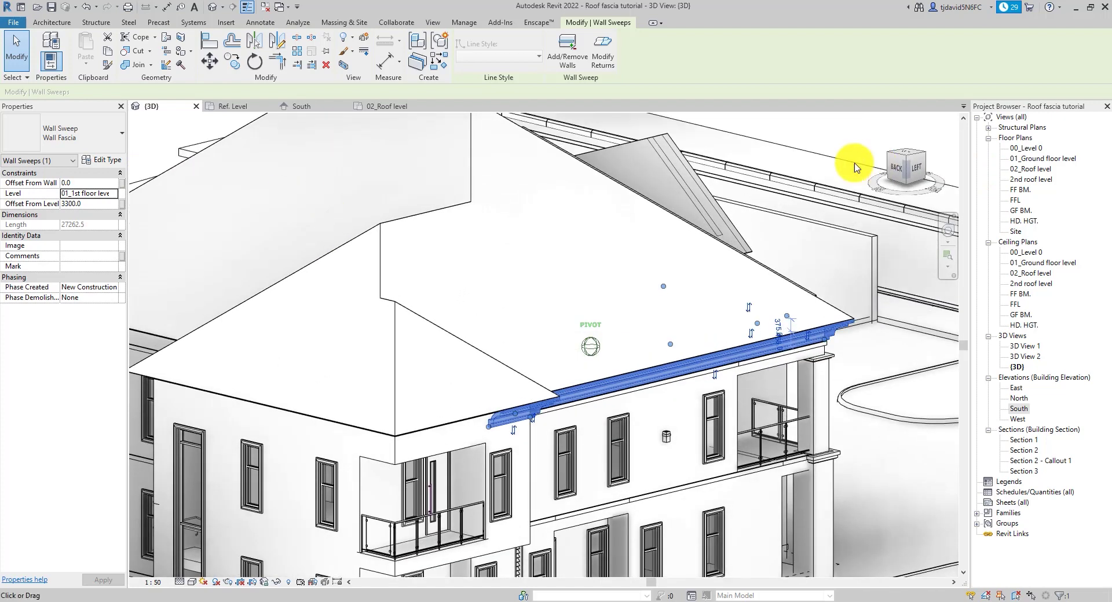
left_click(568, 58)
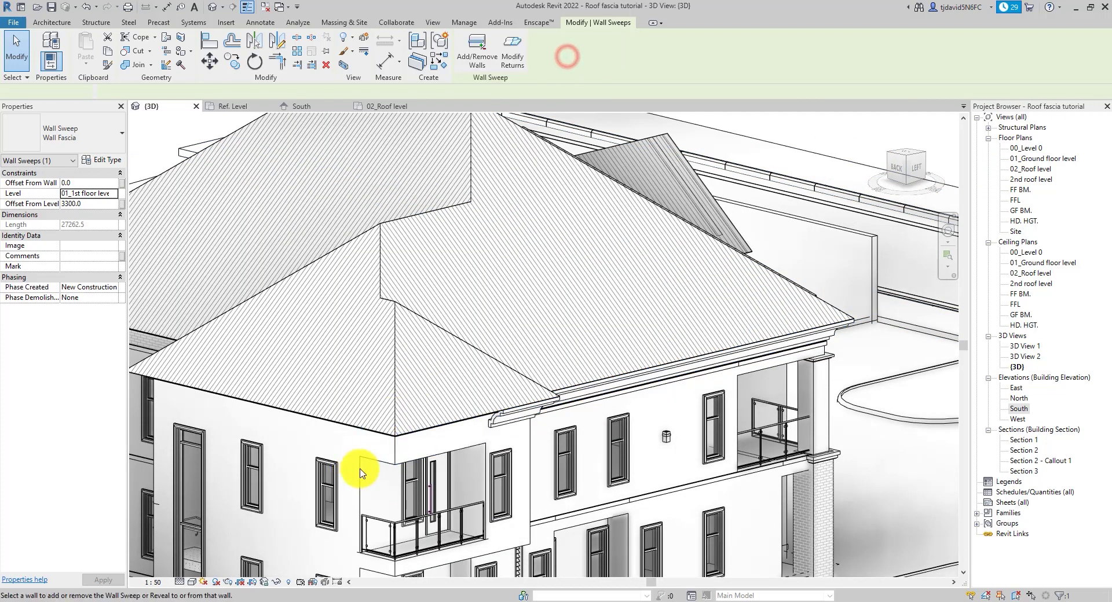
scroll(371, 454, "up", 5)
scroll(318, 434, "down", 4)
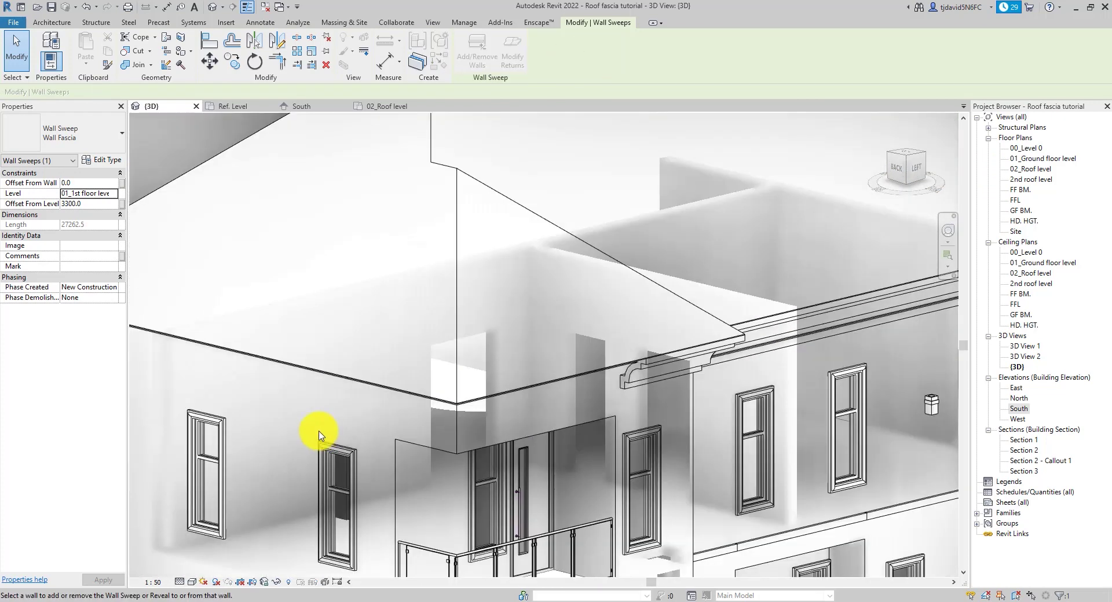
scroll(226, 403, "up", 3)
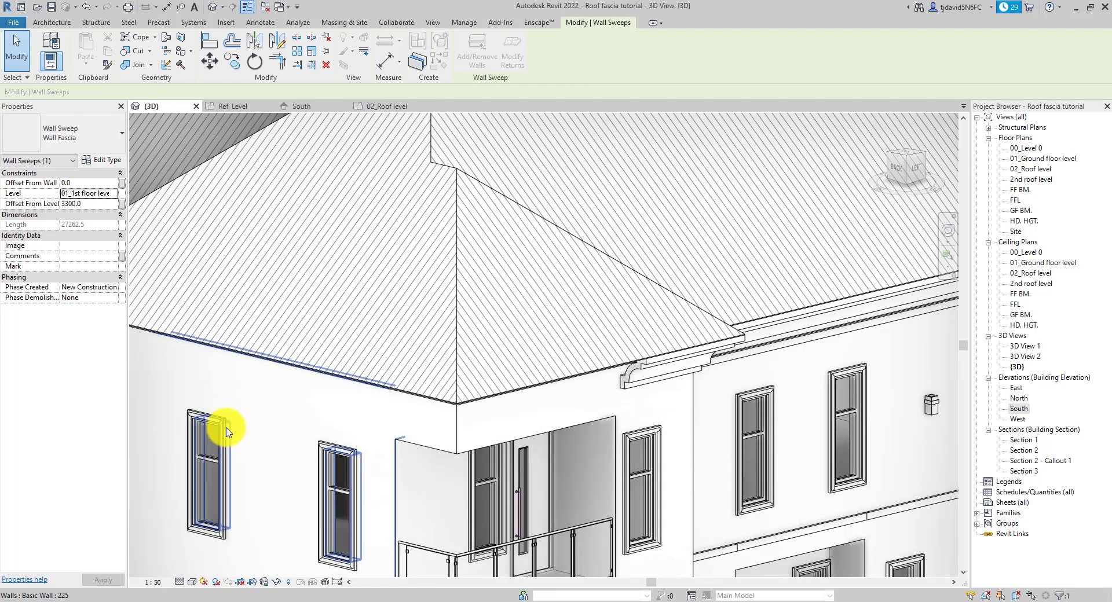
scroll(486, 390, "down", 5)
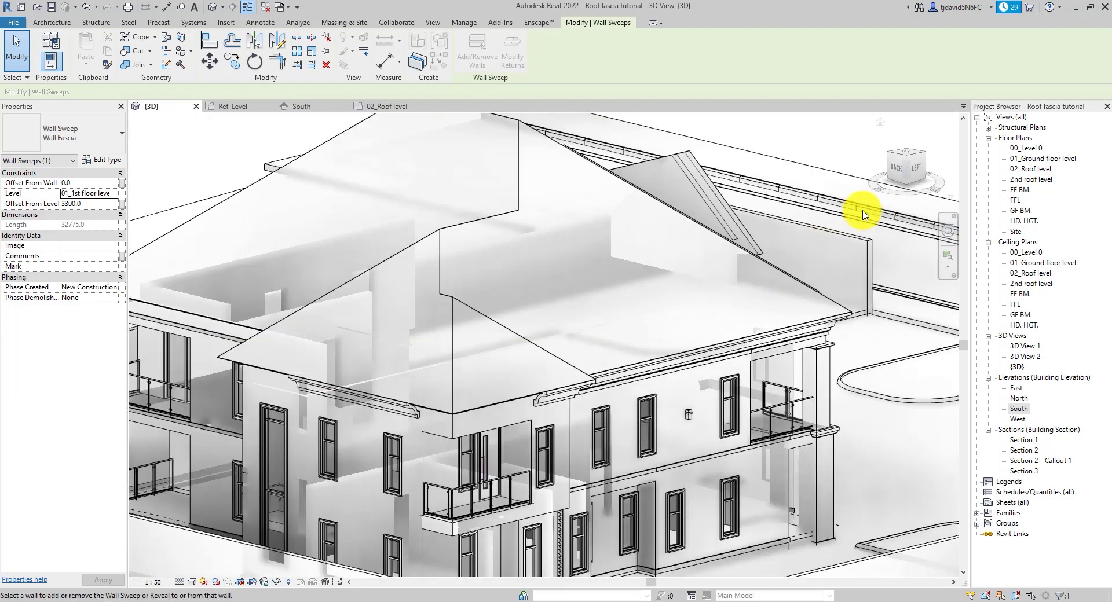
Extend the Wall Fascia sweep onto both walls of the back-right recess and the adjoining right side wall near the balcony
mouse_move(899, 166)
left_mouse_down()
mouse_move(149, 174)
mouse_move(856, 208)
left_mouse_up()
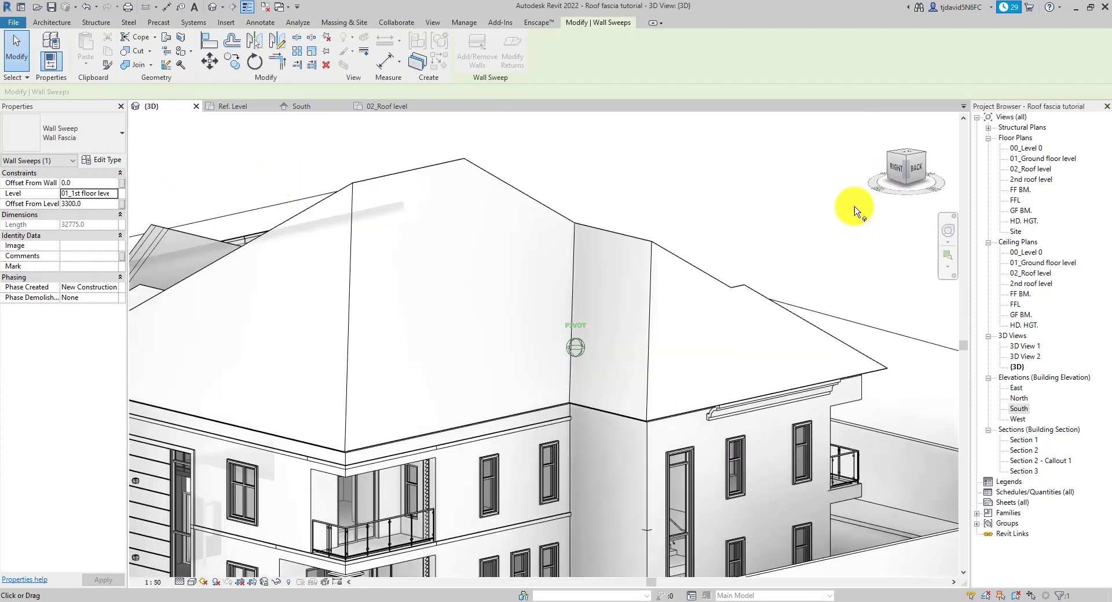
scroll(612, 409, "up", 5)
left_click(609, 399)
scroll(608, 400, "up", 3)
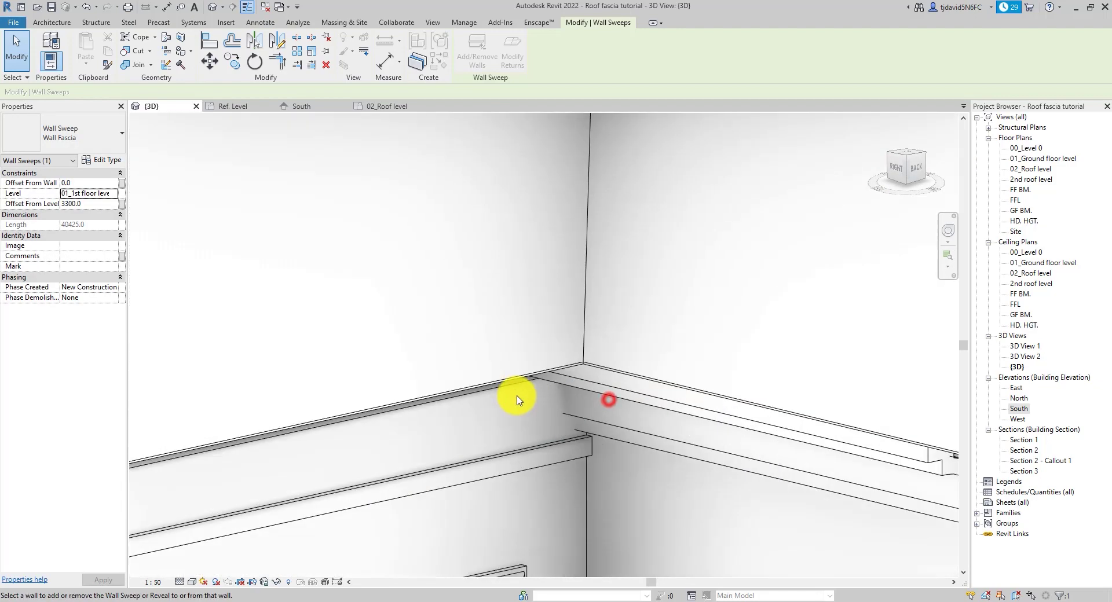
scroll(651, 369, "down", 2)
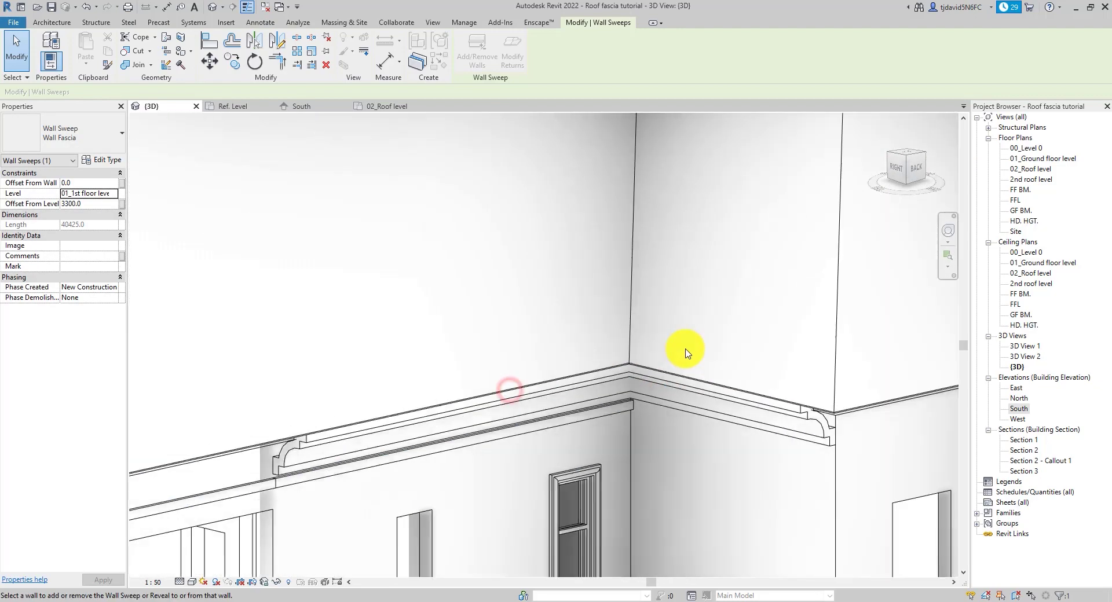
scroll(410, 393, "down", 3)
scroll(423, 389, "up", 4)
left_click(423, 389)
left_click(423, 389)
scroll(423, 389, "down", 5)
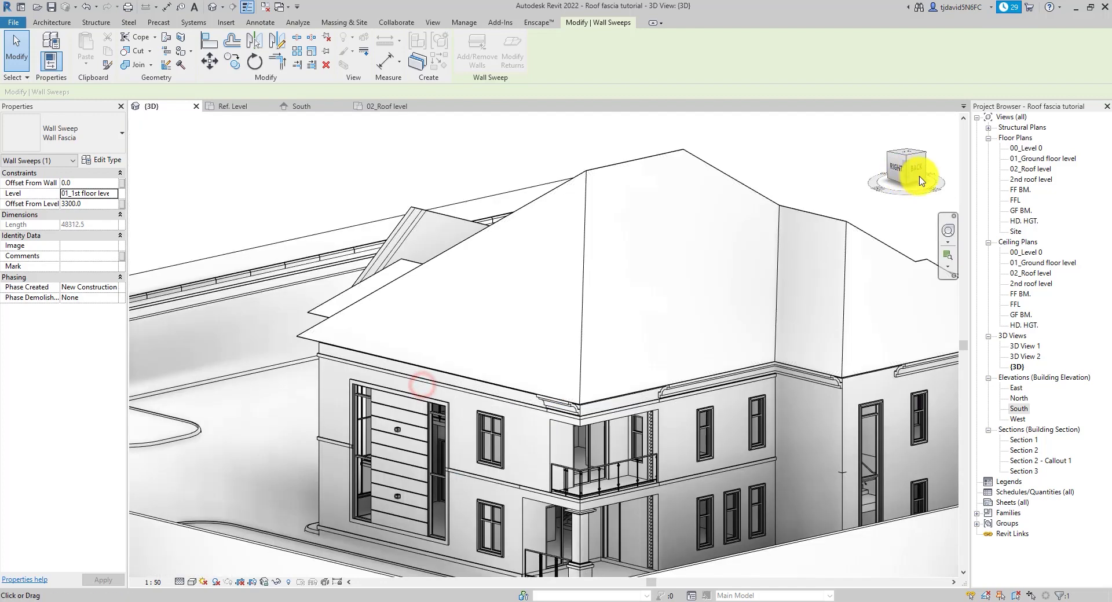
Add the Wall Fascia sweep to the short front-facing wall at the house's front-right corner
left_click(910, 172)
middle_click_drag(219, 166, 761, 307, "shift")
scroll(330, 203, "up", 3)
scroll(680, 410, "up", 2)
left_click(686, 390)
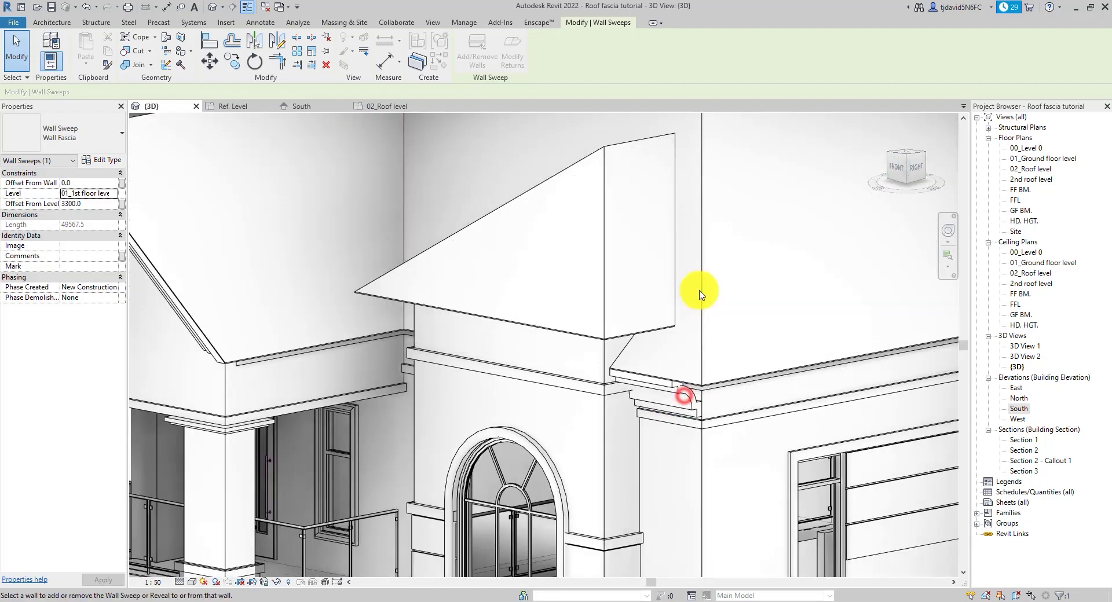
scroll(703, 290, "down", 1)
Extend the Wall Fascia sweep onto the recessed wall right of the front gable and the gable's right side wall
left_click_drag(897, 173, 942, 209)
scroll(784, 318, "up", 5)
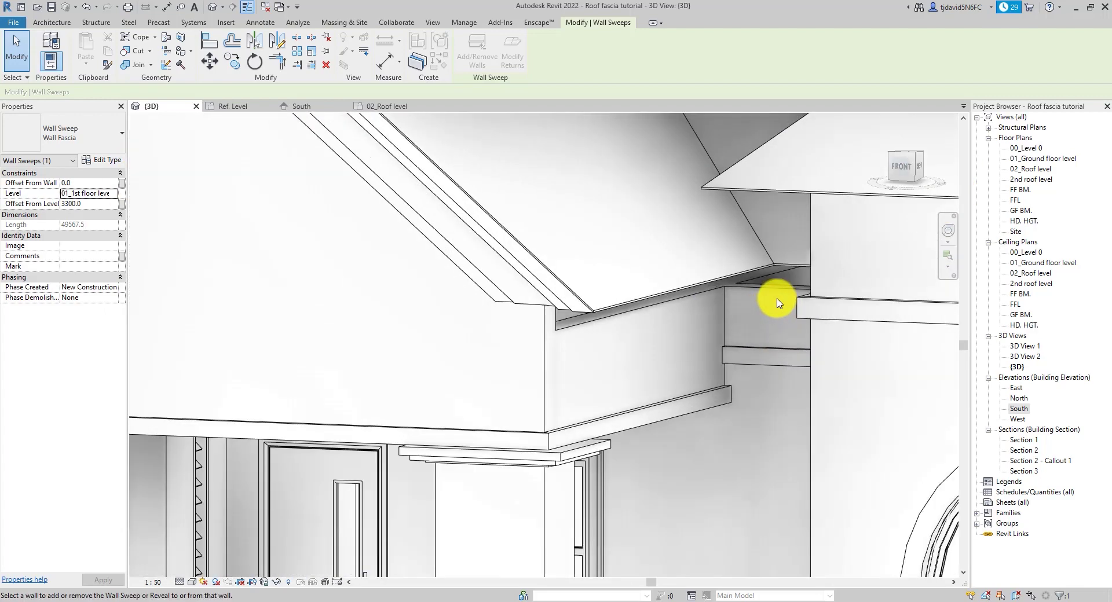
left_click(775, 294)
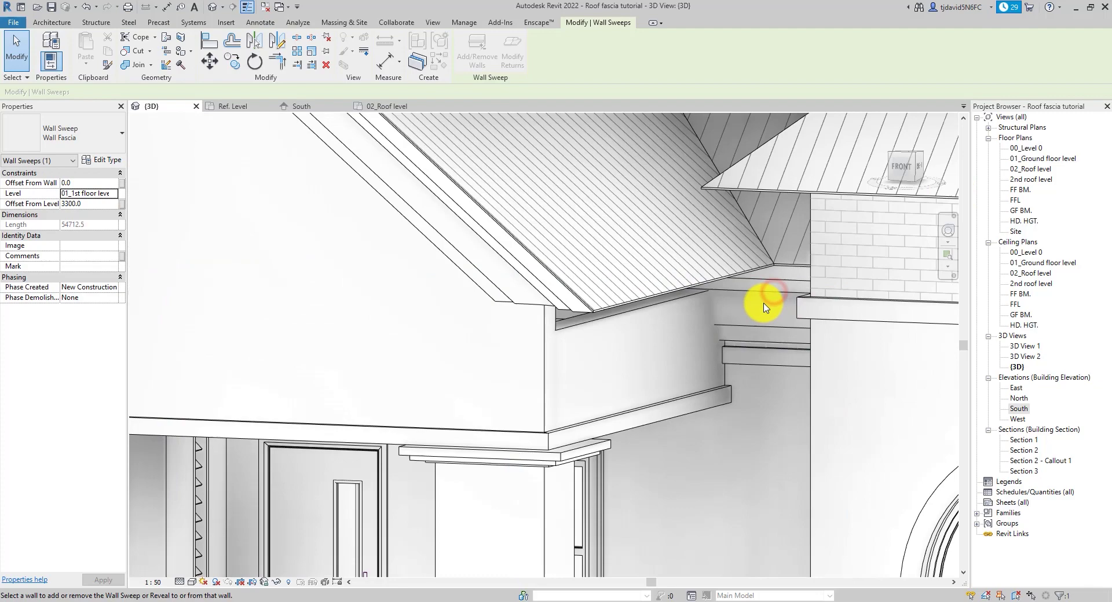
left_click(670, 308)
scroll(736, 312, "down", 6)
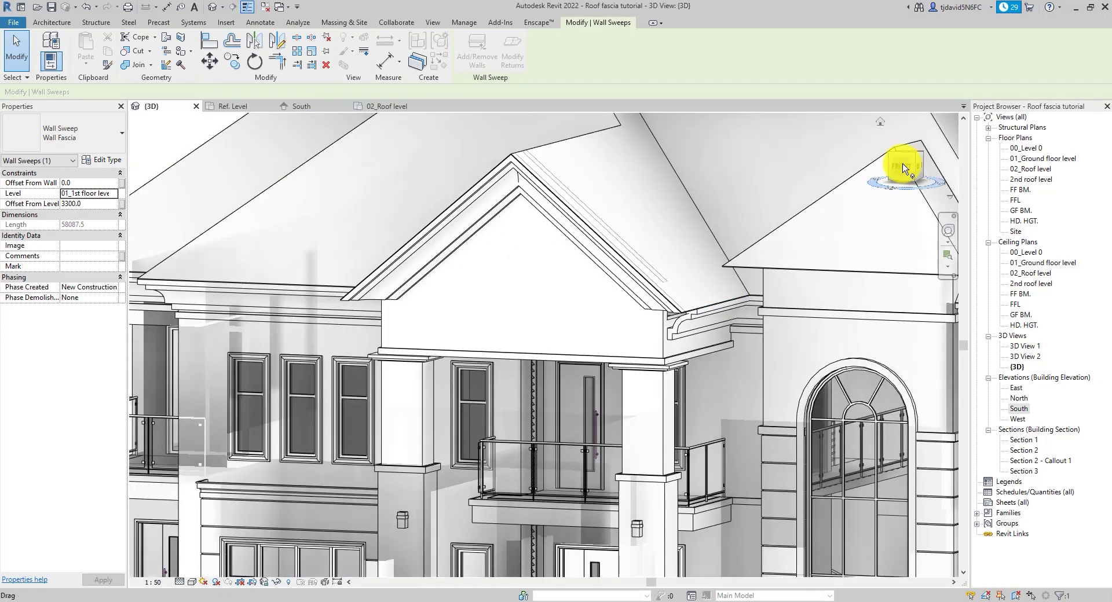
Add the Wall Fascia sweep to the front gable's left side wall and finish adding walls
left_click(908, 166)
scroll(198, 166, "up", 4)
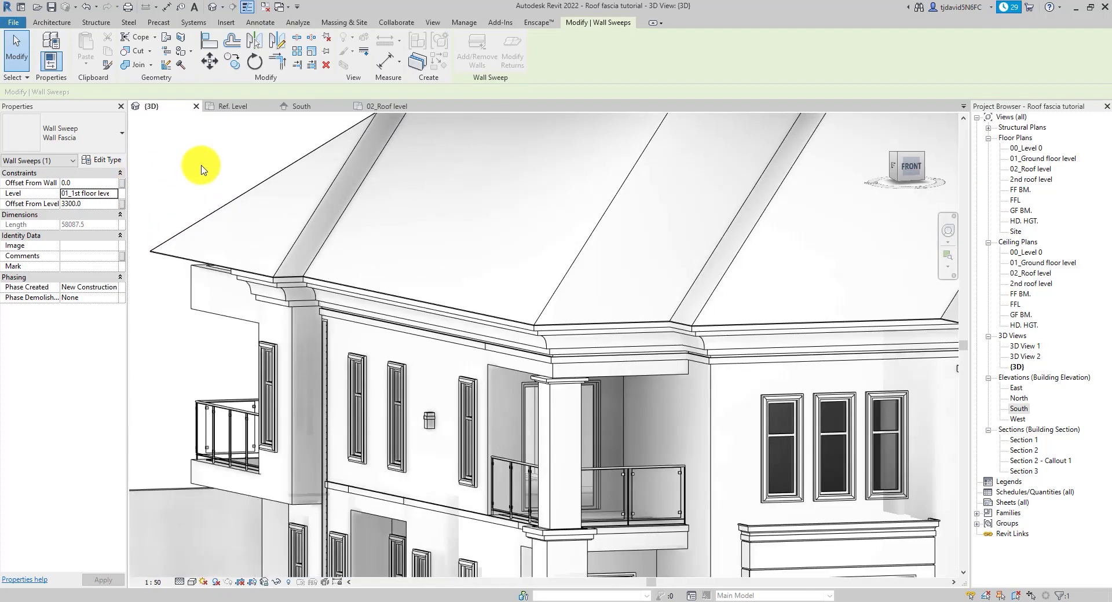
scroll(670, 379, "down", 5)
scroll(774, 307, "up", 7)
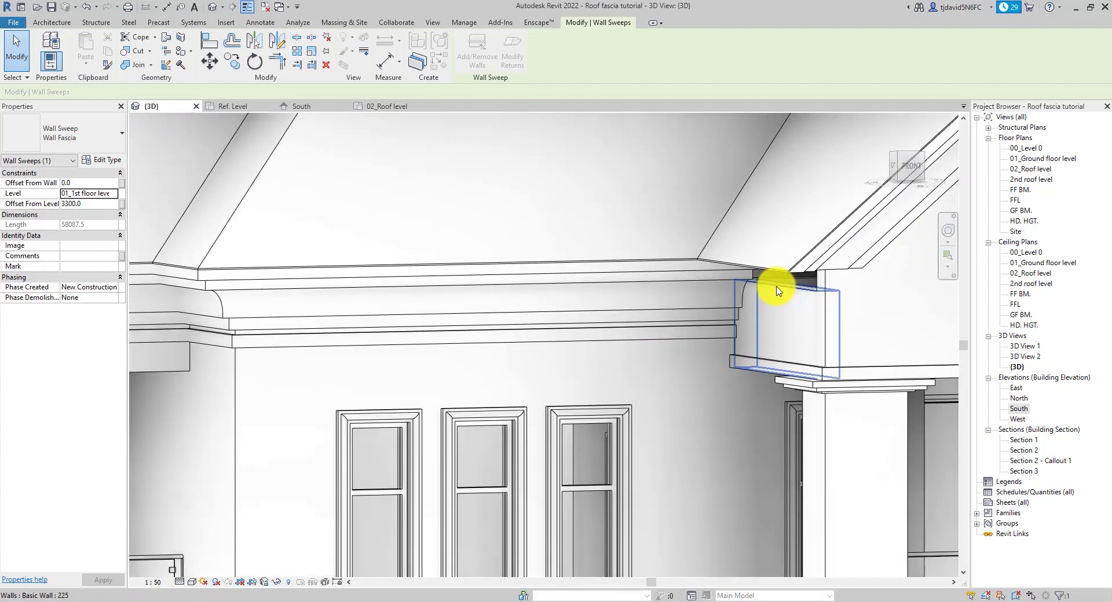
left_click(776, 288)
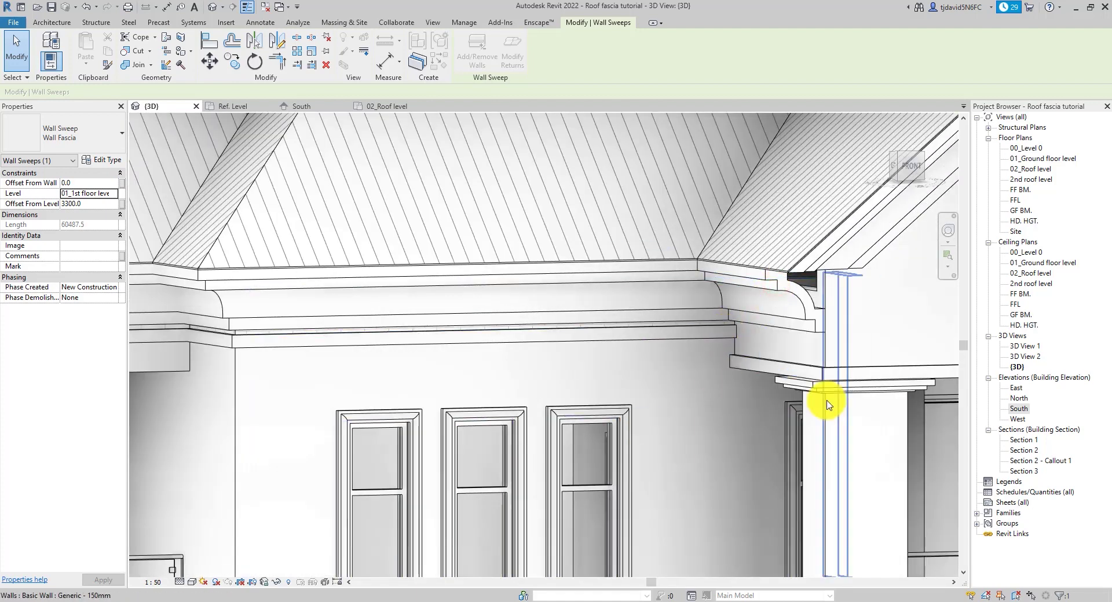
scroll(823, 405, "down", 5)
scroll(738, 396, "up", 2)
key("Escape")
key("Escape")
scroll(635, 350, "up", 3)
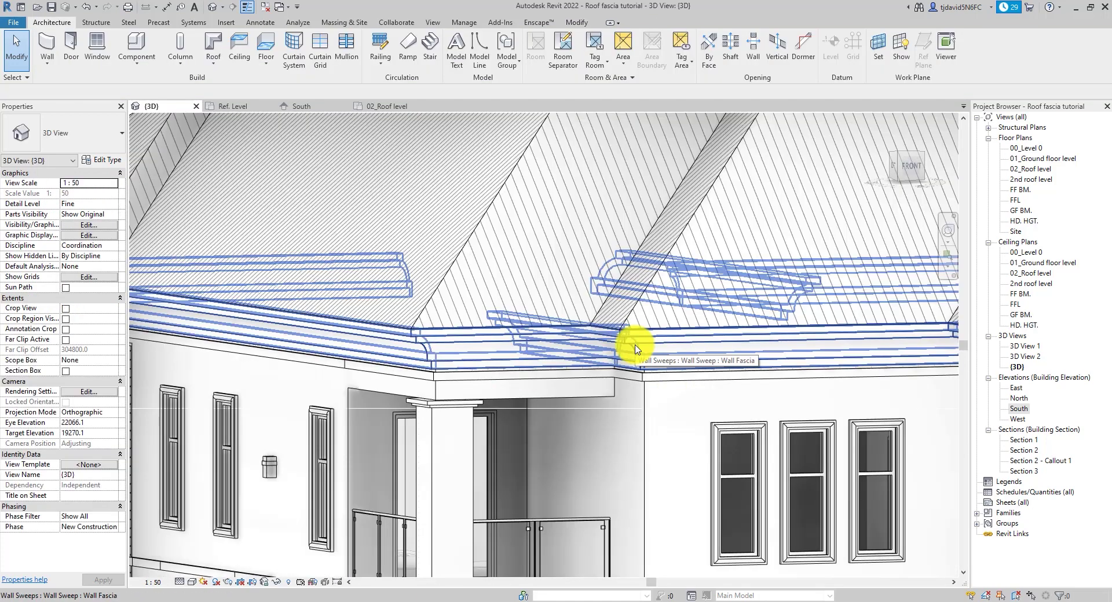
Select the Wall Fascia sweep and isolate it in a 3D selection box
left_click(635, 348)
scroll(551, 452, "down", 3)
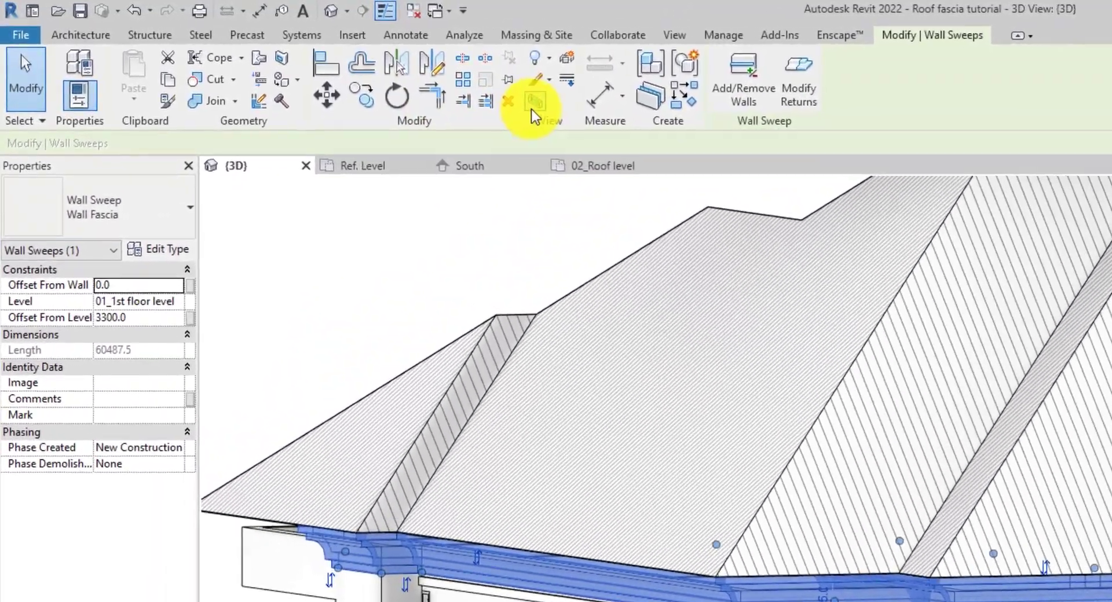
left_click(344, 65)
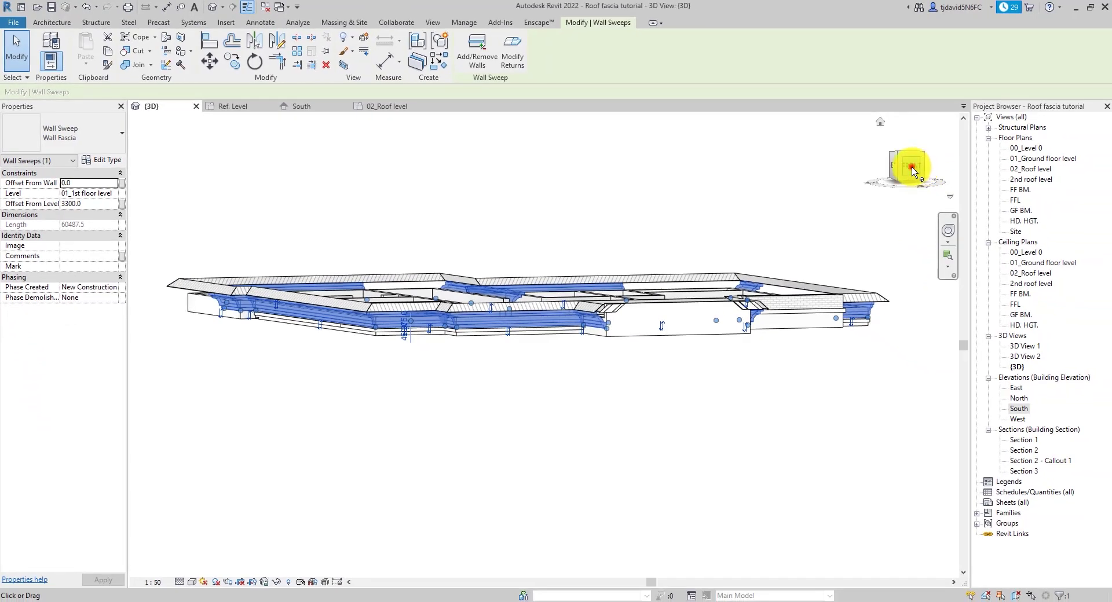
left_click(913, 169)
Trim the sweep segment on the recessed wall right of the front gable back to the gable's side wall corner
scroll(408, 399, "up", 6)
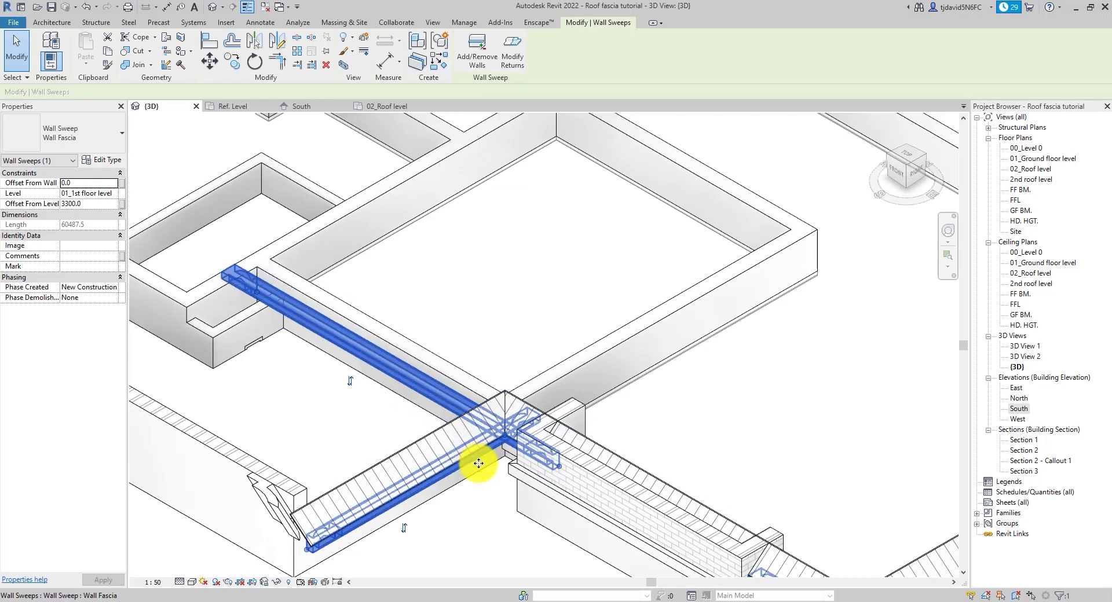
left_click(257, 295)
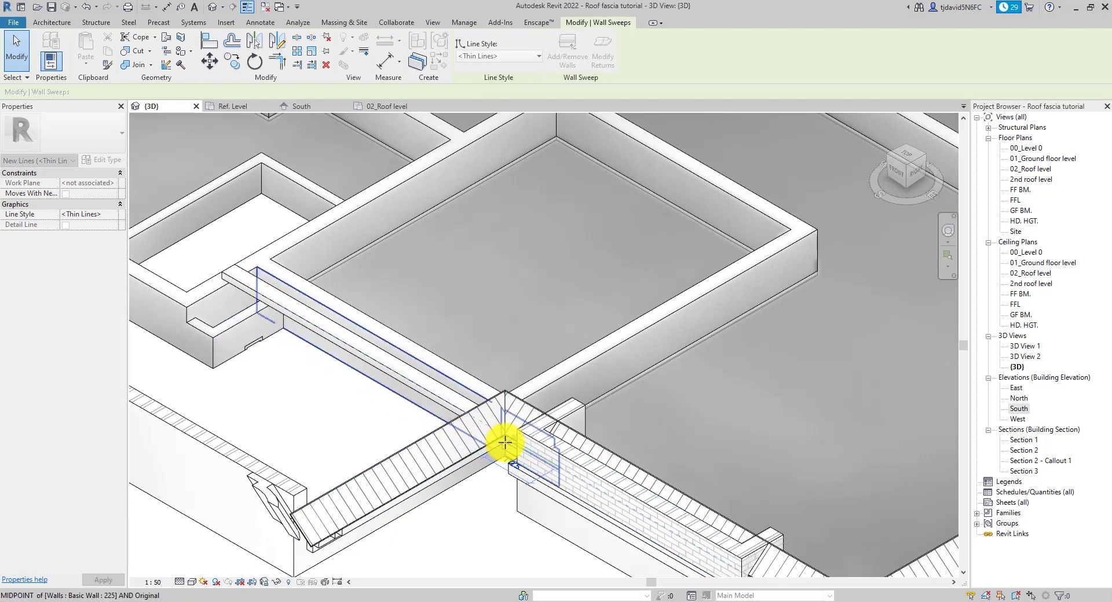
key("Escape")
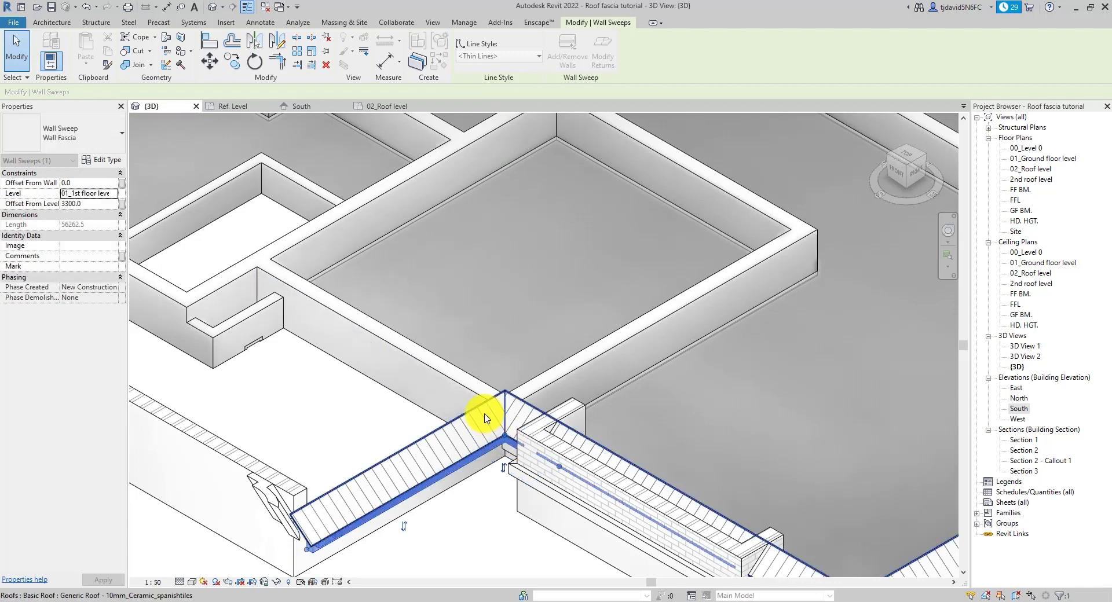
Temporarily hide the sliced roof that covers the wall sweep
scroll(480, 420, "down", 5)
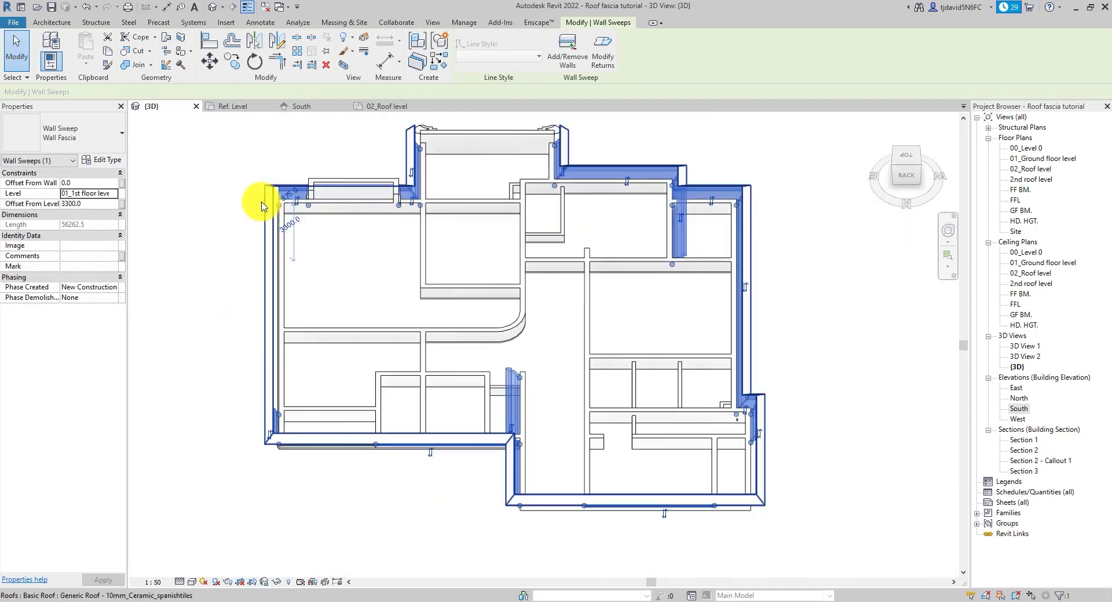
left_click(265, 207)
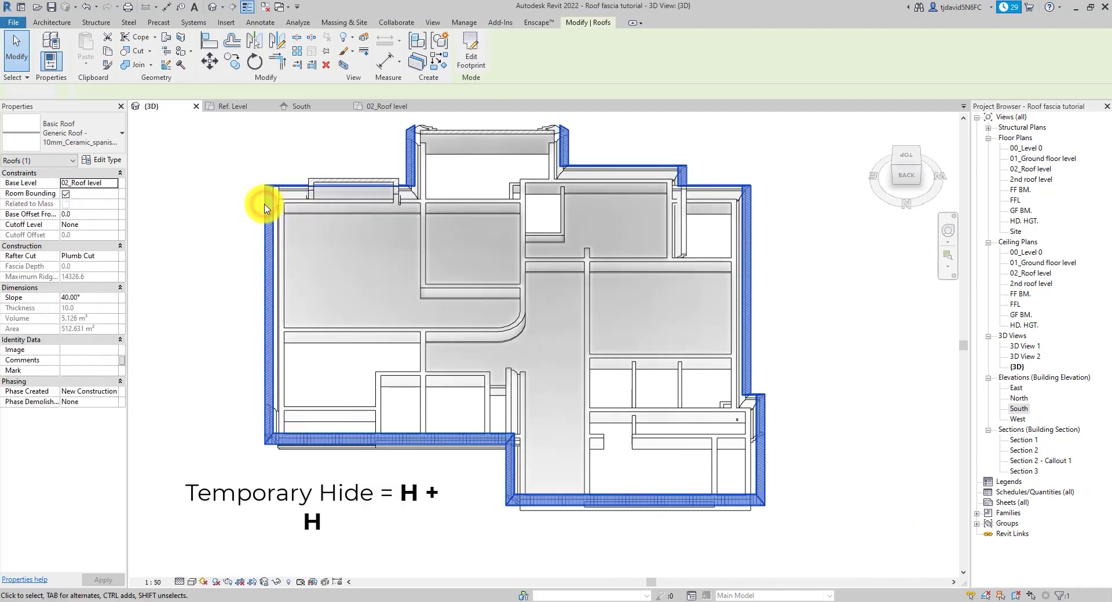
key("h")
key("h")
Extend the sweep segment on the house's right side wall forward to the front-right corner
scroll(287, 414, "up", 5)
left_click(285, 420)
scroll(285, 420, "down", 3)
scroll(285, 403, "up", 4)
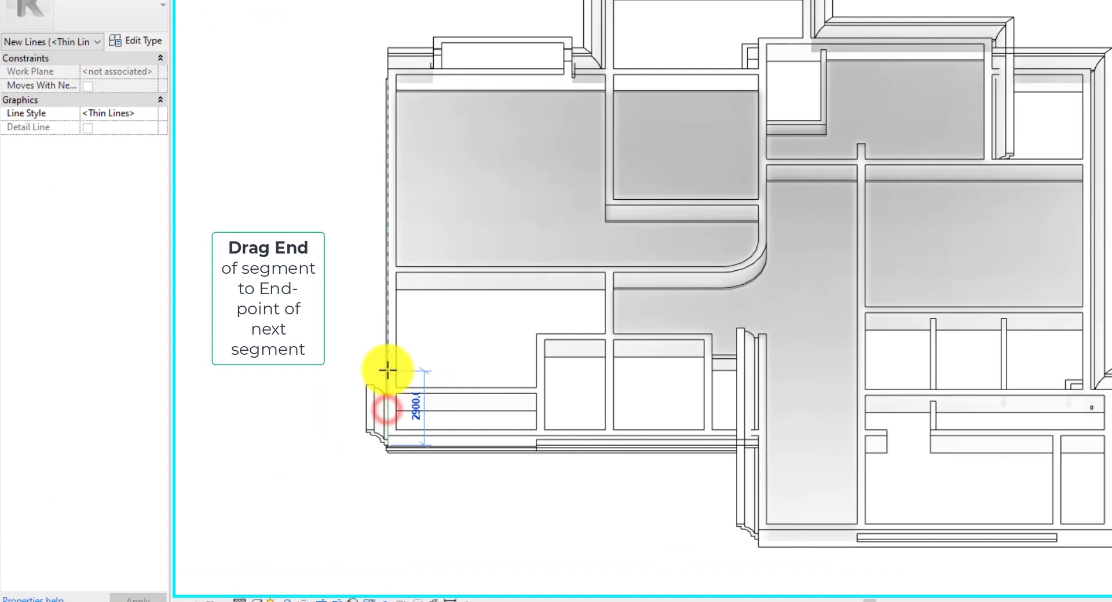
mouse_move(390, 368)
left_mouse_down()
mouse_move(390, 209)
mouse_move(426, 67)
left_mouse_up()
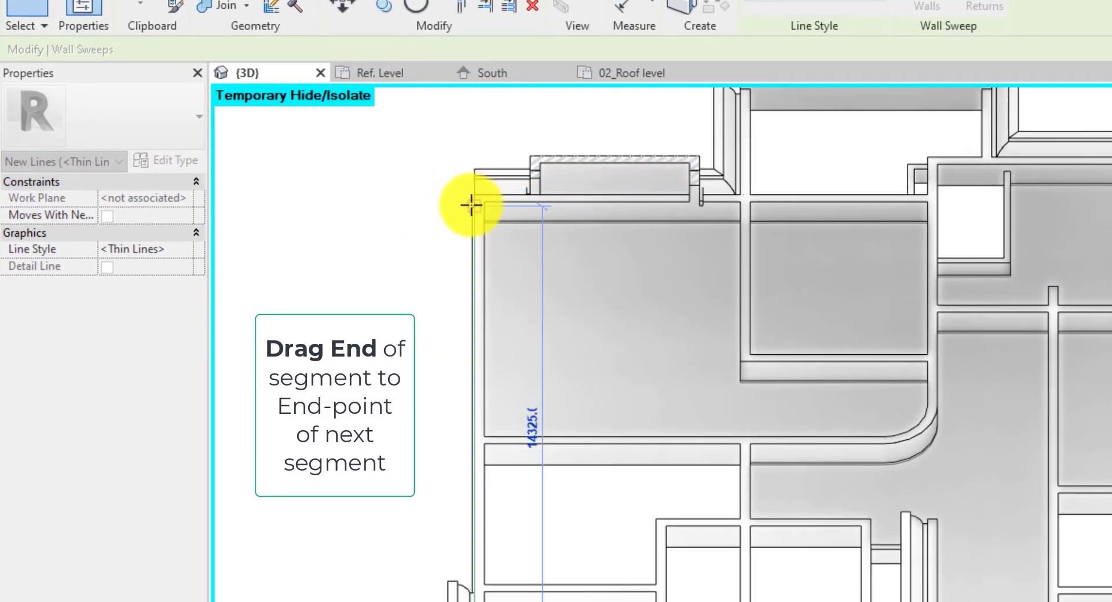
left_click_drag(472, 204, 471, 205)
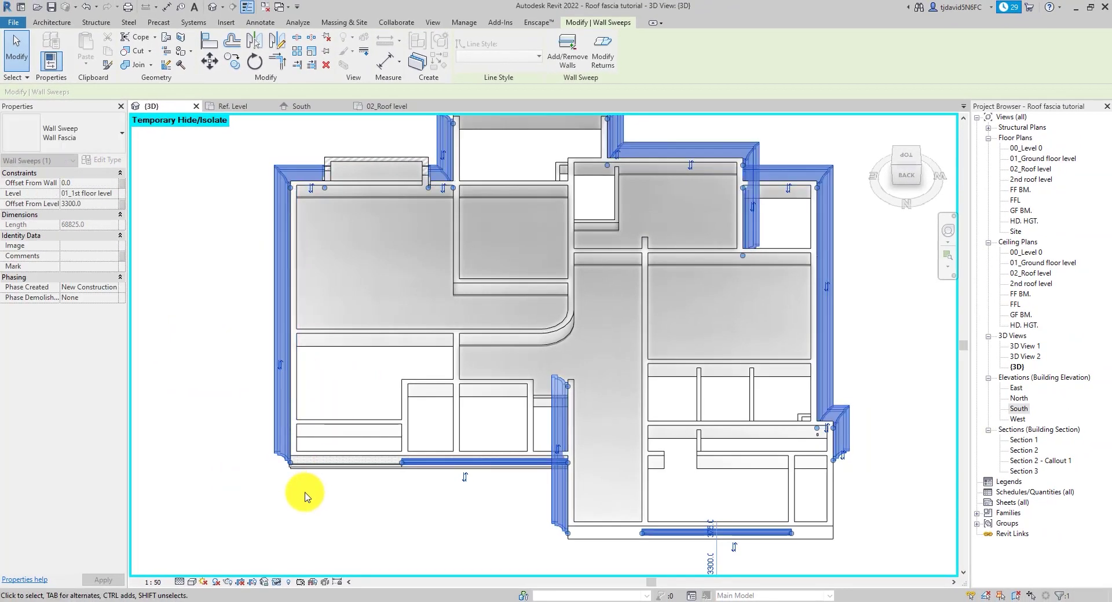
Extend the rear wall's sweep segment to the back-right corner and trim the adjoining recess segment back to meet it
scroll(410, 469, "up", 2)
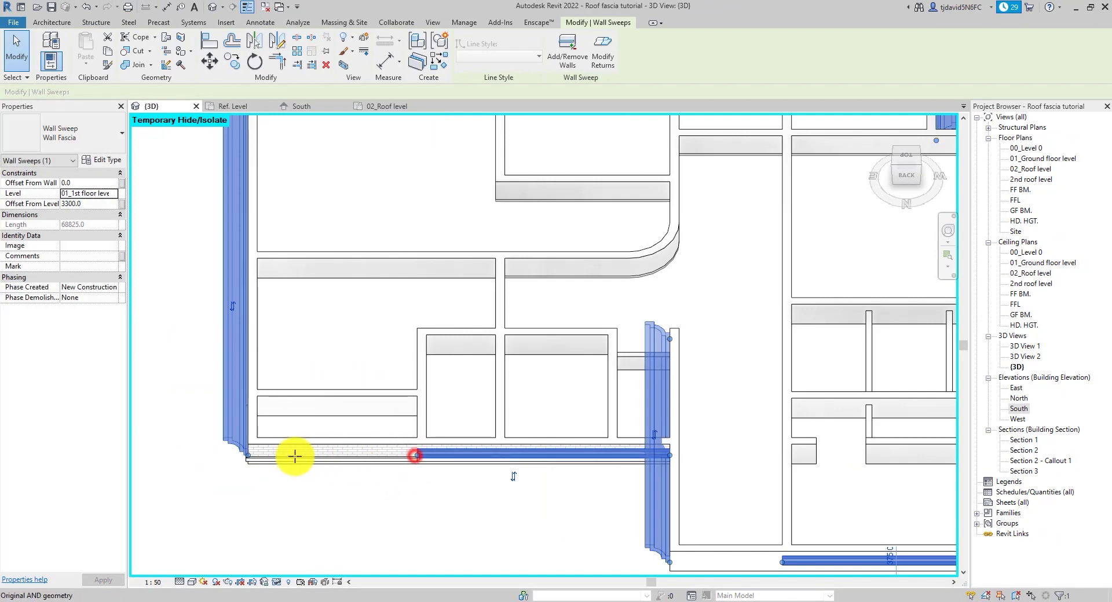
left_click_drag(295, 457, 251, 453)
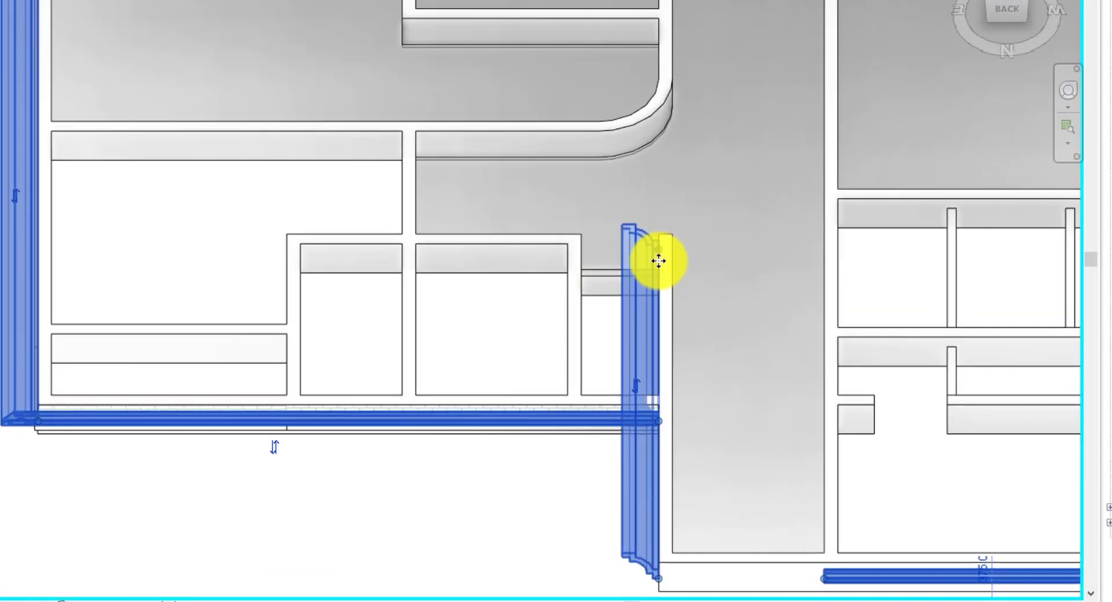
left_click_drag(659, 253, 649, 415)
scroll(657, 409, "up", 6)
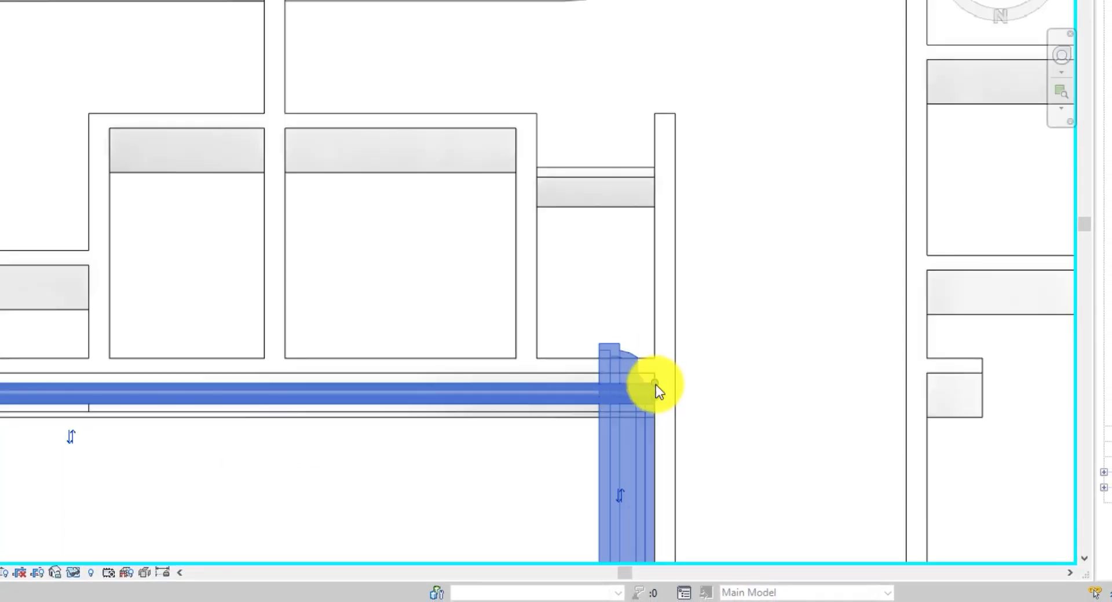
left_click(660, 412)
scroll(661, 381, "up", 3)
left_click(652, 377)
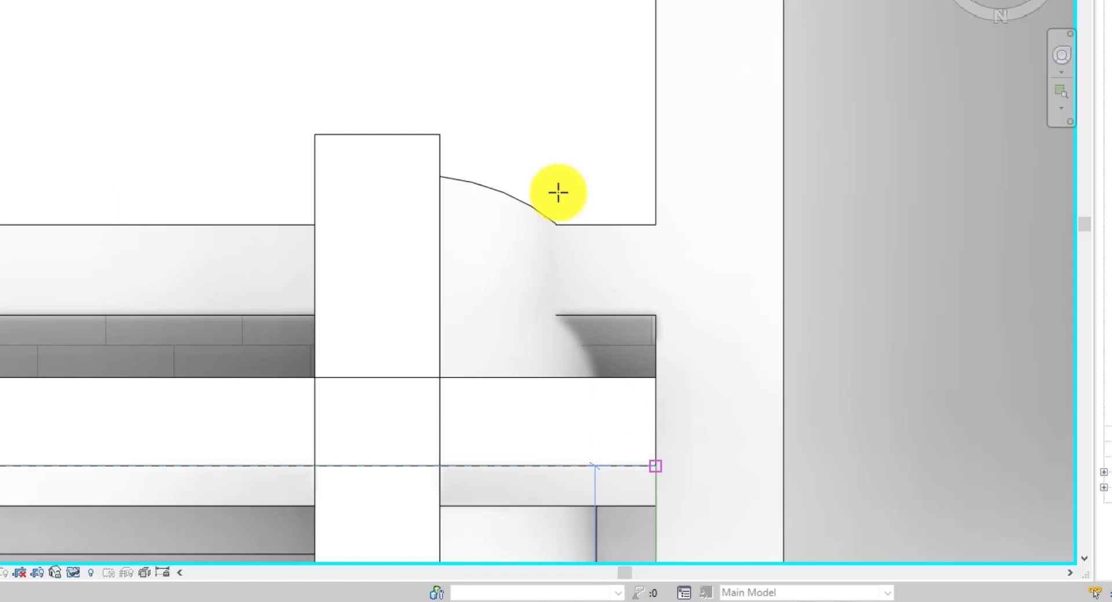
key("Escape")
Extend the projecting rear wall's sweep segment to the recess corner and the left side wall's segment to the back-left corner
scroll(559, 232, "down", 4)
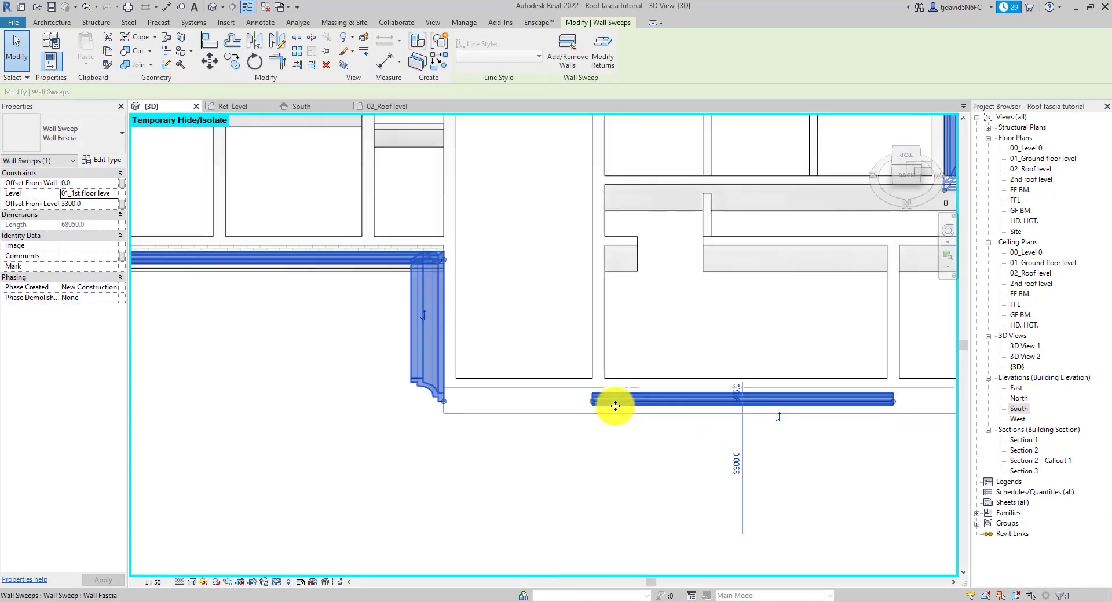
scroll(615, 406, "up", 2)
left_click_drag(517, 407, 344, 390)
scroll(344, 389, "down", 2)
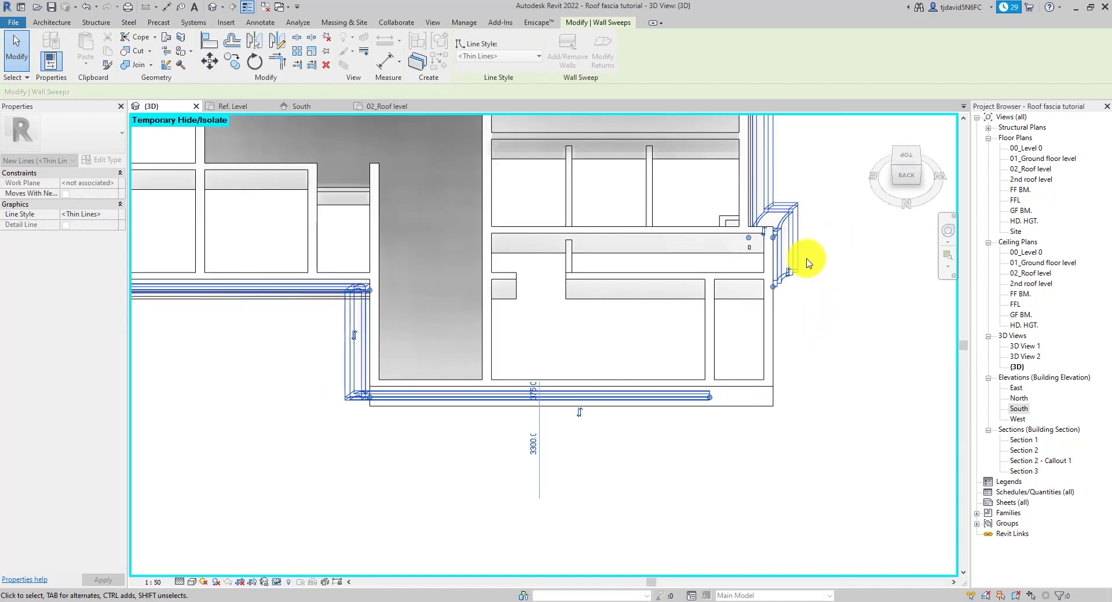
scroll(769, 301, "up", 2)
left_click(772, 298)
left_click_drag(772, 294, 775, 475)
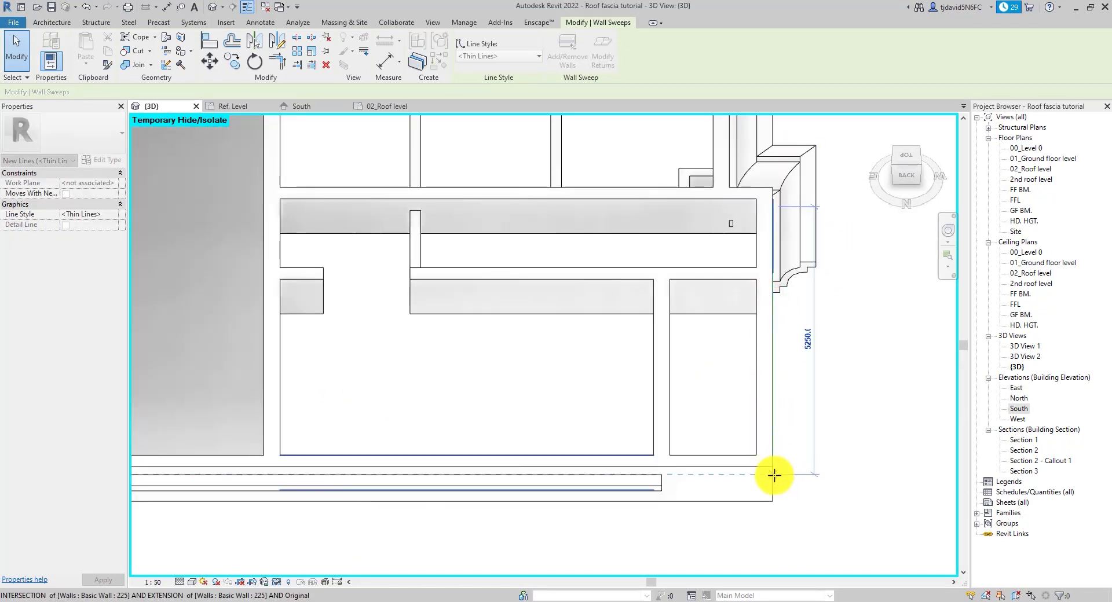
Extend the projecting rear wall's sweep segment to the back-left corner and join the left side segment's end to it
left_click(672, 487)
scroll(665, 492, "up", 2)
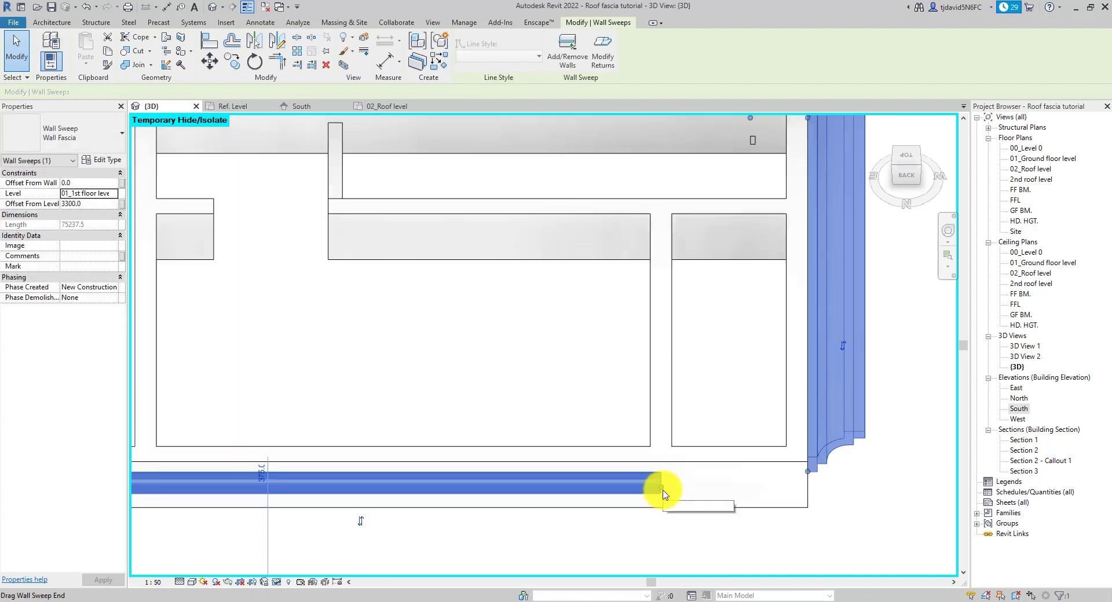
key("l")
key("i")
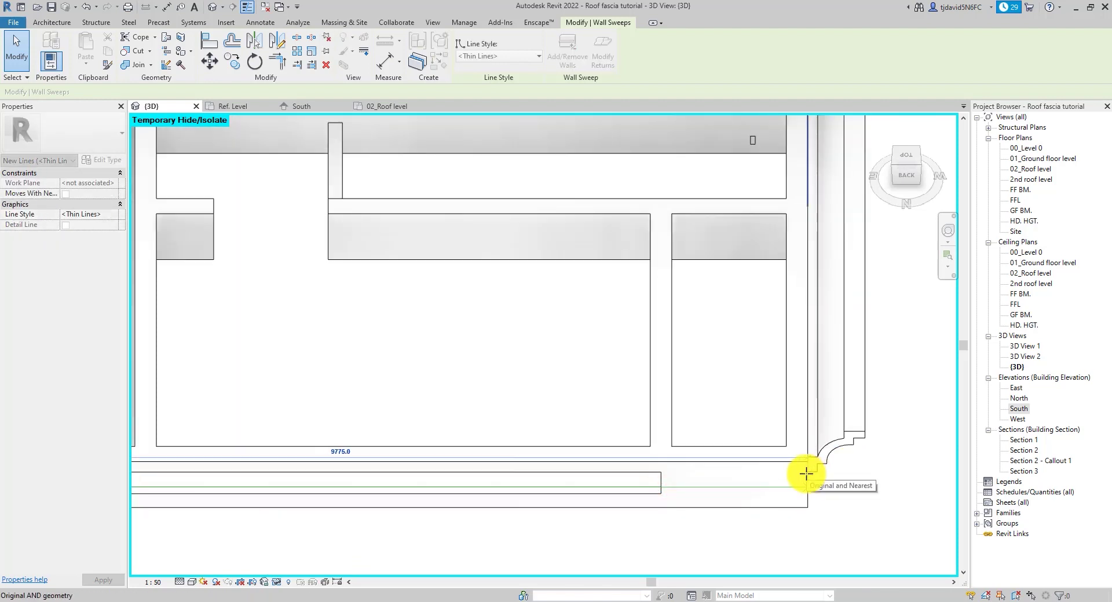
left_click(809, 476)
scroll(811, 475, "up", 2)
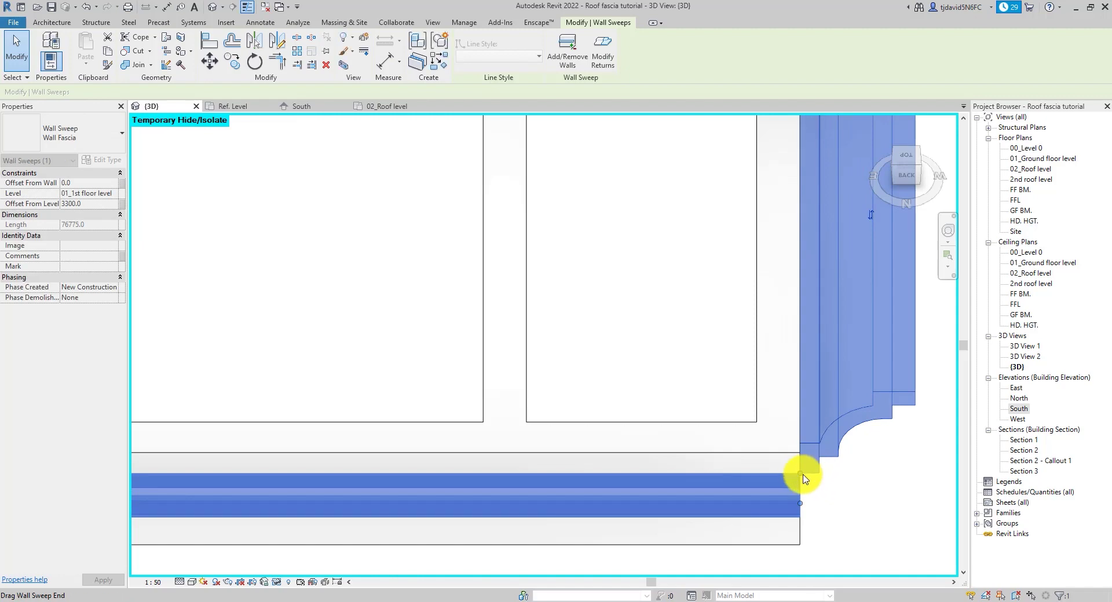
key("l")
key("i")
left_click(692, 478)
scroll(689, 479, "down", 5)
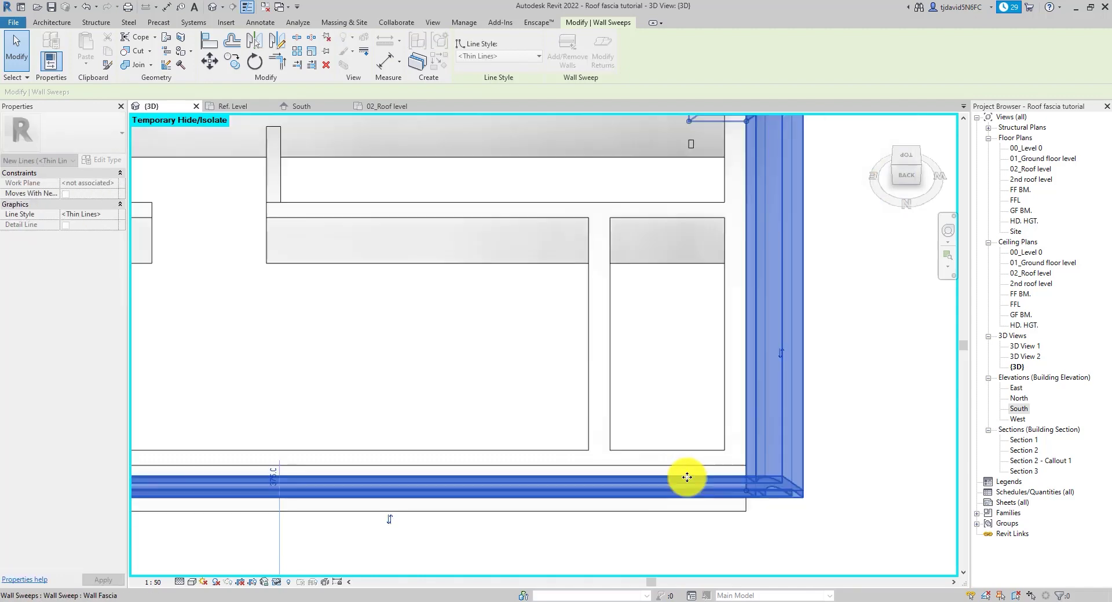
Trim the side-facing sweep segment beside the front-left balcony back to the corner of the short front-facing segment
middle_click_drag(688, 496, 641, 169, "shift")
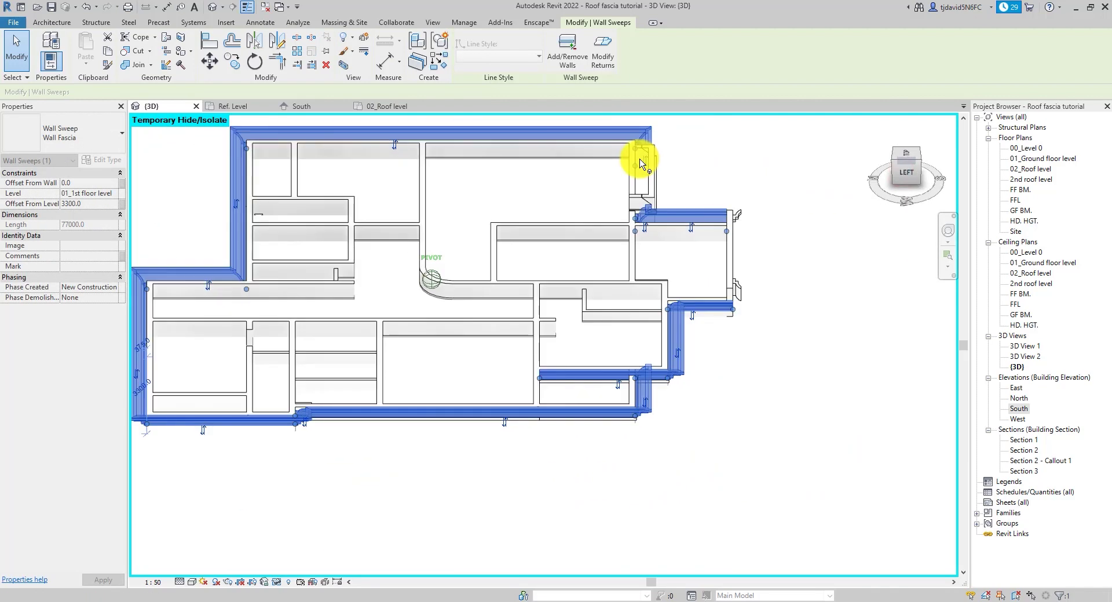
scroll(576, 392, "up", 3)
scroll(517, 408, "up", 3)
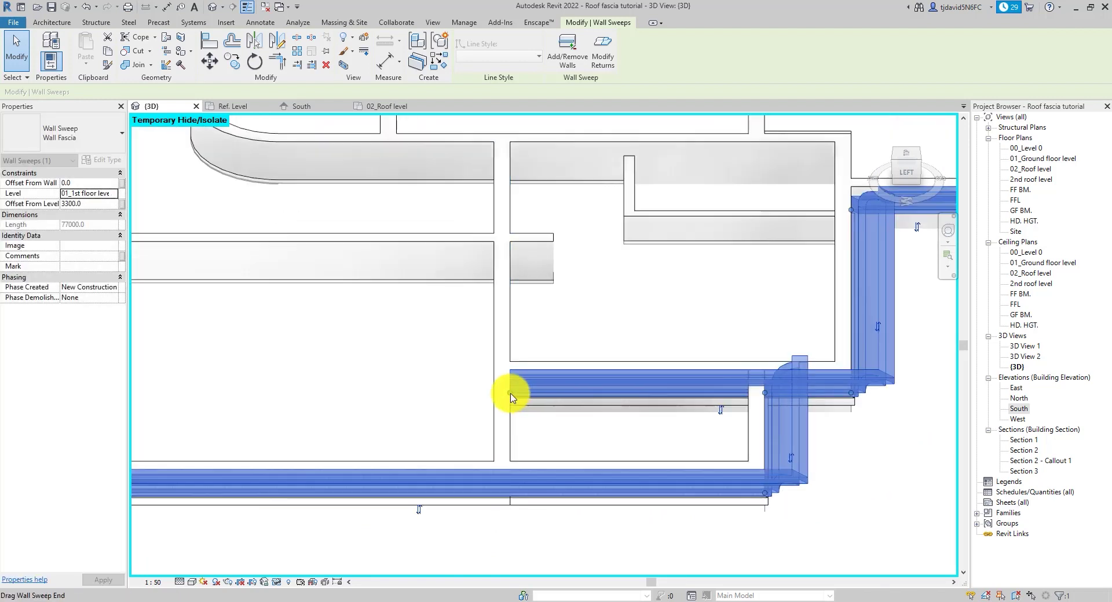
key("l")
key("i")
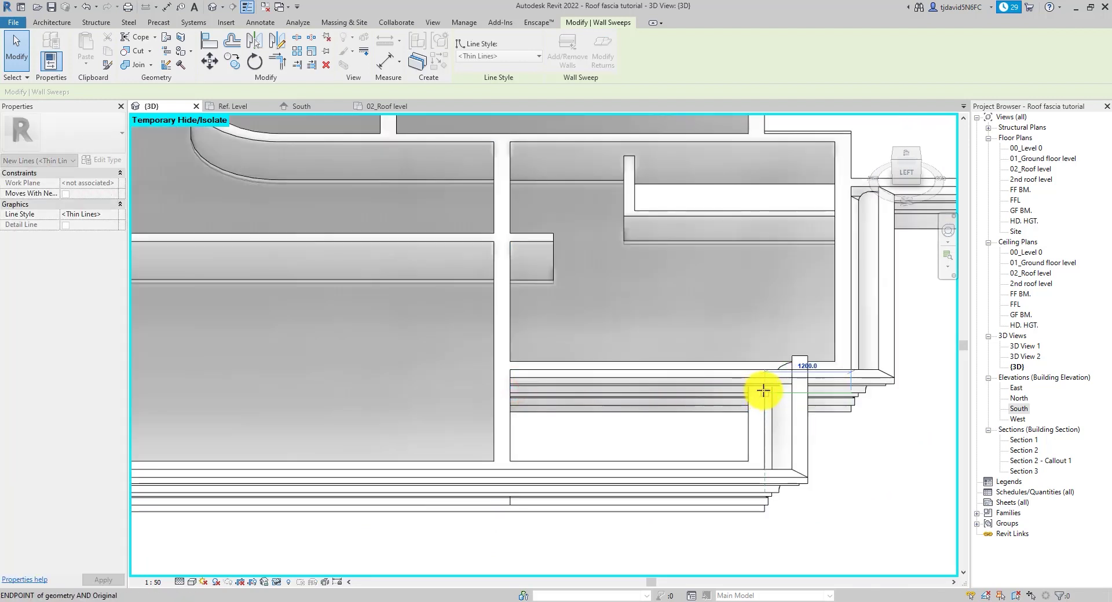
key("Escape")
scroll(601, 496, "down", 2)
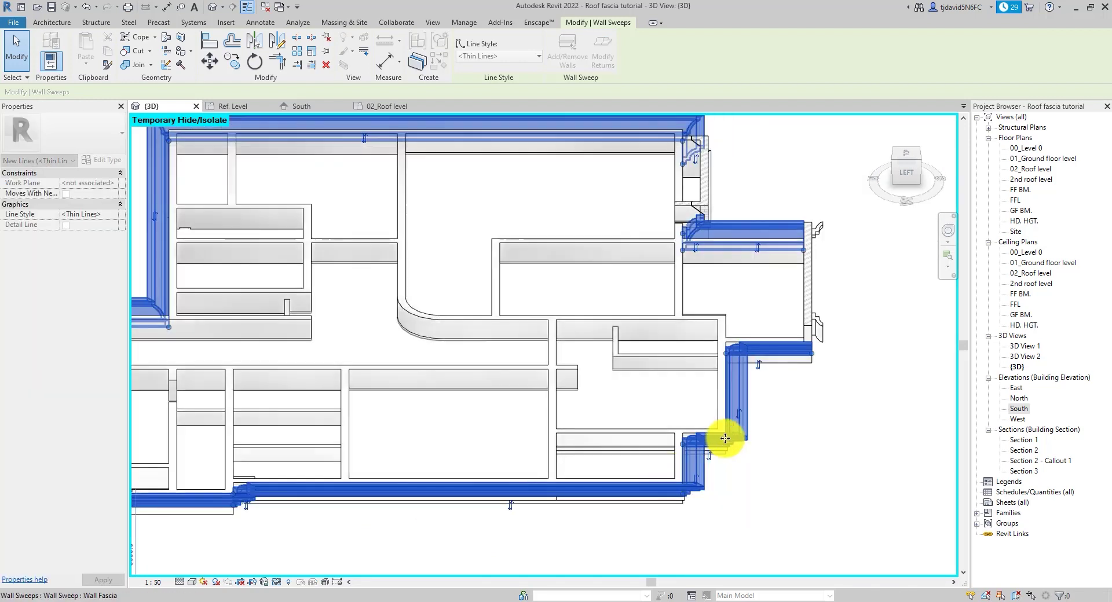
Restore the temporarily hidden roof and turn off the 3D view's section box
mouse_move(911, 179)
left_mouse_down()
mouse_move(745, 191)
mouse_move(578, 173)
left_mouse_up()
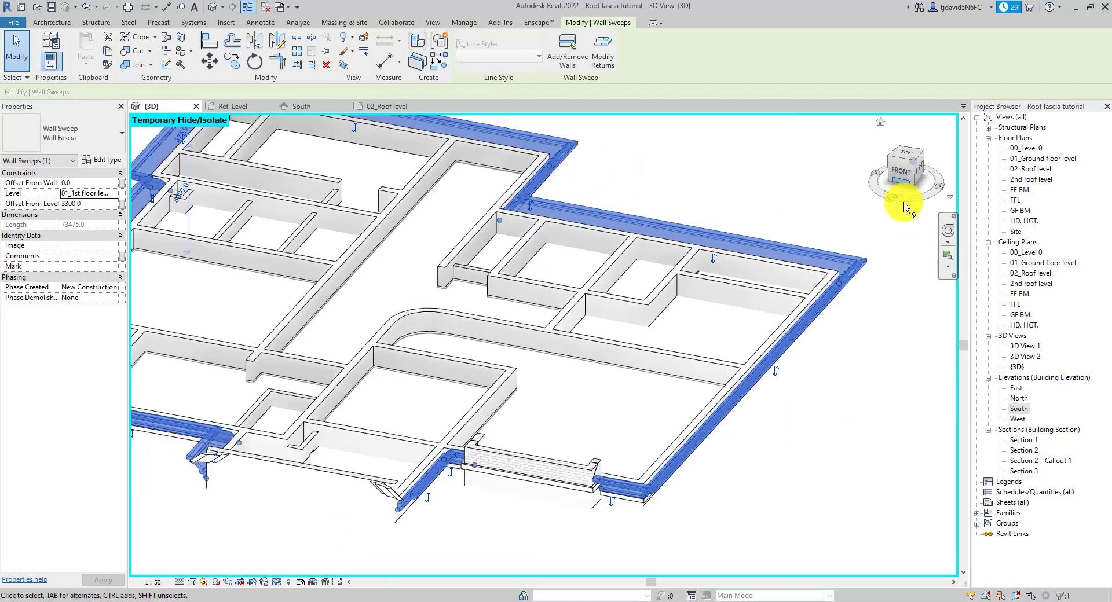
scroll(489, 462, "up", 5)
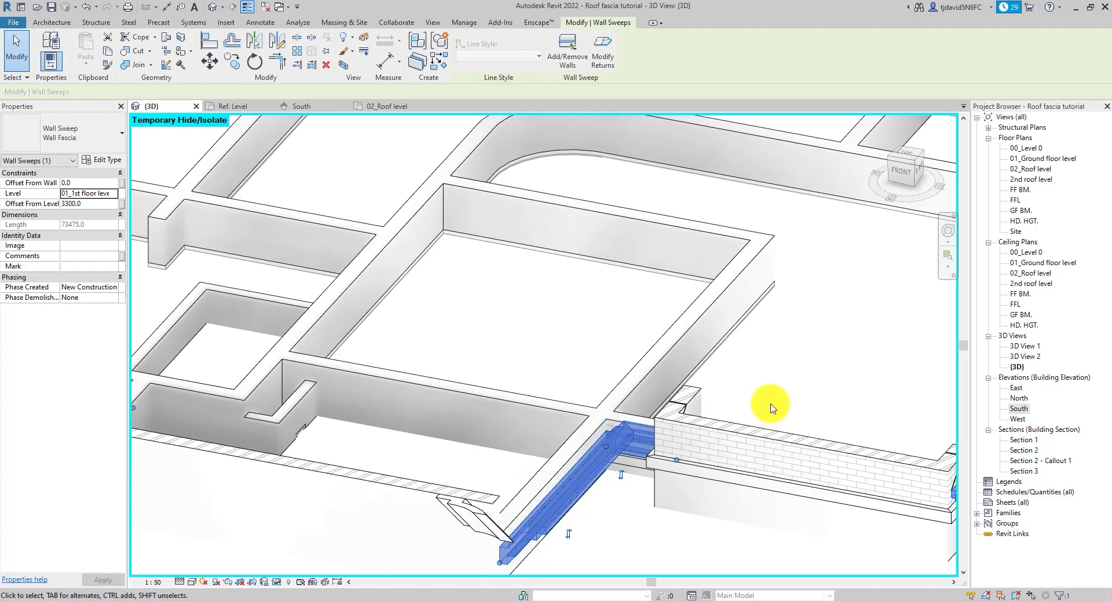
scroll(703, 405, "down", 3)
left_click(276, 584)
left_click(382, 550)
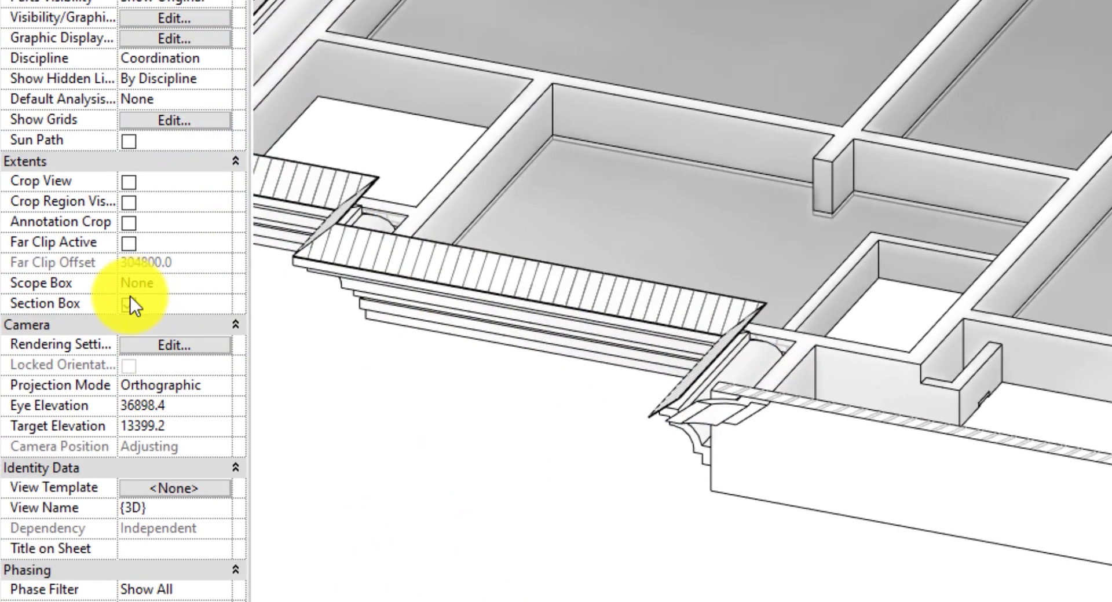
left_click(129, 303)
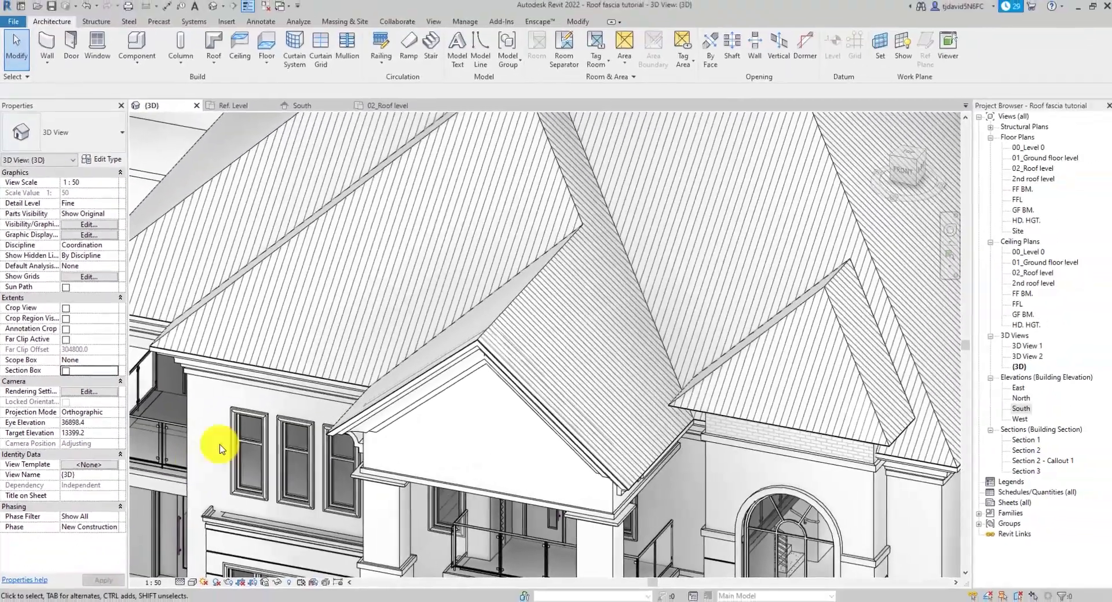
Extend the side wall's fascia sweep beside the front gable out to the gable wall's front corner
scroll(578, 243, "down", 3)
left_click(578, 243)
middle_click_drag(578, 243, 484, 372, "shift")
scroll(484, 372, "up", 4)
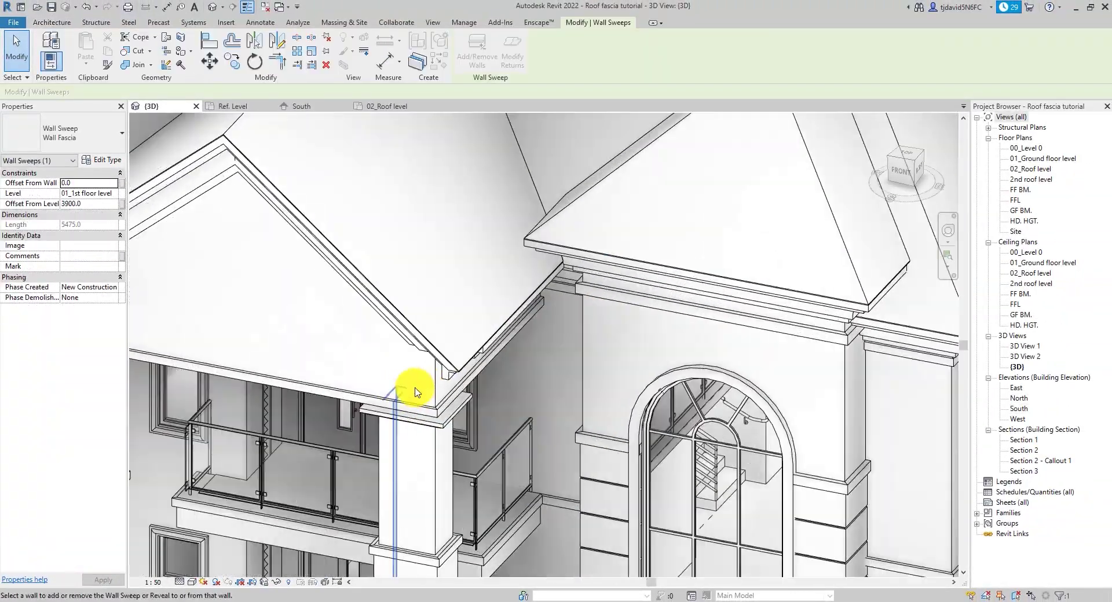
scroll(414, 392, "up", 3)
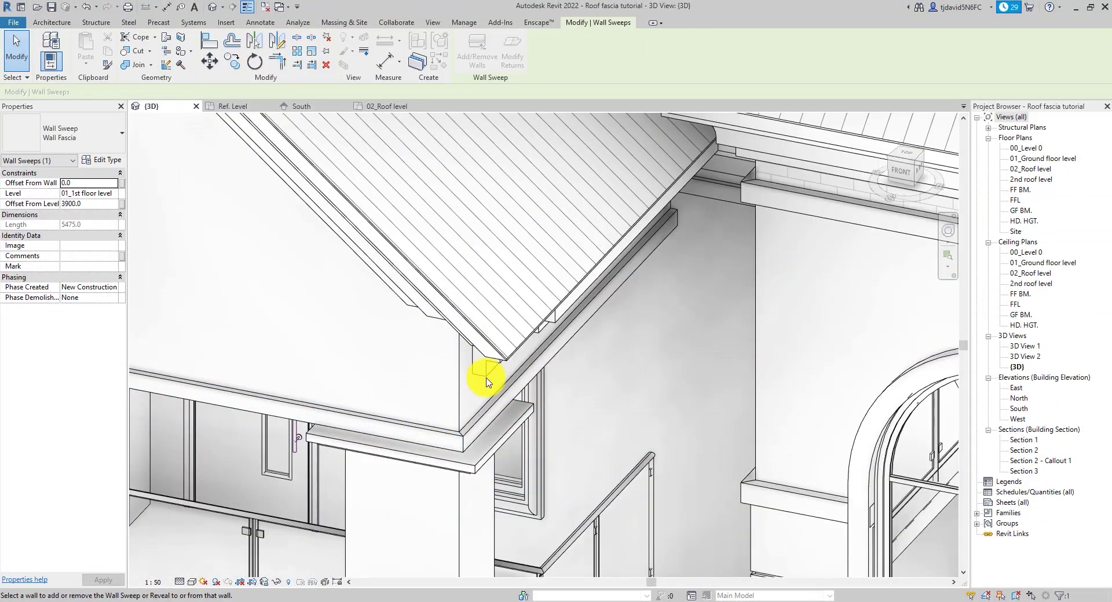
key("Escape")
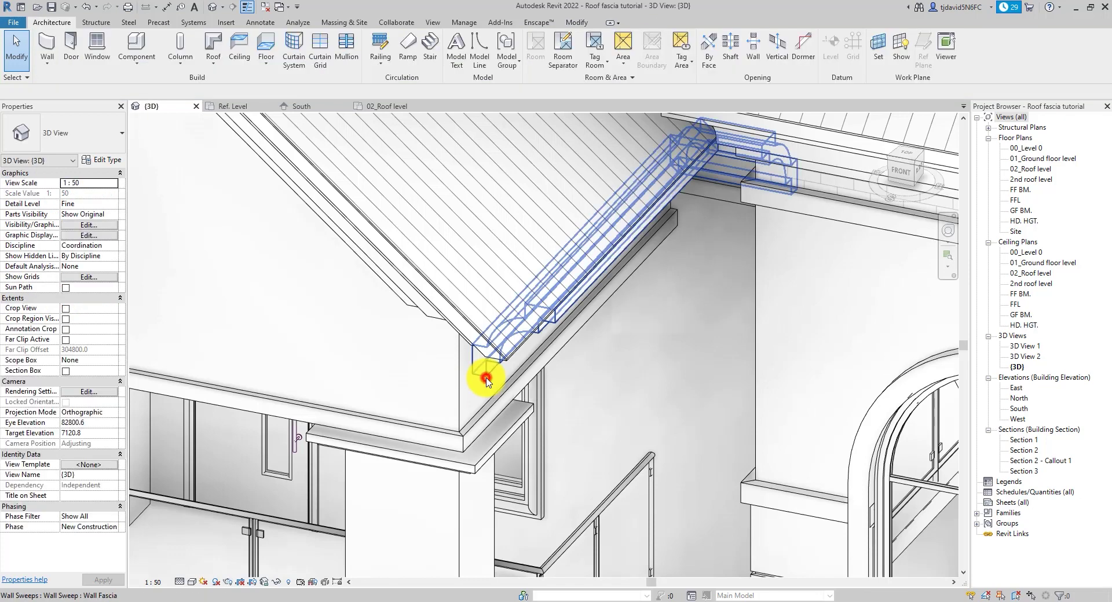
left_click(486, 380)
left_click_drag(473, 378, 459, 387)
scroll(469, 436, "down", 1)
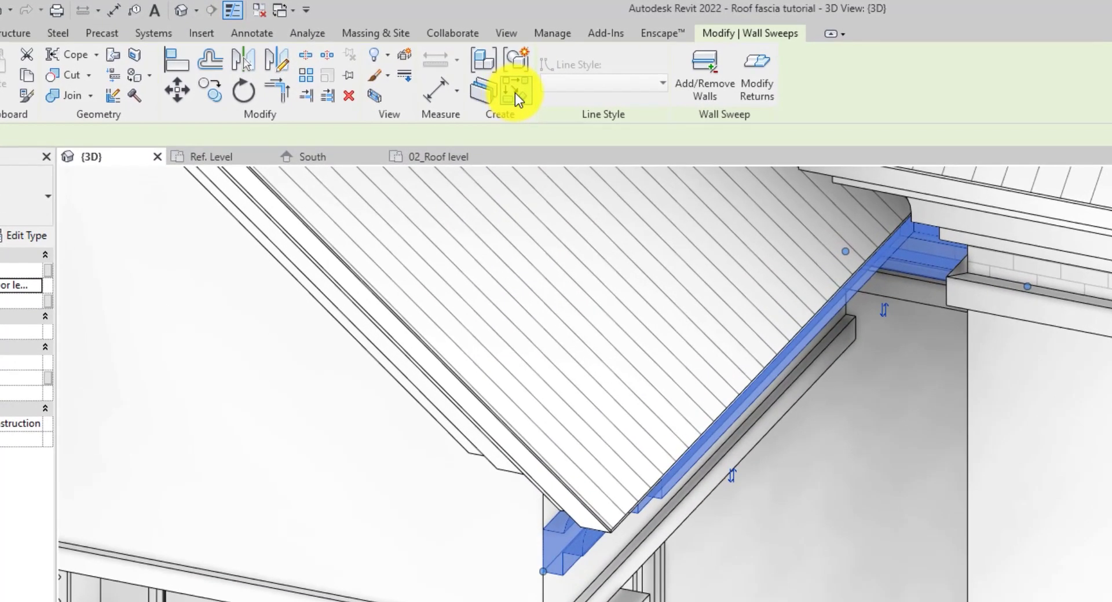
Place a matching Wall Fascia sweep across the full width of the front gable wall, beneath the sloping roof fascias
left_click(517, 90)
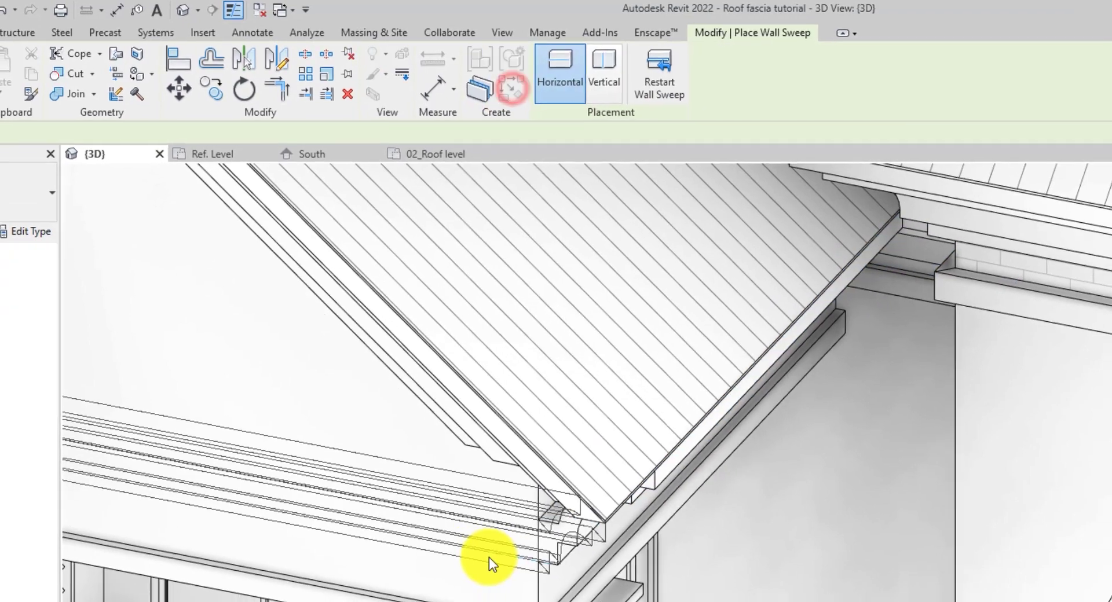
scroll(637, 378, "down", 5)
scroll(516, 368, "up", 5)
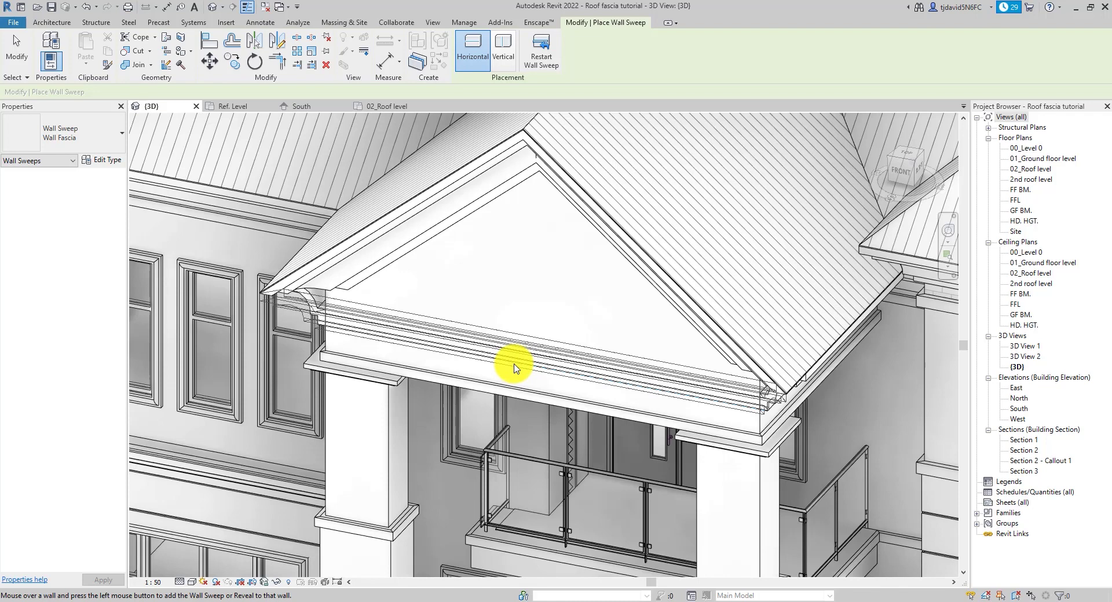
left_click(513, 366)
key("Escape")
key("Escape")
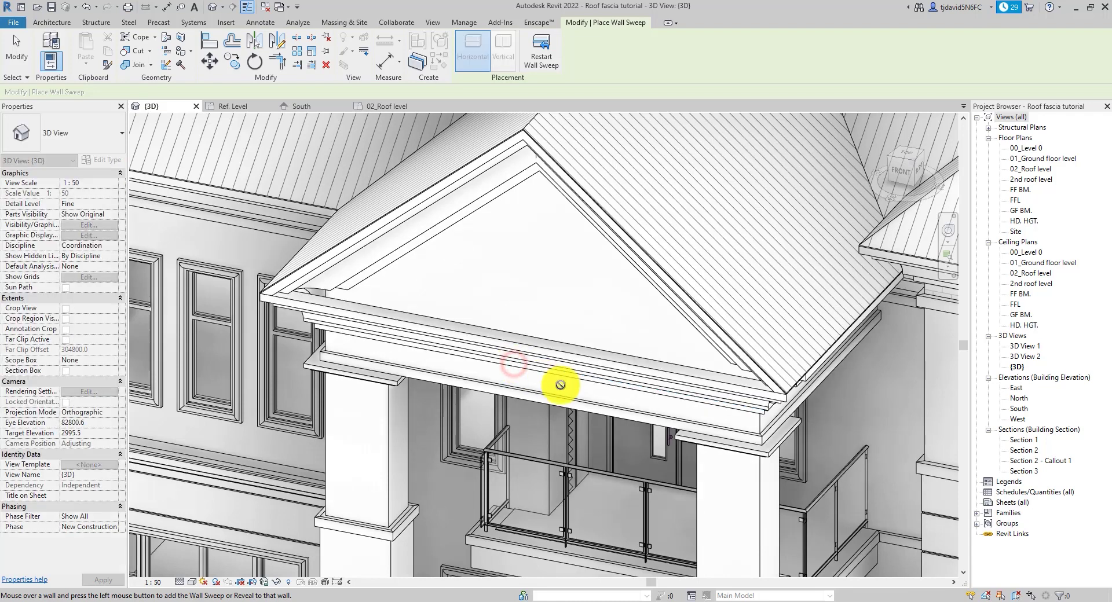
Shorten the front gable wall's sweep to a 600 mm return at the gable's left corner
left_click(536, 350)
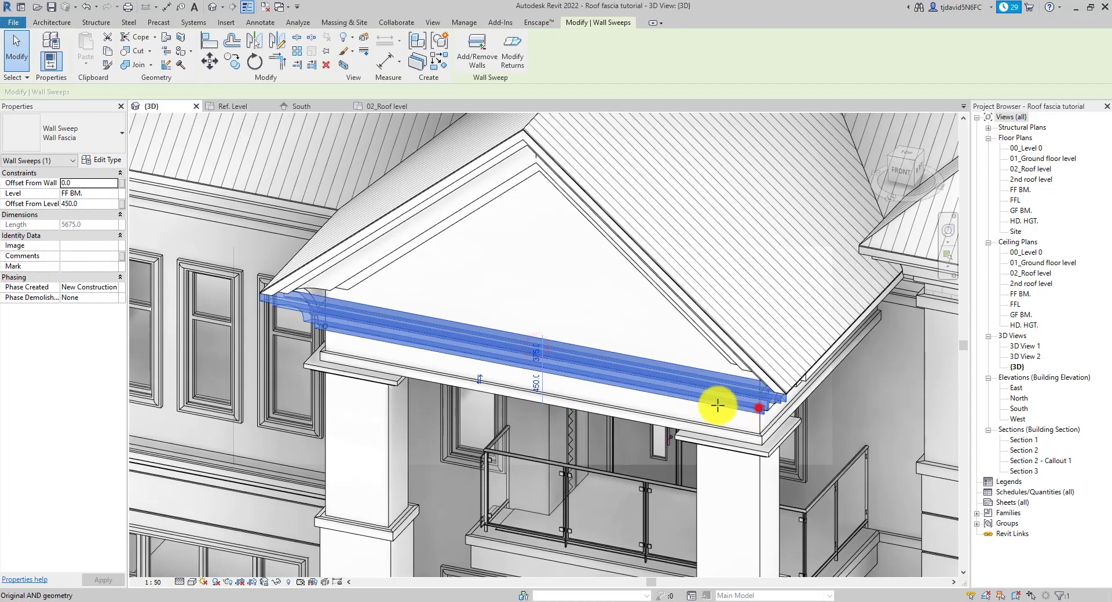
left_click_drag(571, 376, 384, 344)
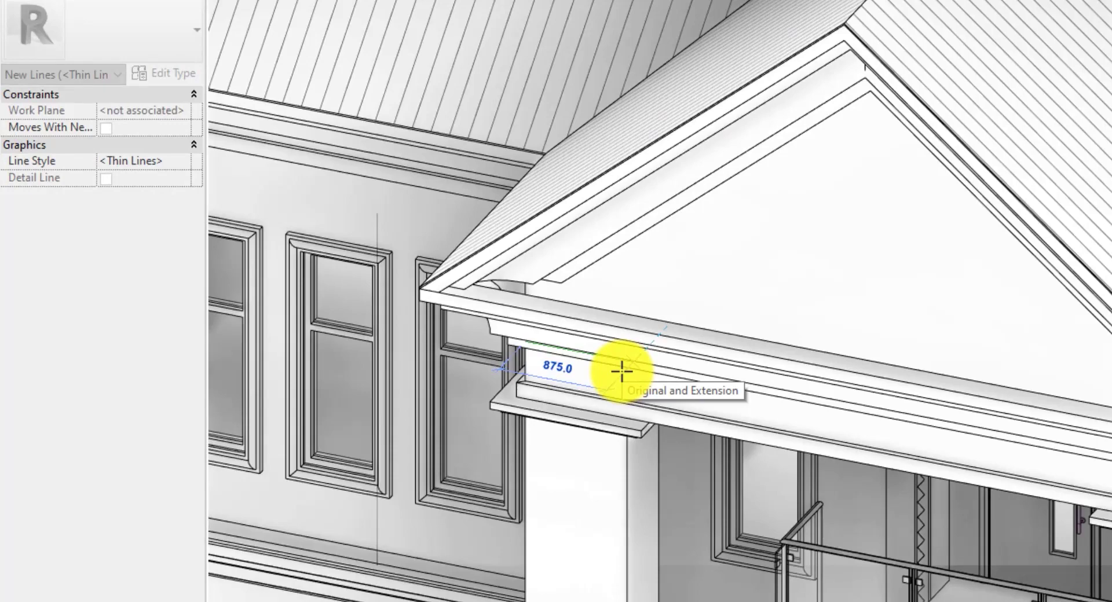
type("6")
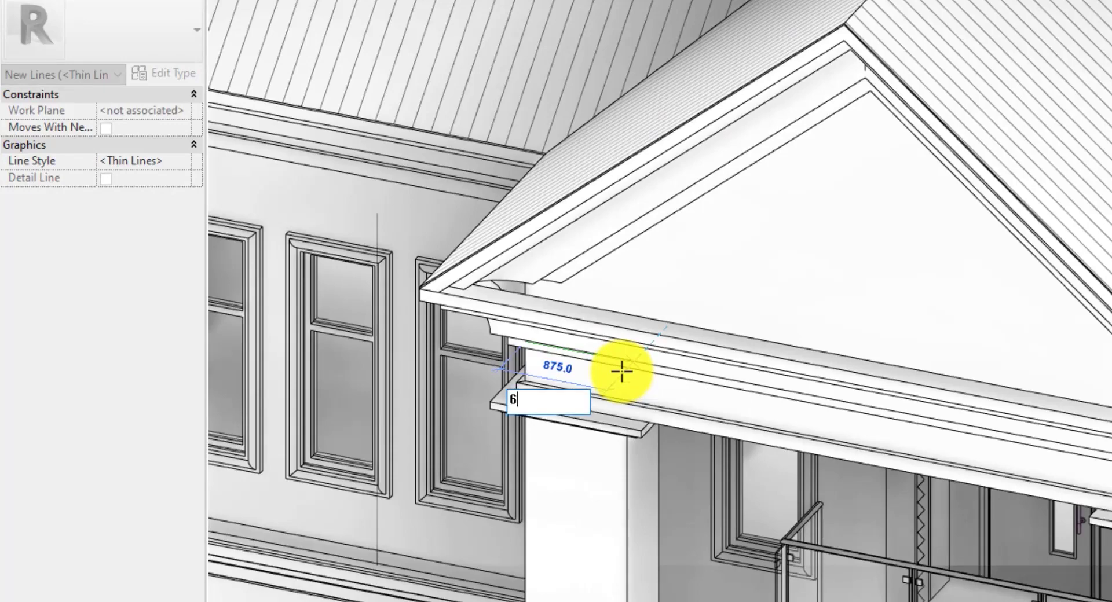
type("00")
key("Return")
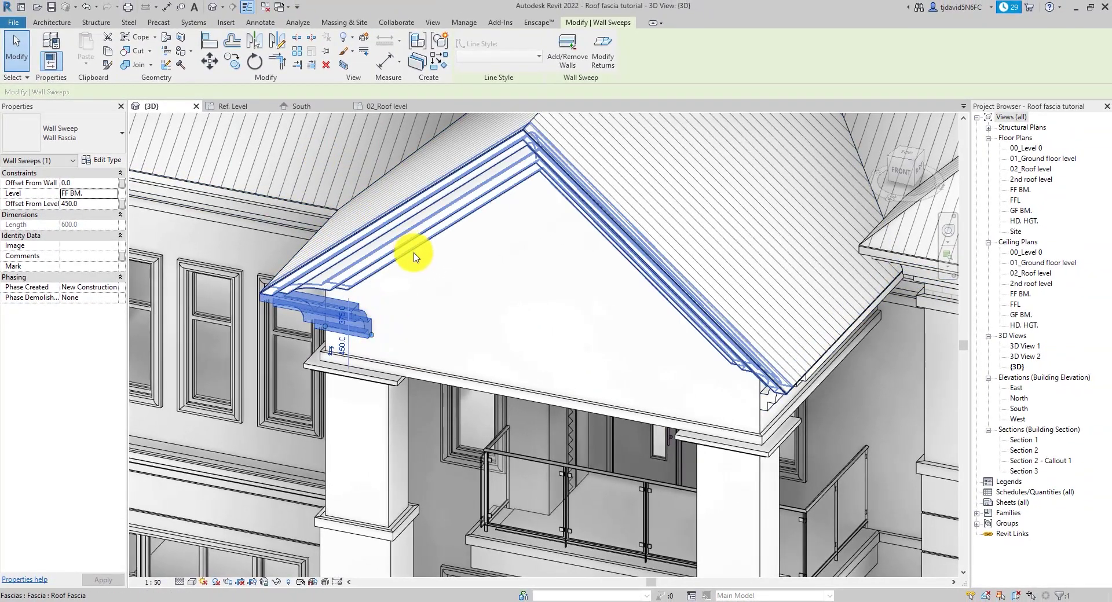
Place a second Wall Fascia sweep across the front gable wall at the same height as the left return
left_click(442, 62)
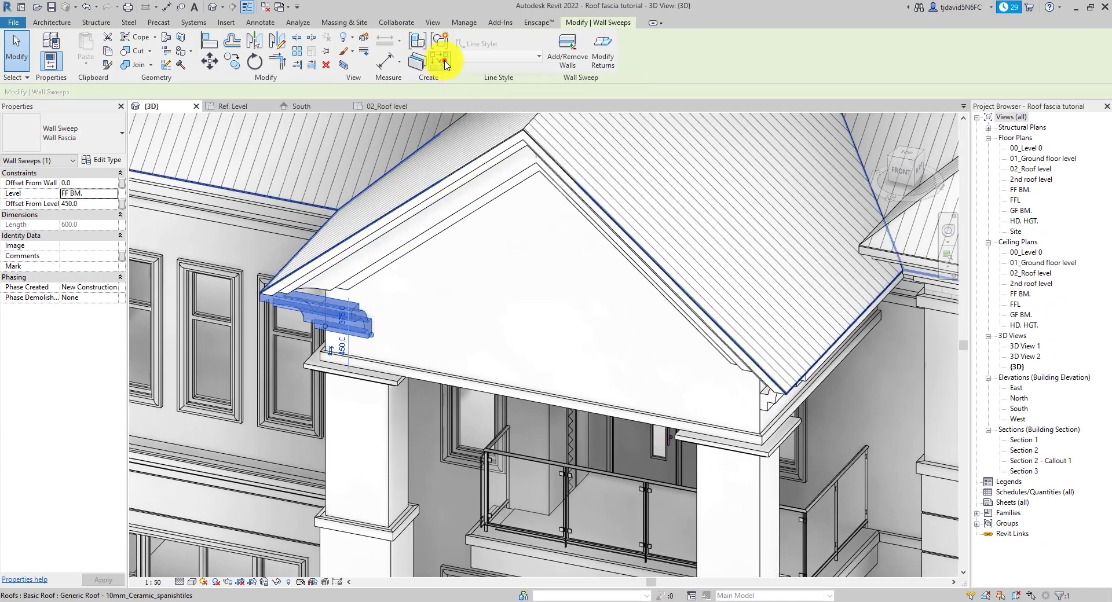
left_click(741, 410)
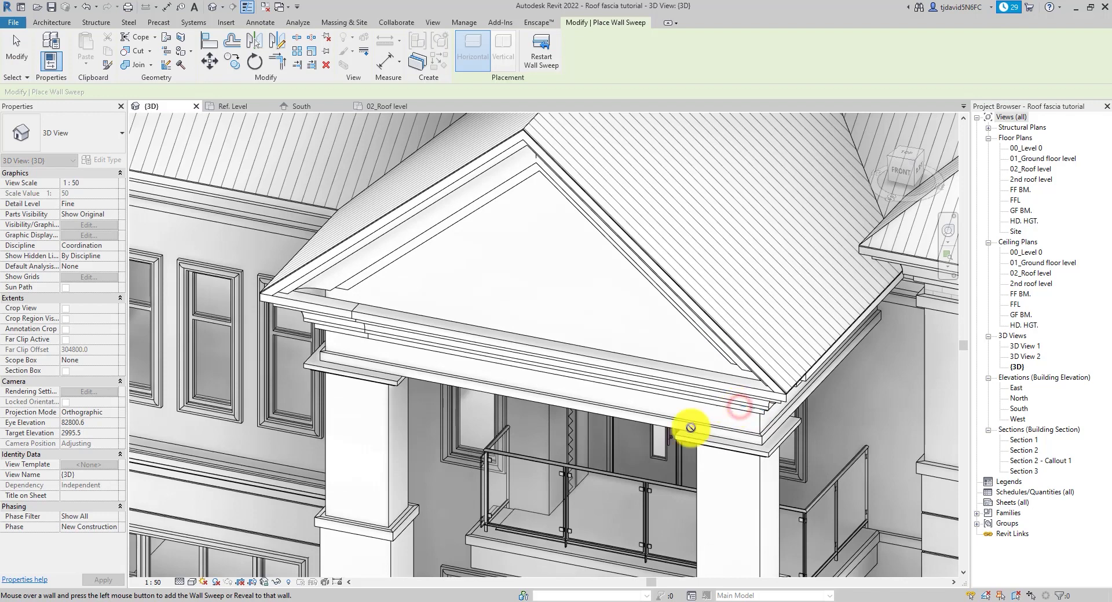
left_click(690, 392)
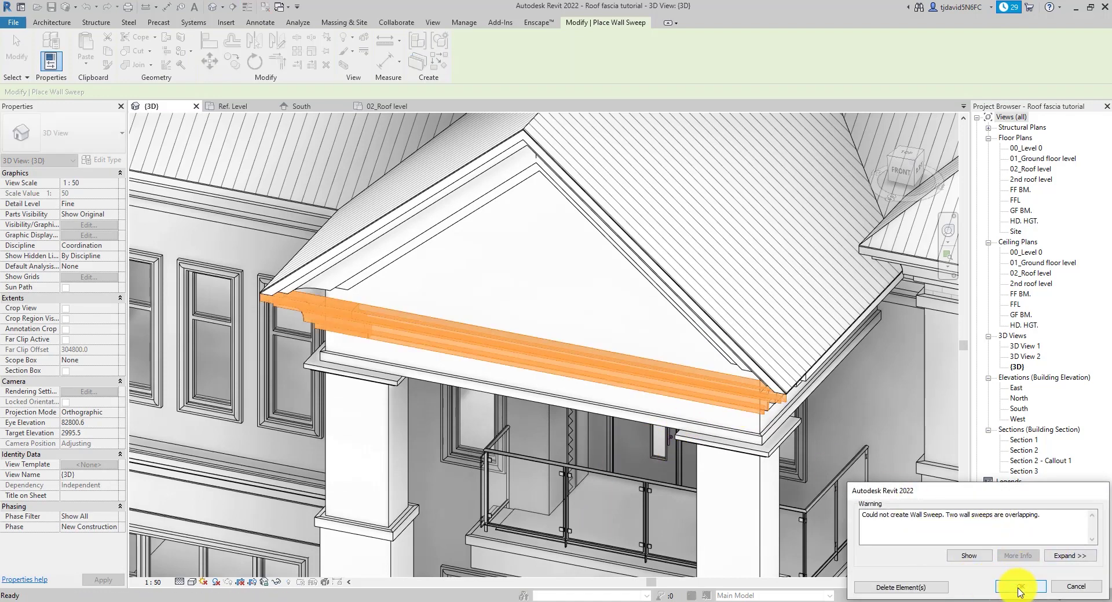
left_click(1017, 589)
Shorten the second gable wall sweep to a 600 mm return at the gable's right corner
left_click(566, 340)
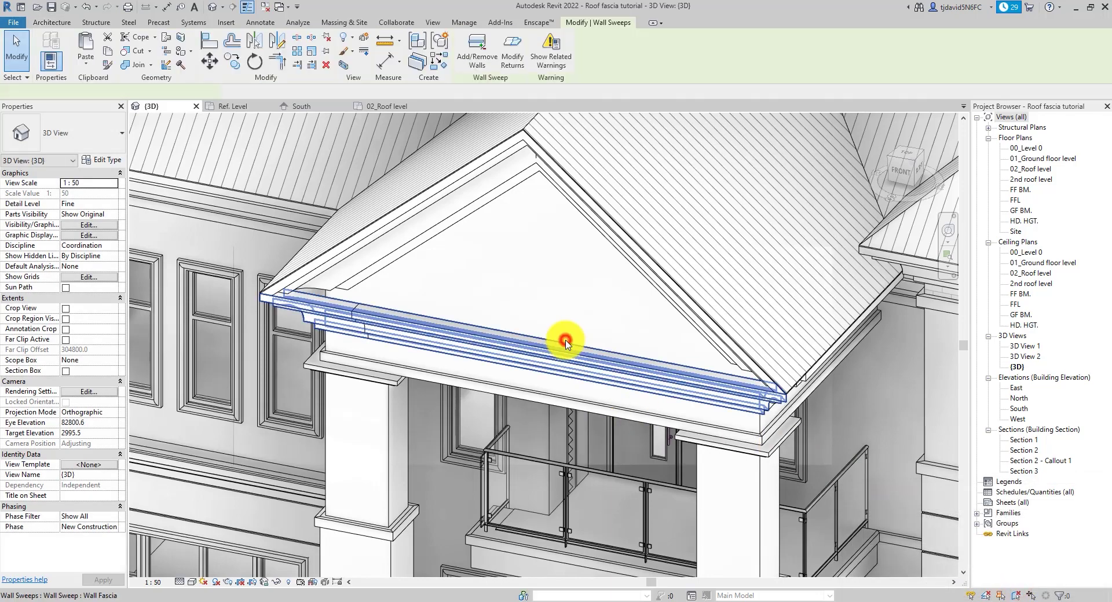
left_click_drag(323, 333, 711, 385)
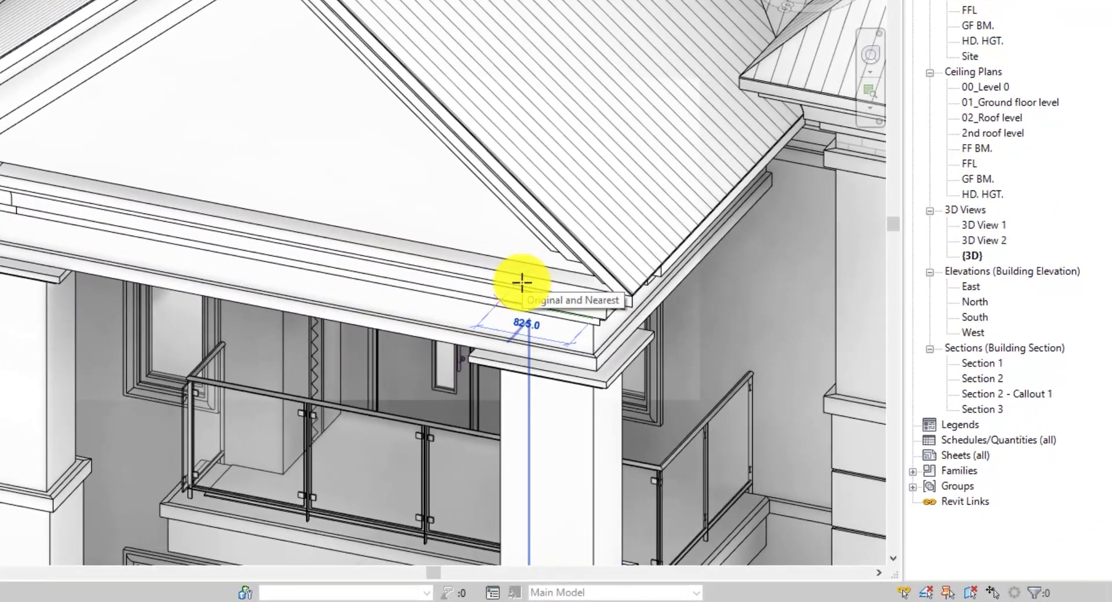
left_click_drag(522, 283, 526, 290)
type("6")
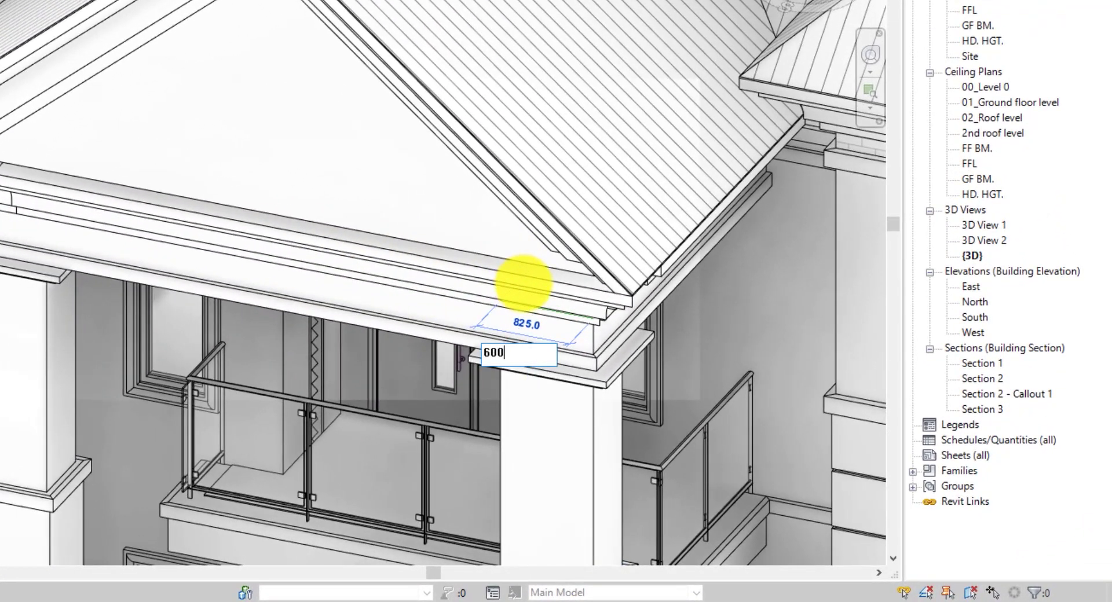
type("00")
key("Return")
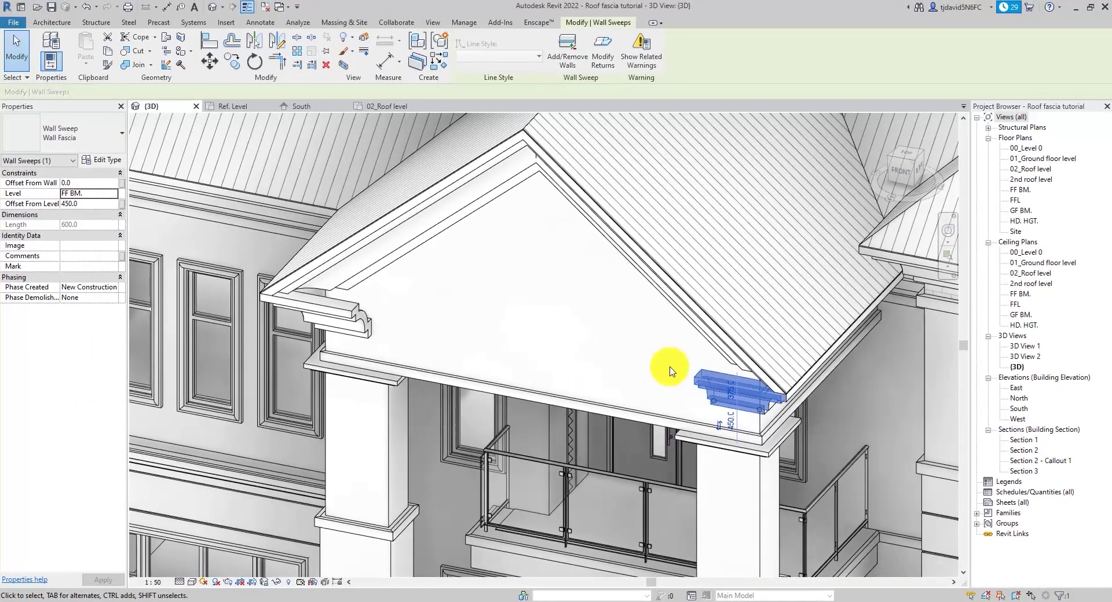
In the Fascia_wall profile, draw a line from the top ledge's inner corner to the vertical reference plane, then 25 mm down
scroll(592, 351, "up", 2)
scroll(343, 302, "down", 1)
scroll(390, 286, "up", 5)
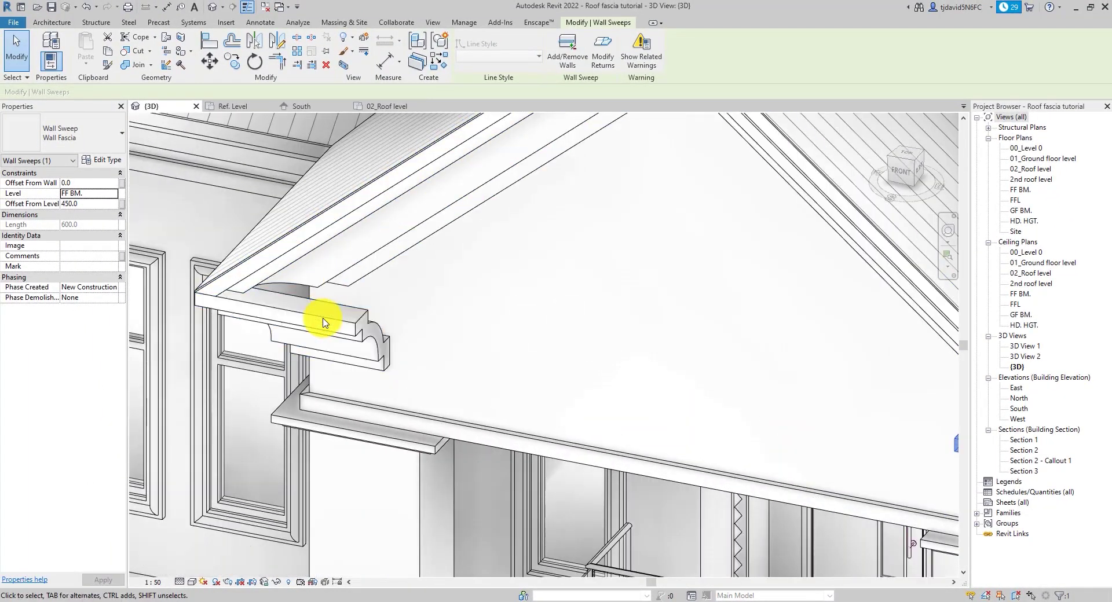
left_click(323, 288)
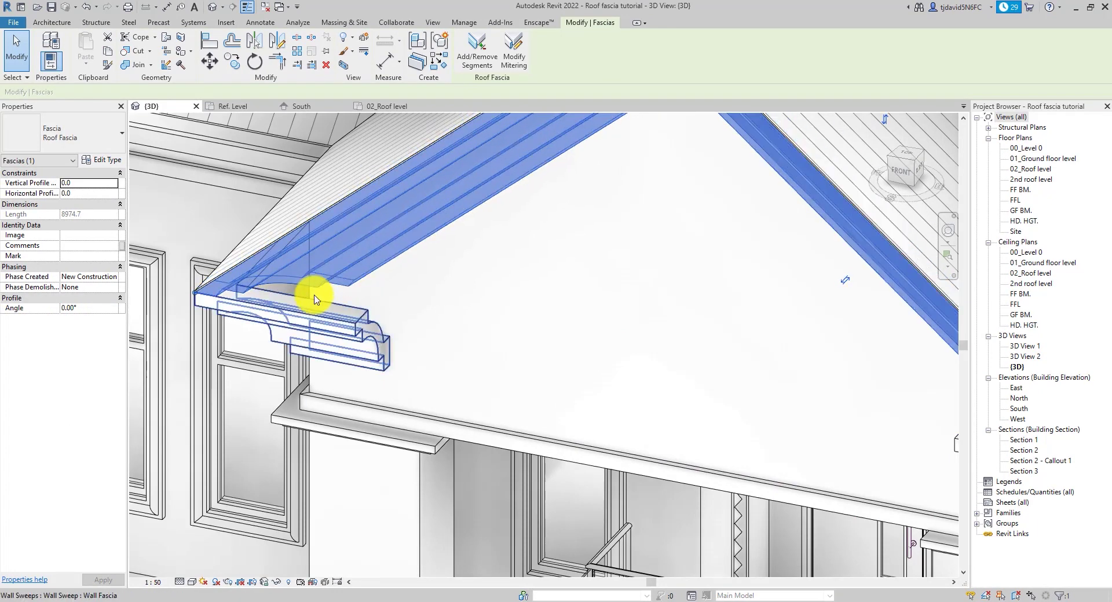
middle_click_drag(293, 280, 285, 311, "shift")
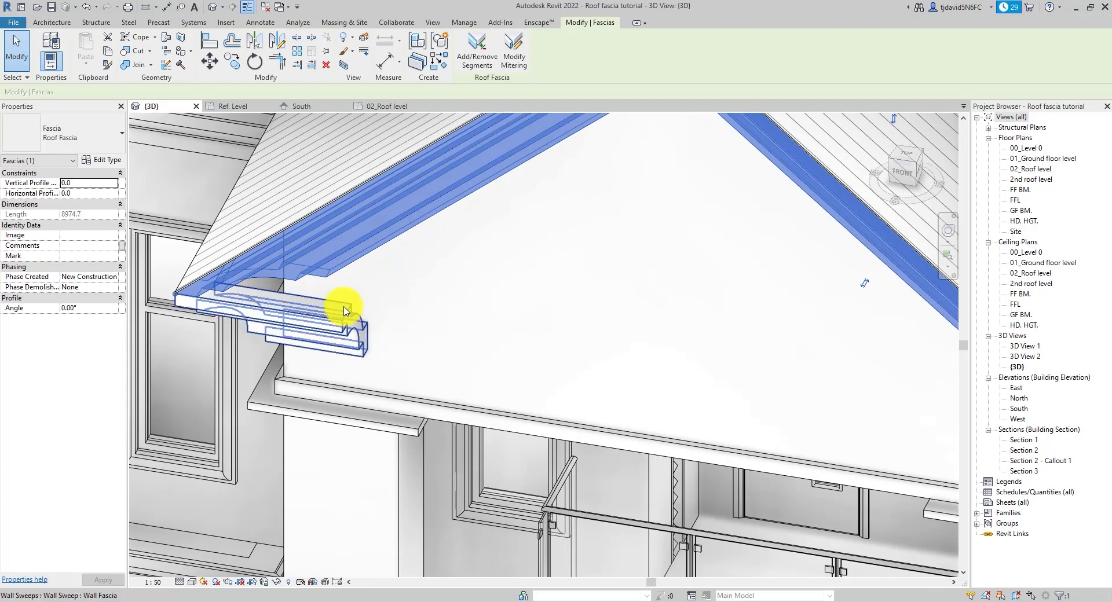
left_click(242, 108)
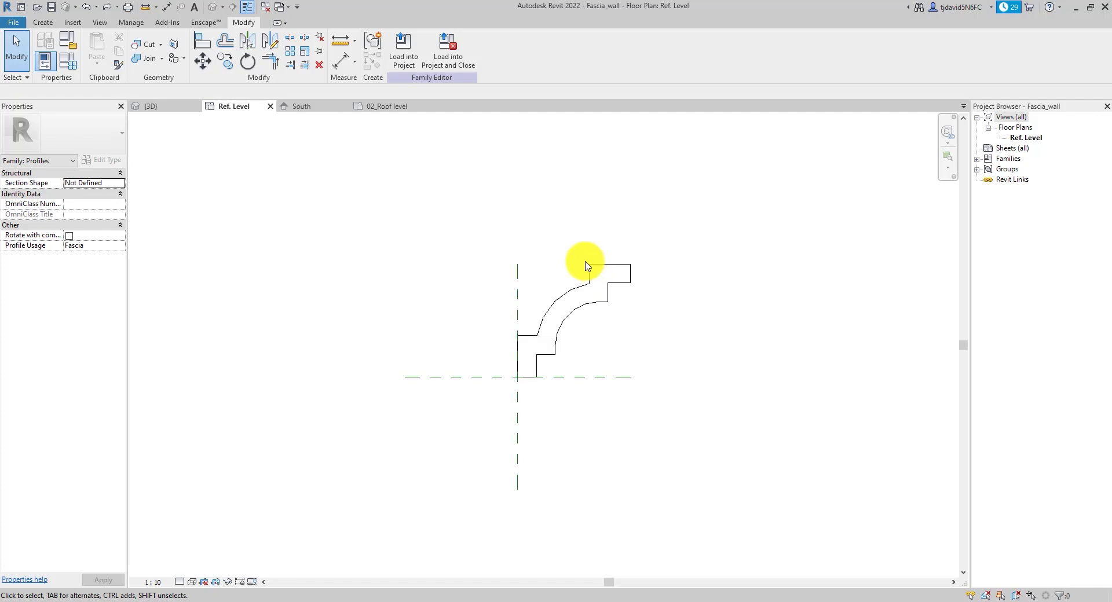
left_click(43, 22)
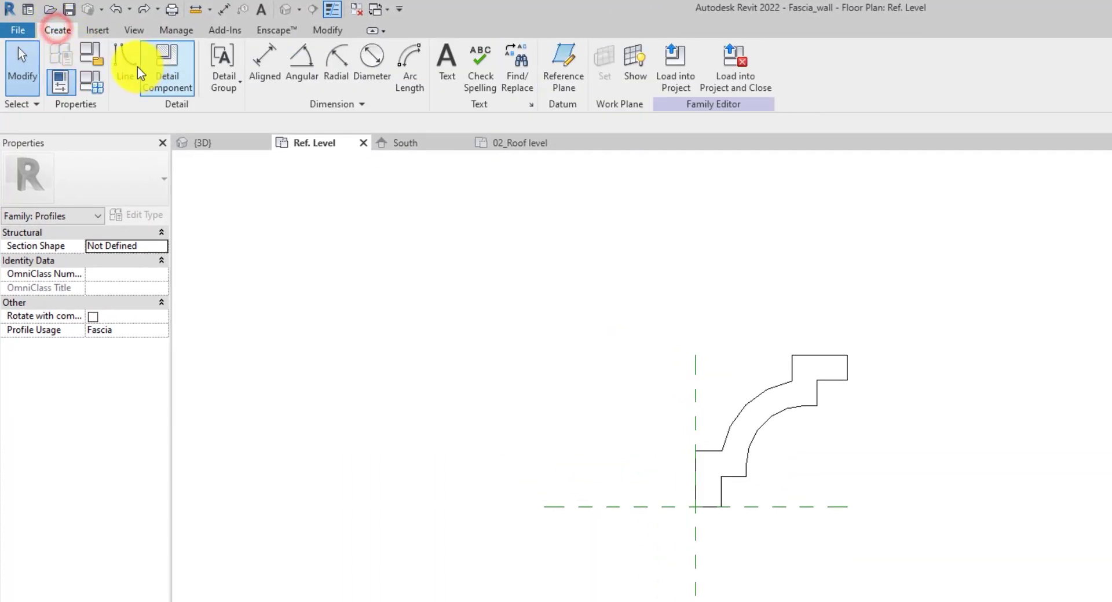
left_click(138, 69)
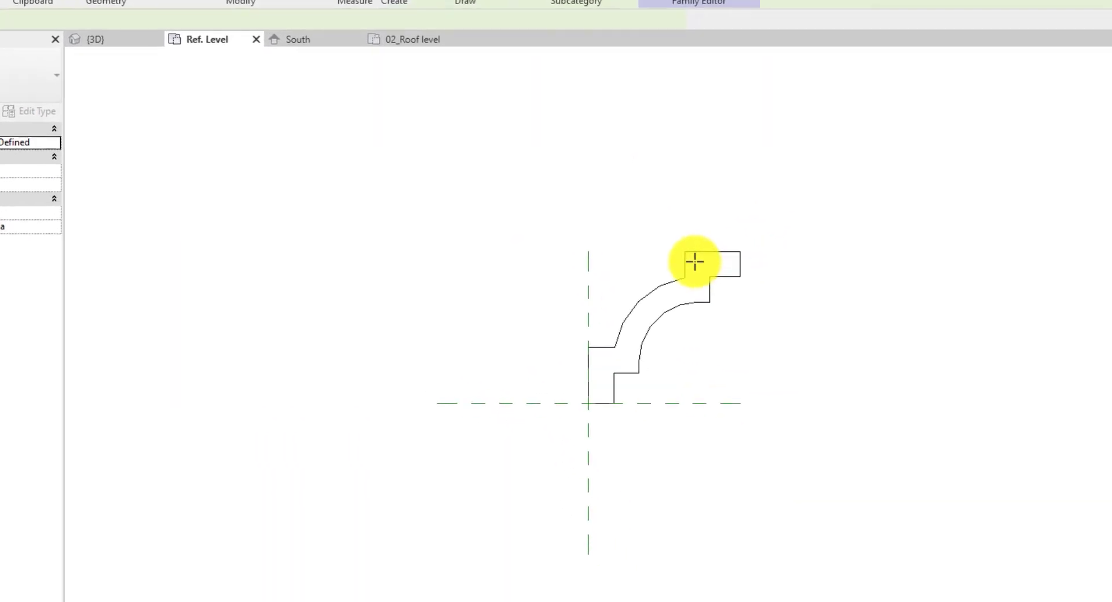
left_click(791, 356)
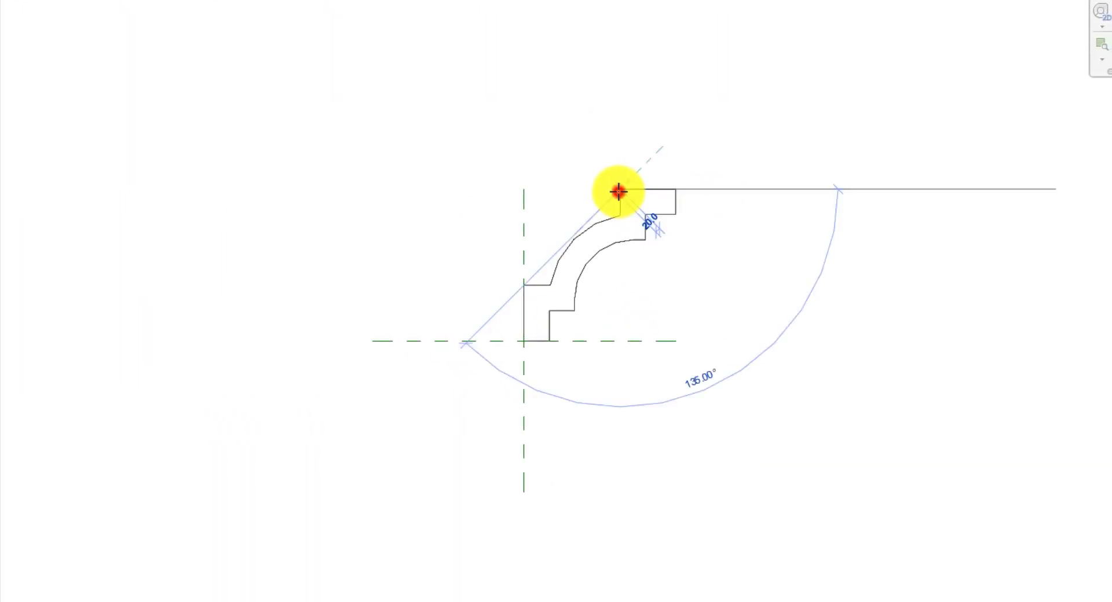
left_click(523, 189)
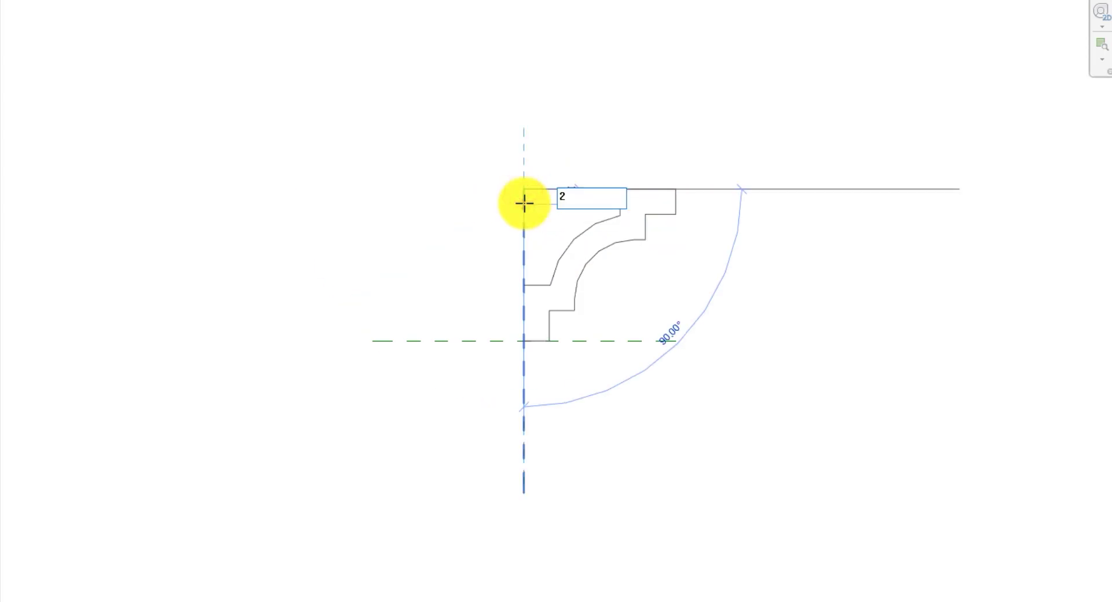
type("25")
key("Return")
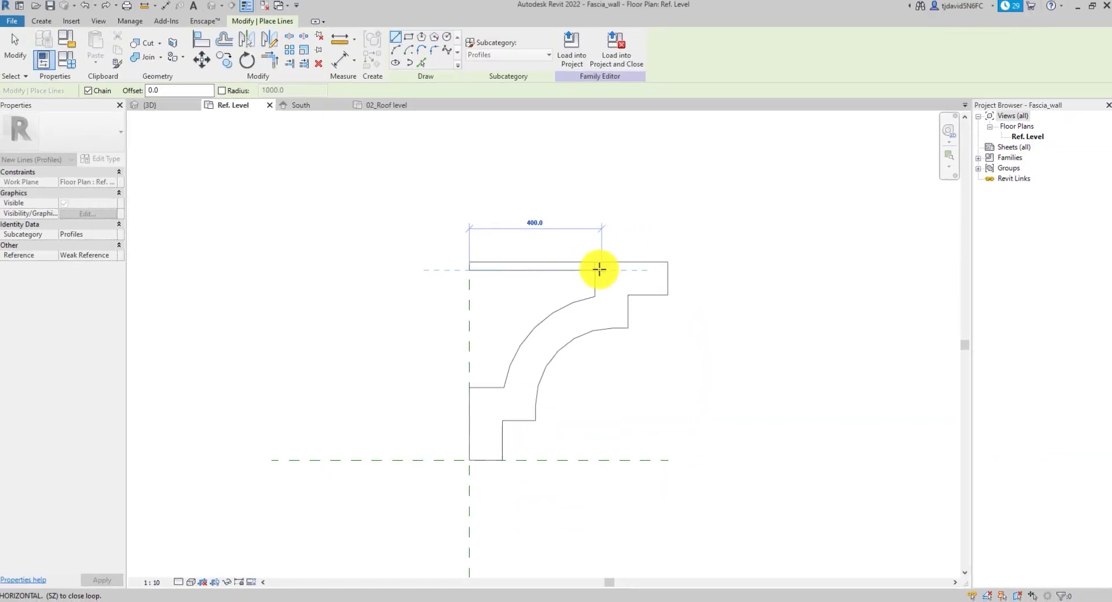
Complete the 25 mm top strip with a horizontal line to the ledge's inner vertical edge and trim the two into a clean corner
scroll(599, 270, "up", 3)
left_click(590, 274)
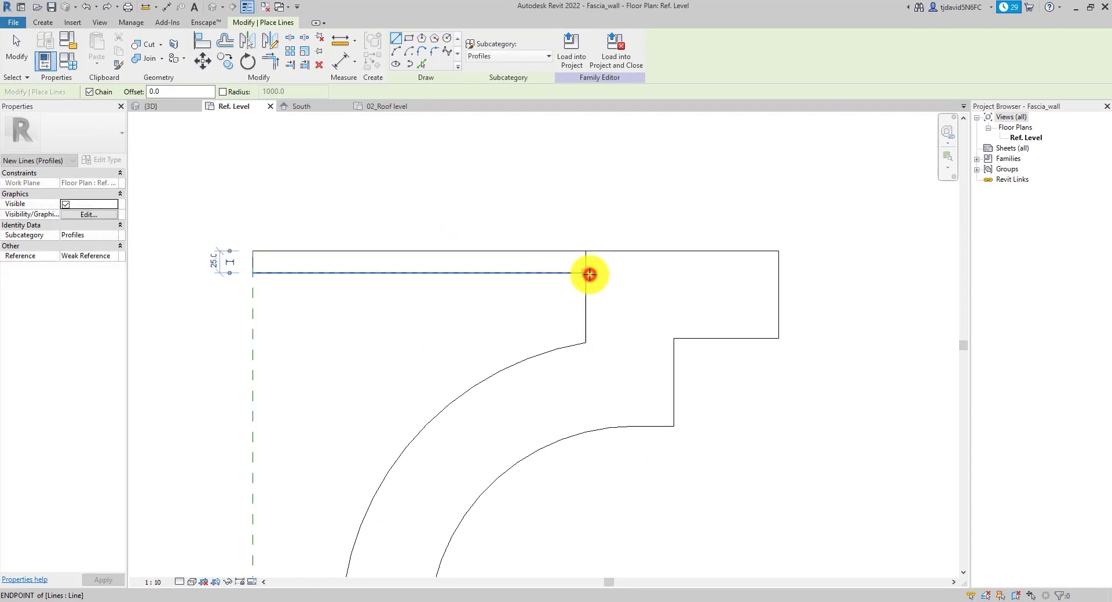
left_click(270, 60)
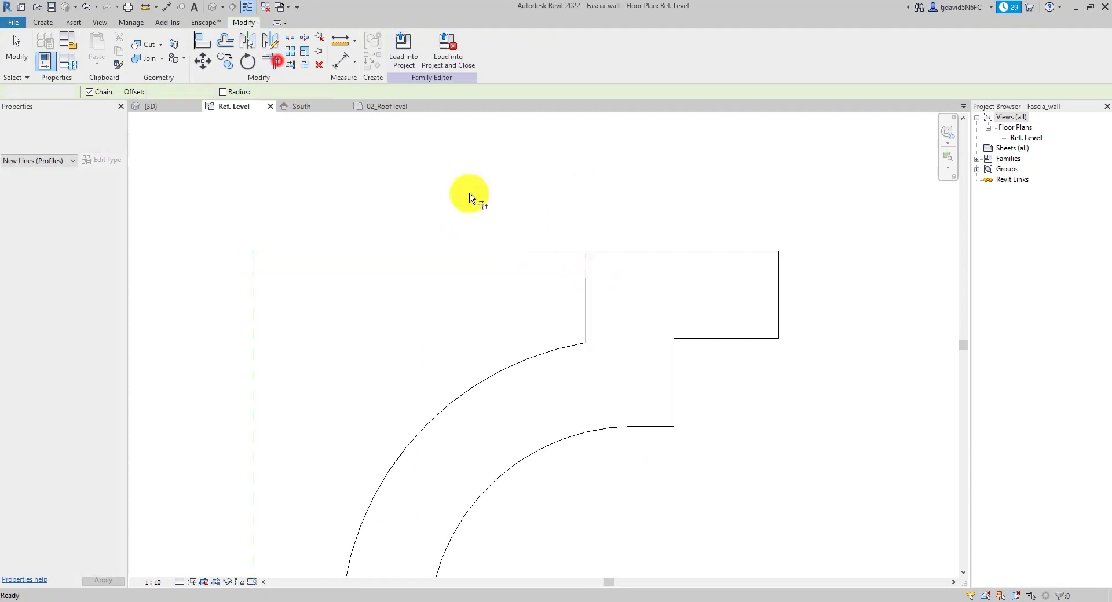
left_click(557, 274)
left_click(592, 294)
scroll(529, 244, "down", 5)
scroll(529, 246, "up", 1)
key("Escape")
key("Escape")
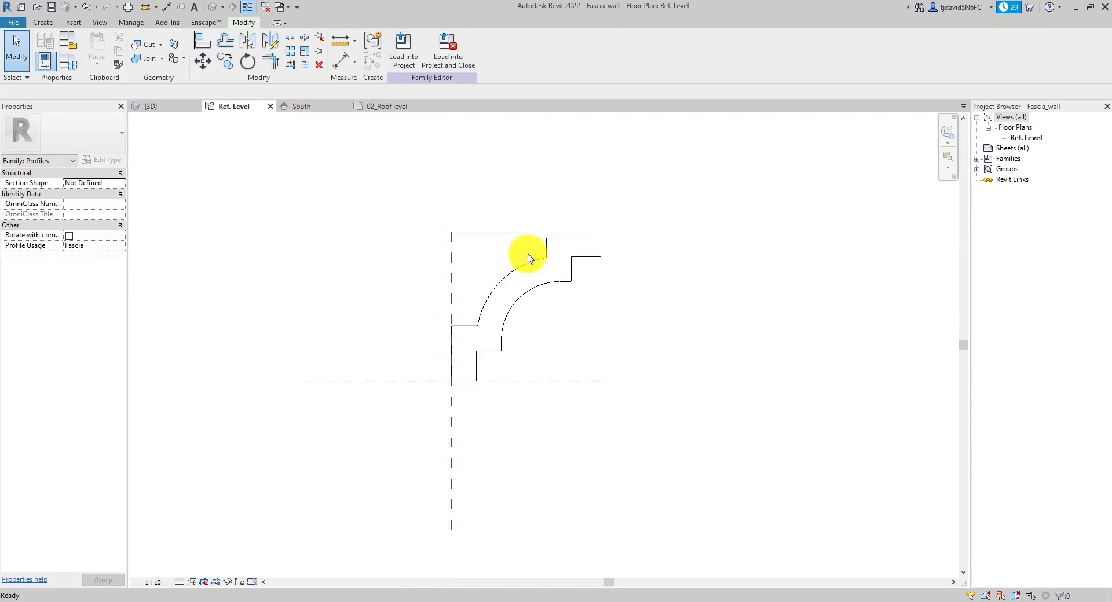
Set the profile family's Profile Usage to Wall Sweep
scroll(549, 220, "up", 5)
scroll(561, 250, "down", 3)
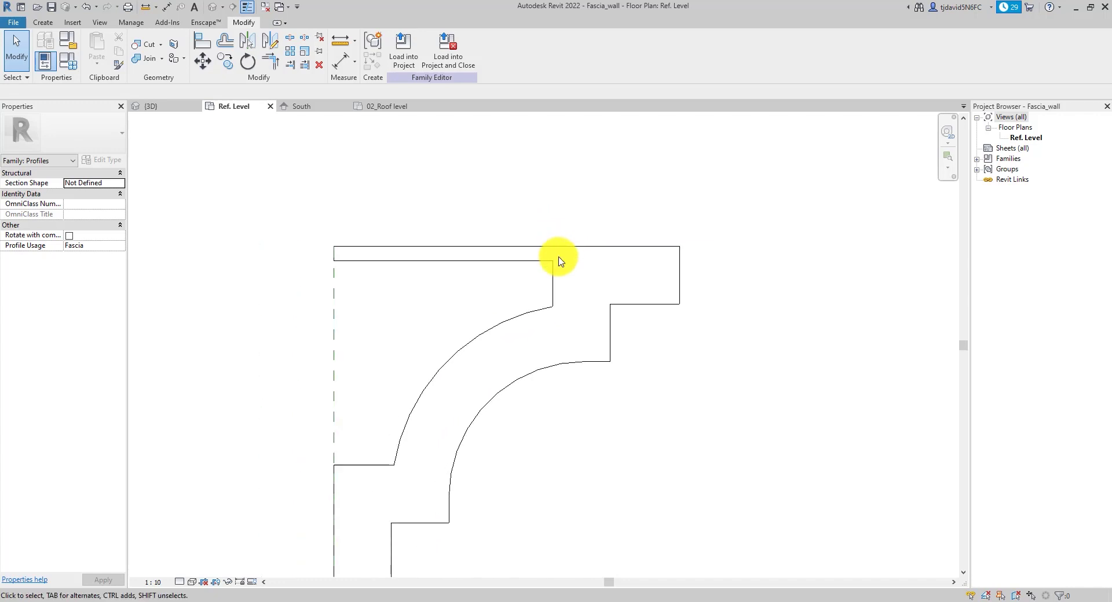
scroll(559, 261, "down", 3)
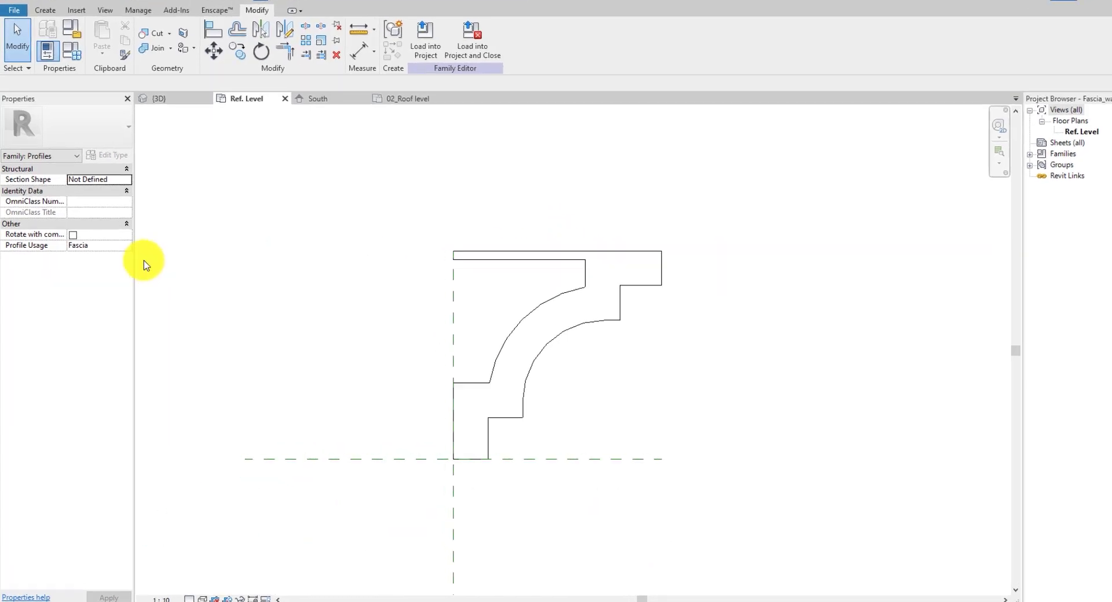
left_click(184, 247)
scroll(171, 284, "down", 3)
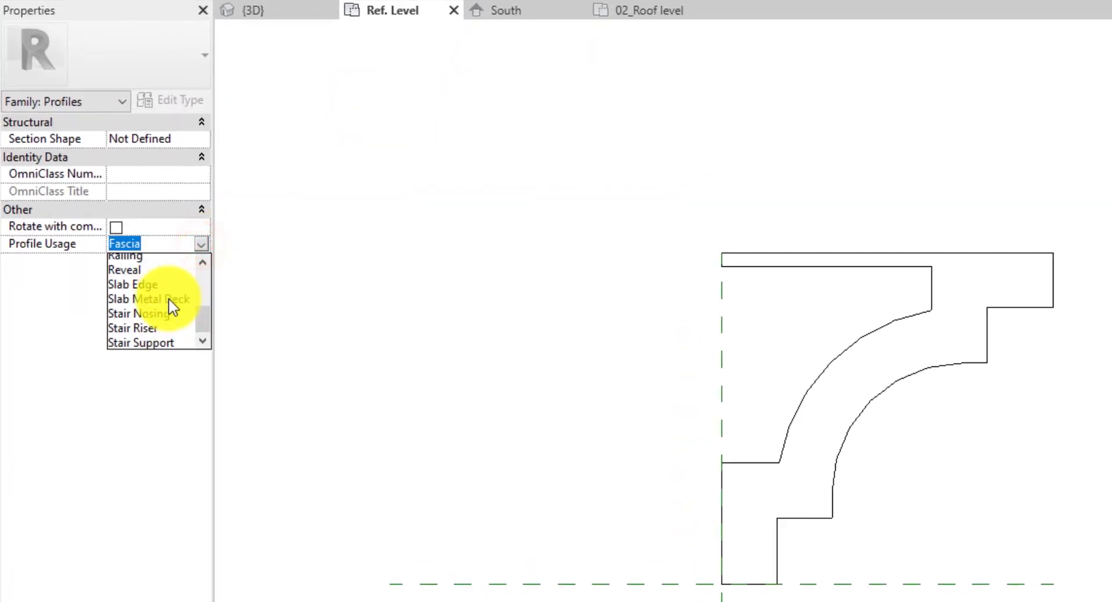
left_click(142, 336)
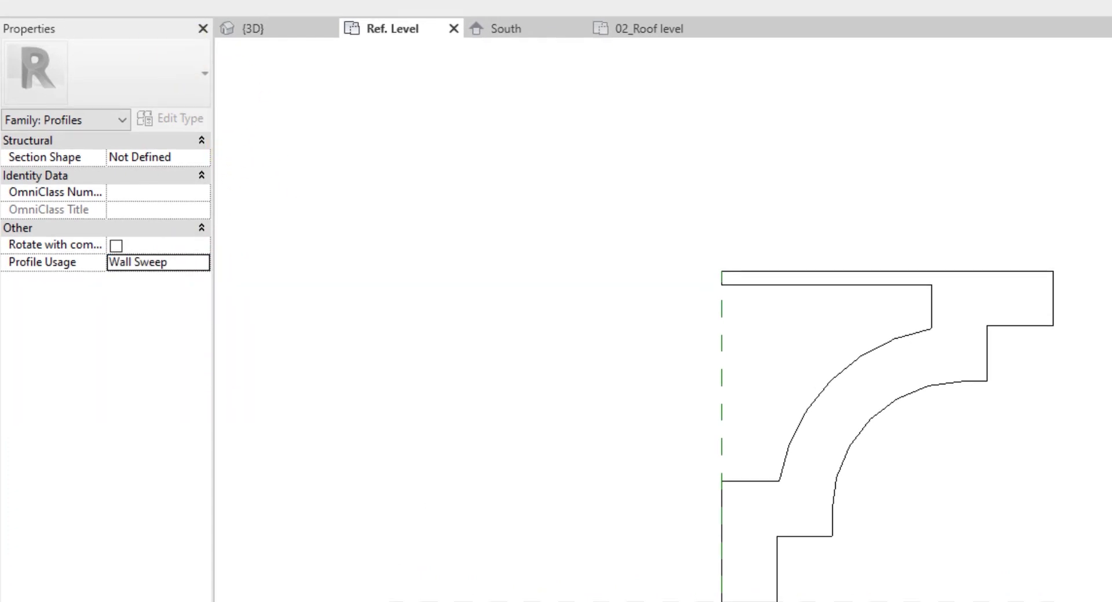
Save the modified profile family as Fascia_wall 2 and load it into the Roof fascia tutorial project
left_click(22, 37)
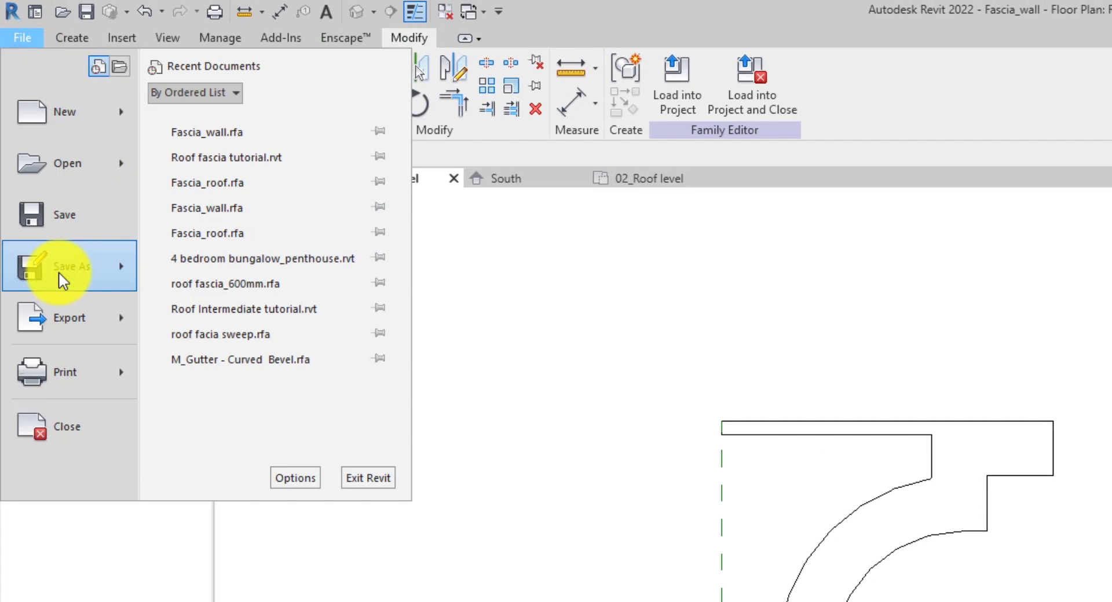
left_click(59, 271)
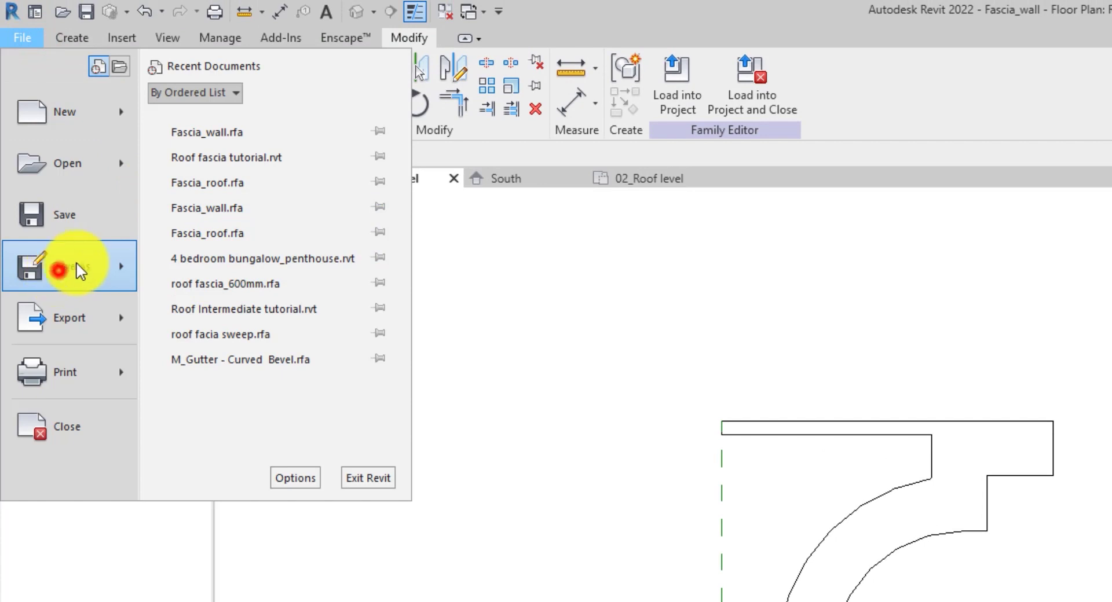
left_click(214, 251)
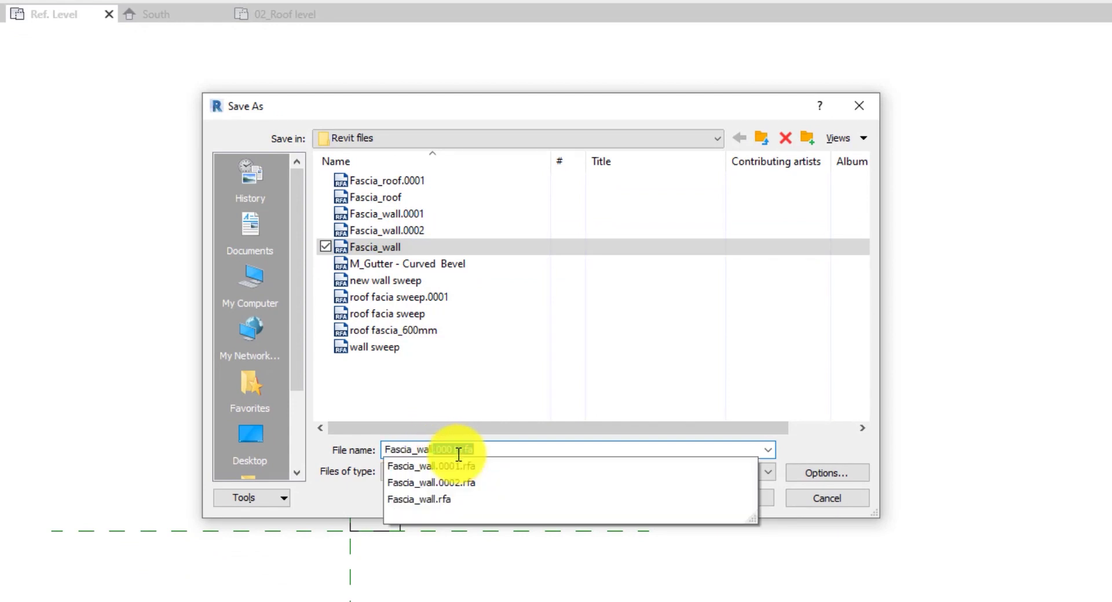
key("Delete")
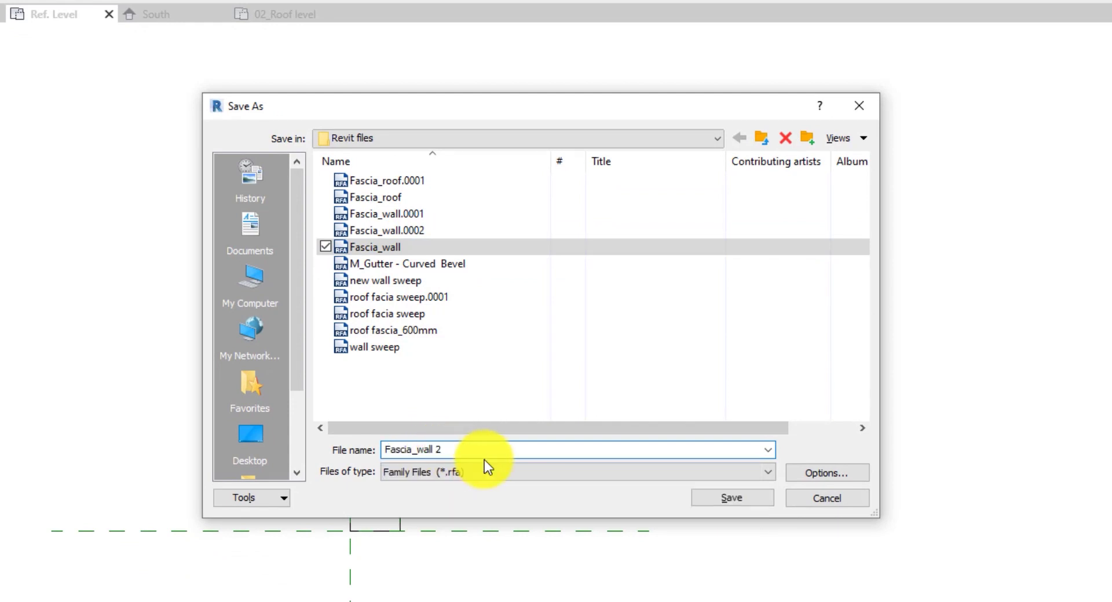
left_click(734, 500)
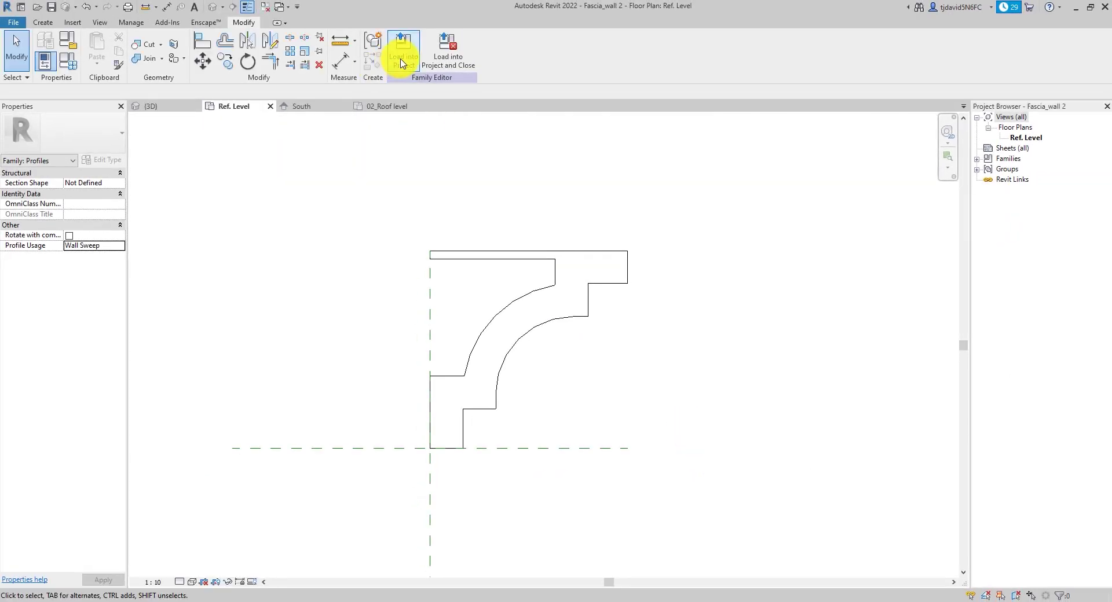
left_click(402, 63)
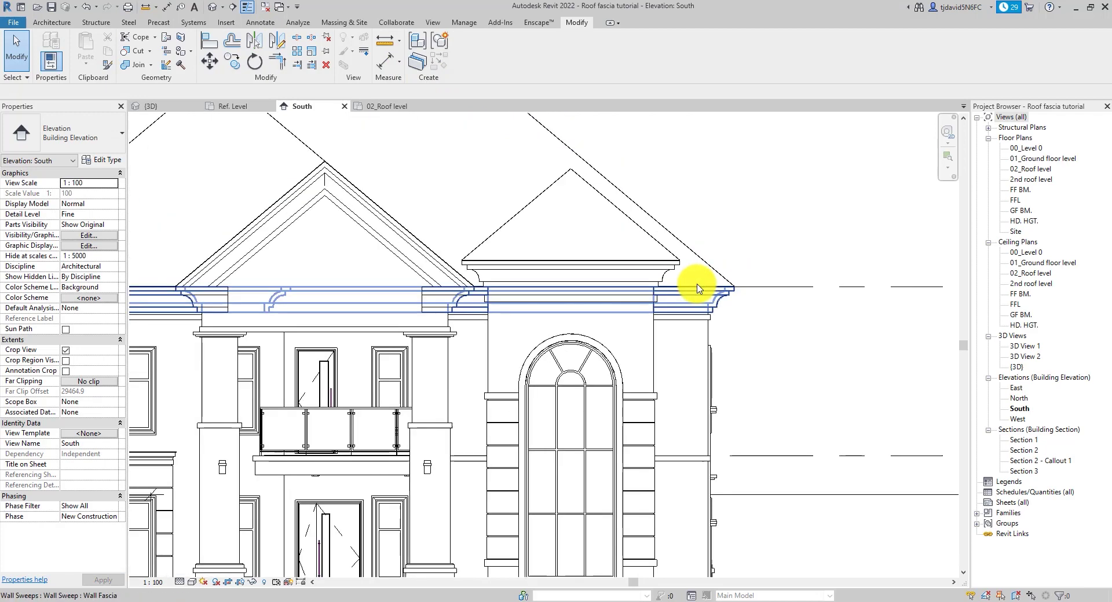
In the 3D view, select both short wall sweeps on the gable and duplicate their type as Wall Fascia_new
left_click(212, 7)
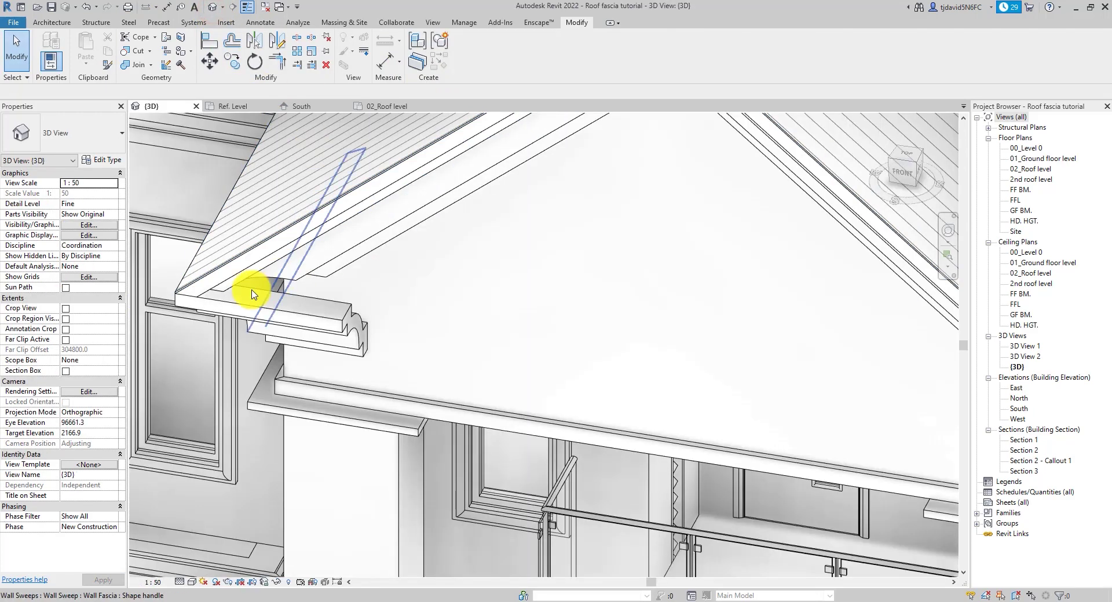
scroll(252, 294, "down", 5)
left_click(284, 305)
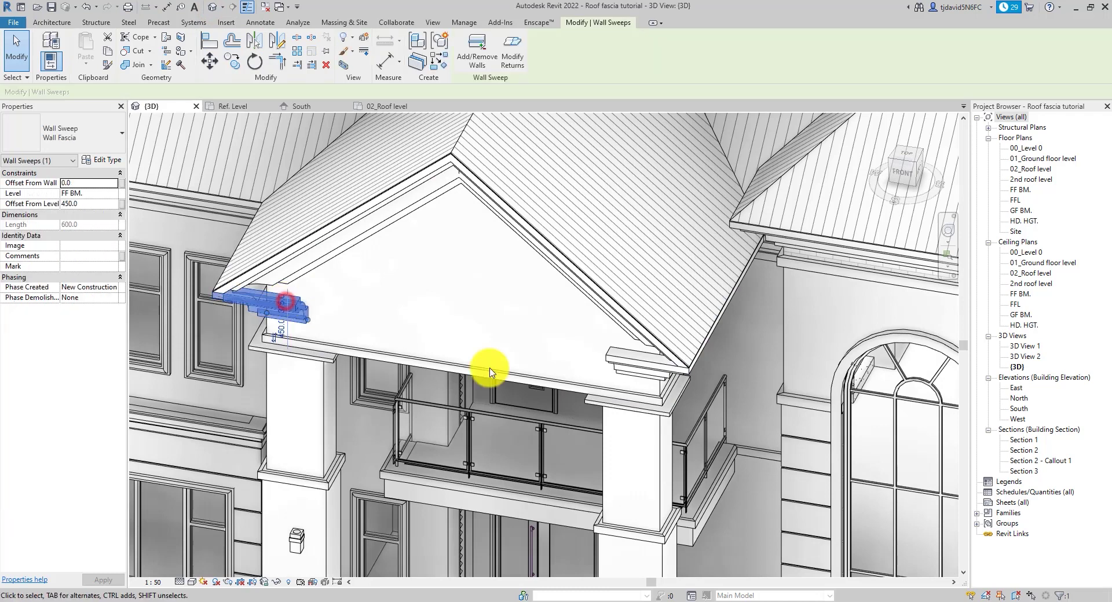
left_click(617, 356, "ctrl")
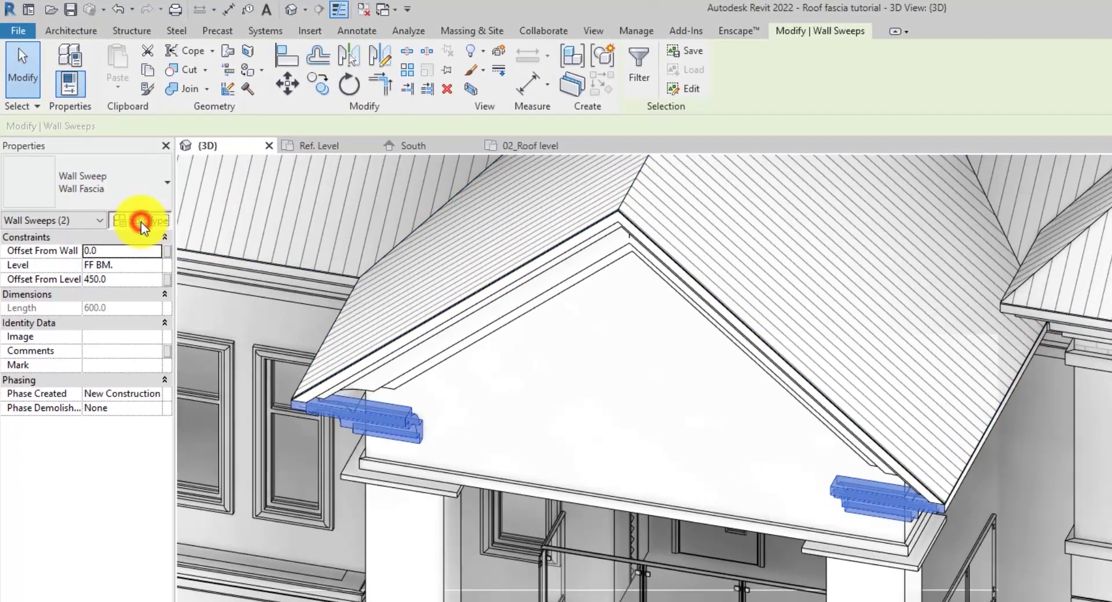
left_click(103, 162)
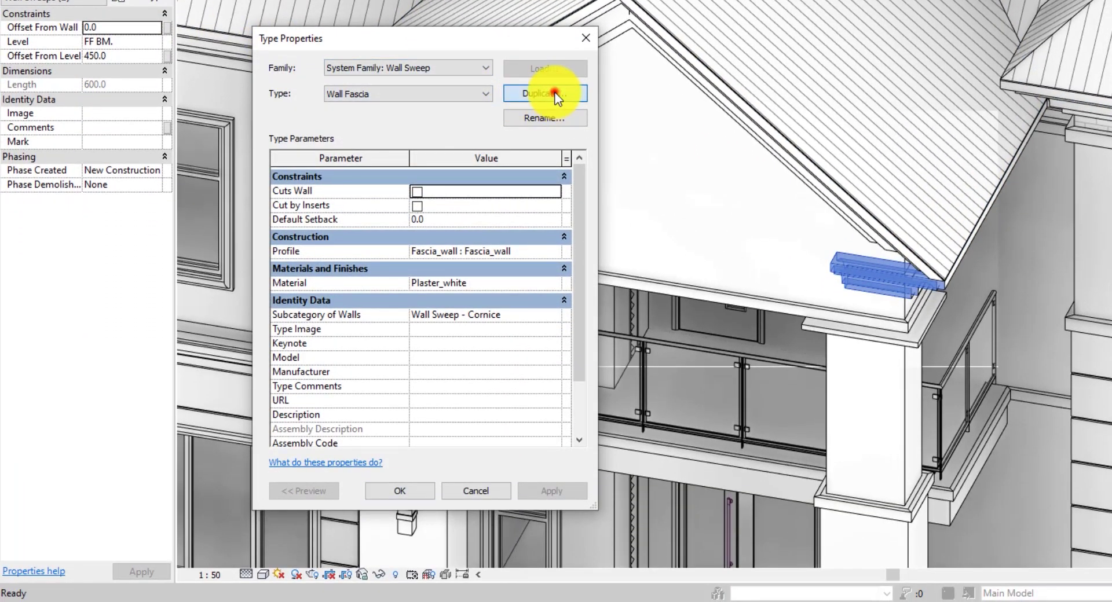
left_click(555, 94)
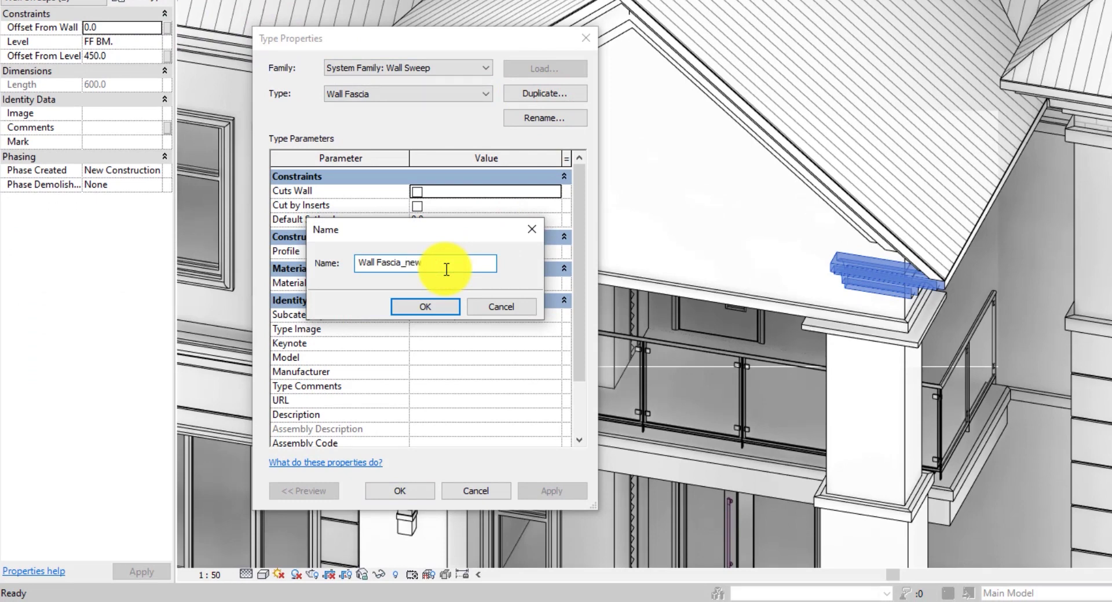
key("Return")
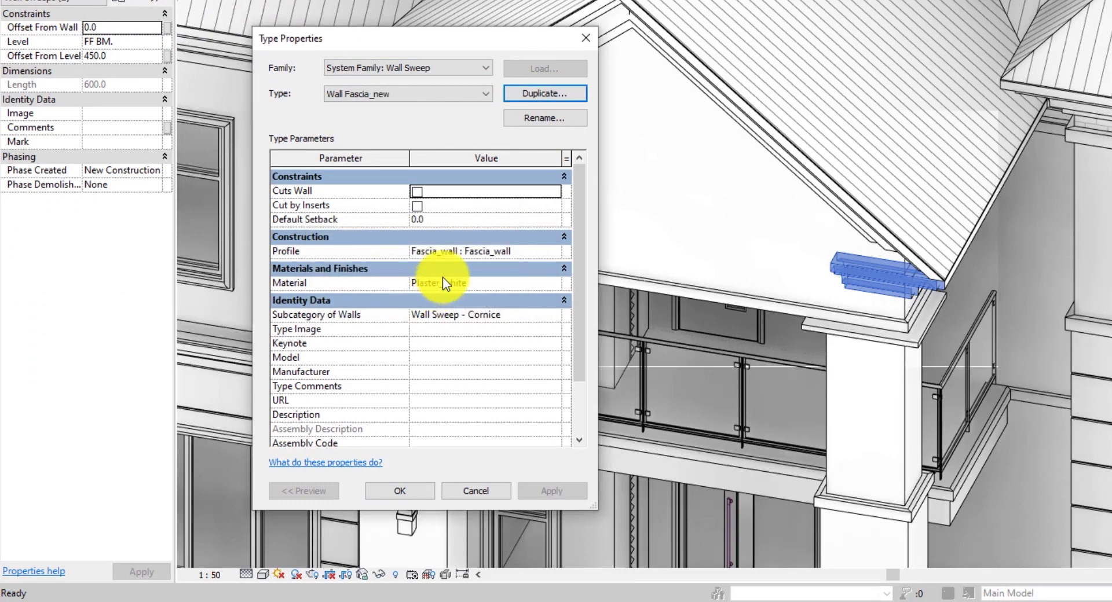
Set the Wall Fascia_new type's profile to Fascia_wall 2 : Fascia_wall 2 and apply it to both gable sweeps
left_click(553, 254)
left_click(554, 251)
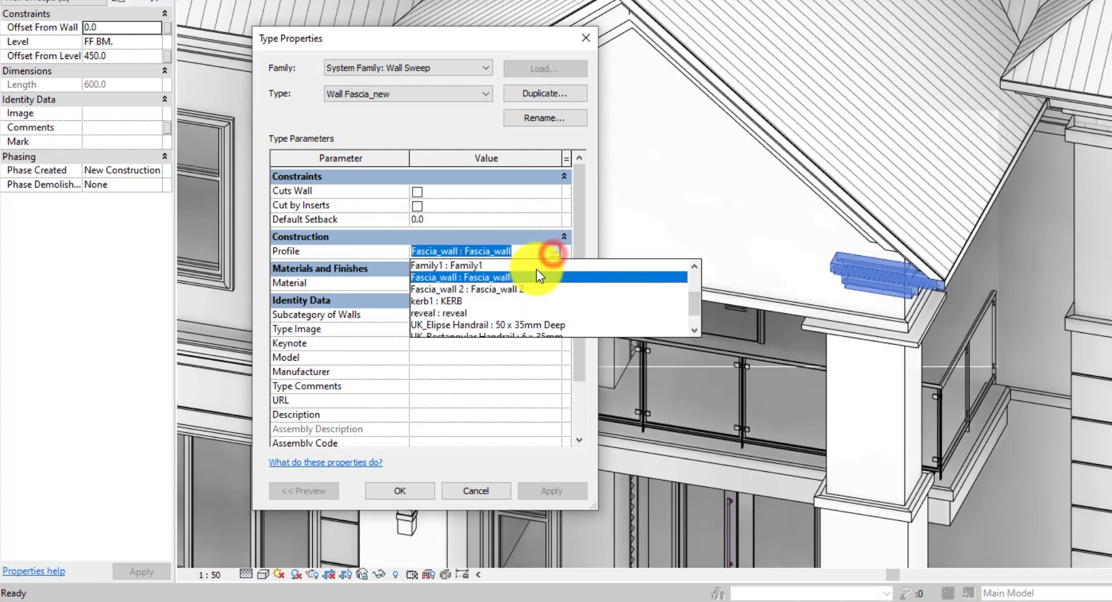
left_click(506, 289)
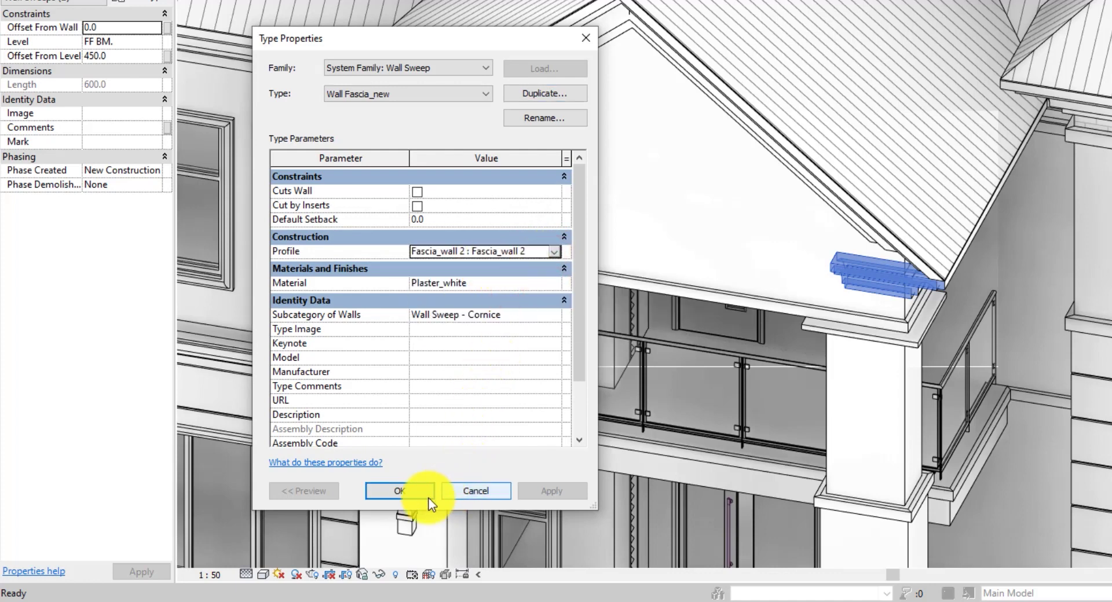
left_click(408, 492)
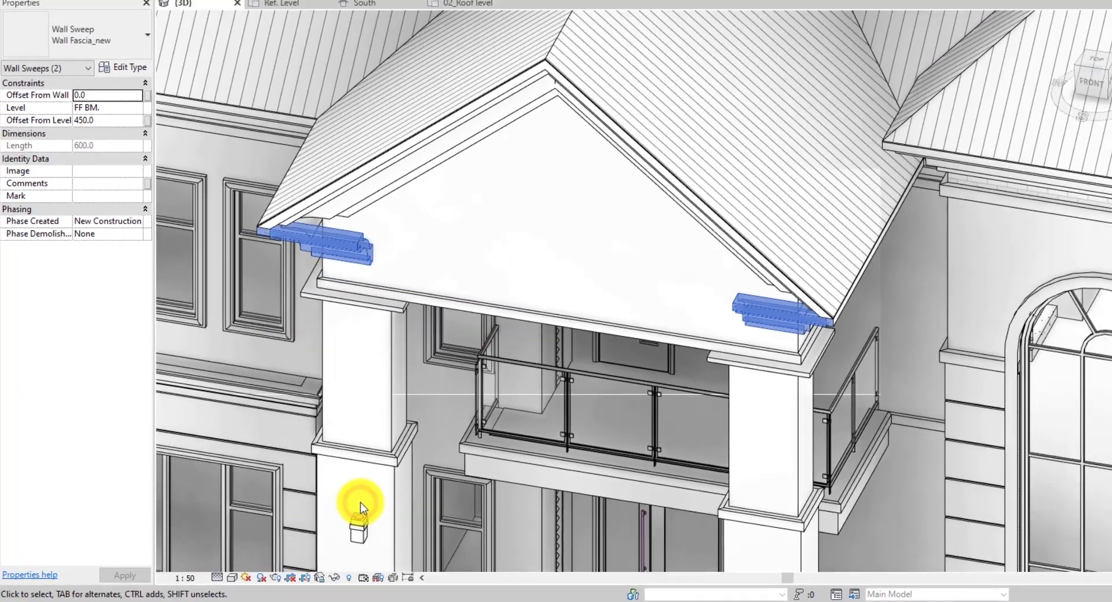
Examine the closed tops and exposed ends of both gable wall sweeps from the front
scroll(231, 316, "up", 5)
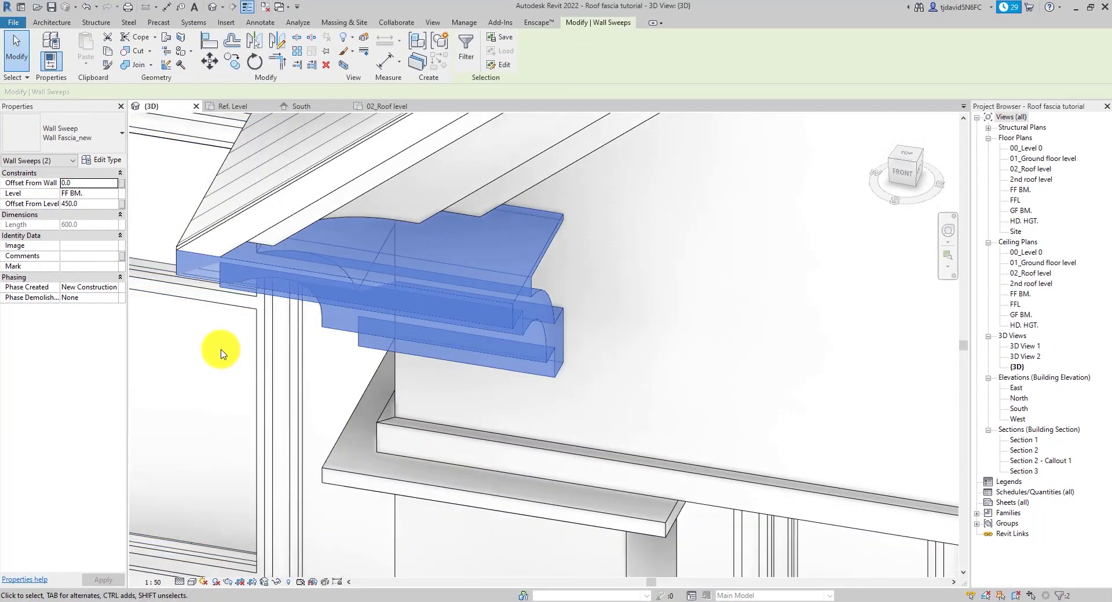
scroll(221, 350, "down", 1)
scroll(256, 355, "down", 3)
scroll(873, 179, "down", 2)
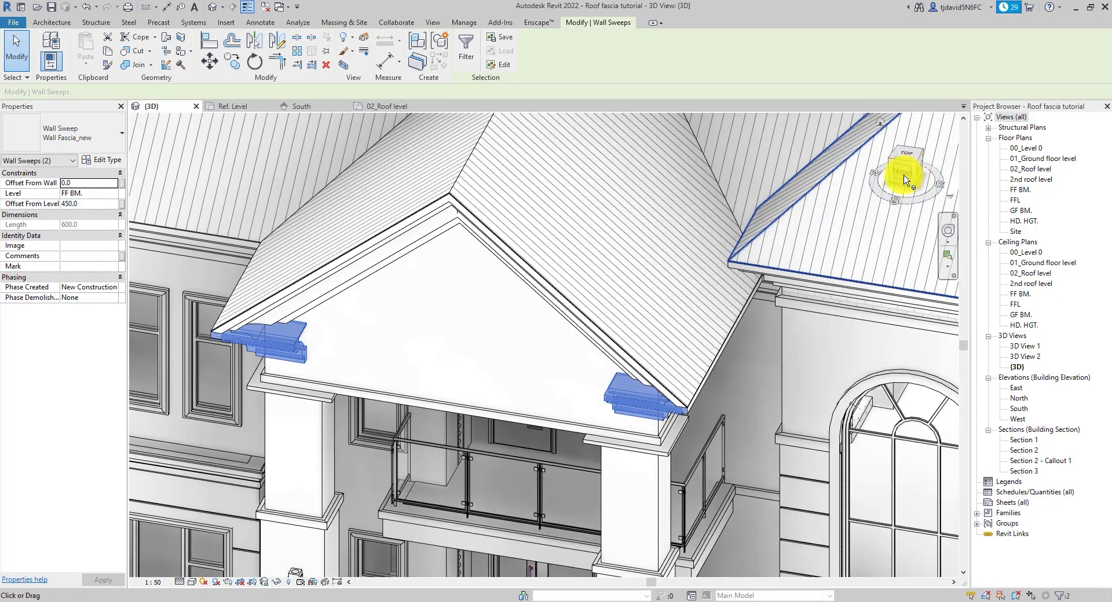
left_click(905, 173)
scroll(308, 417, "up", 6)
key("Escape")
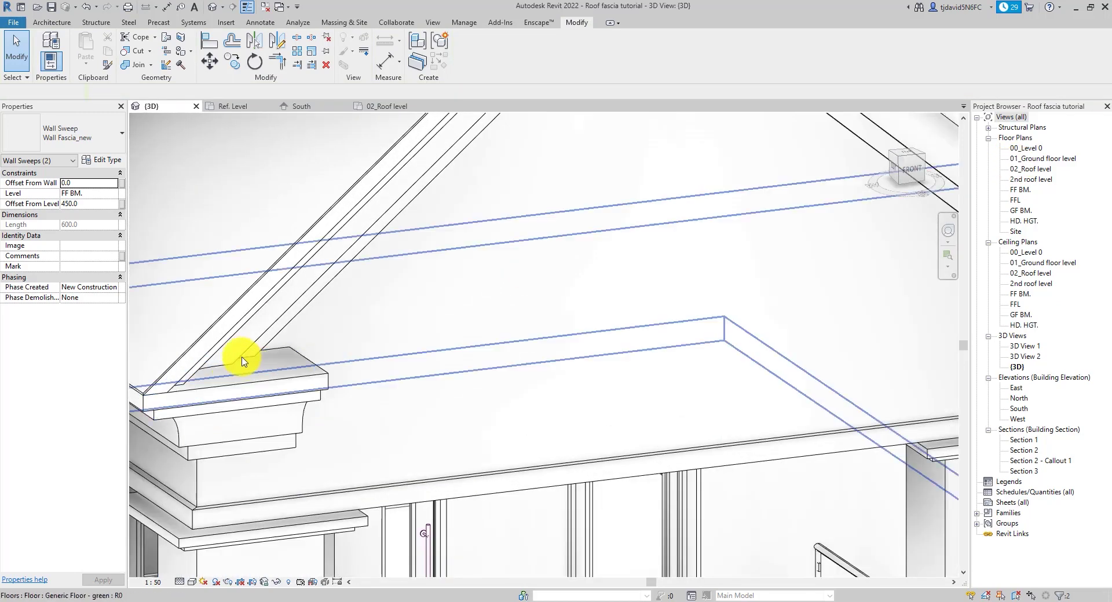
scroll(771, 324, "down", 5)
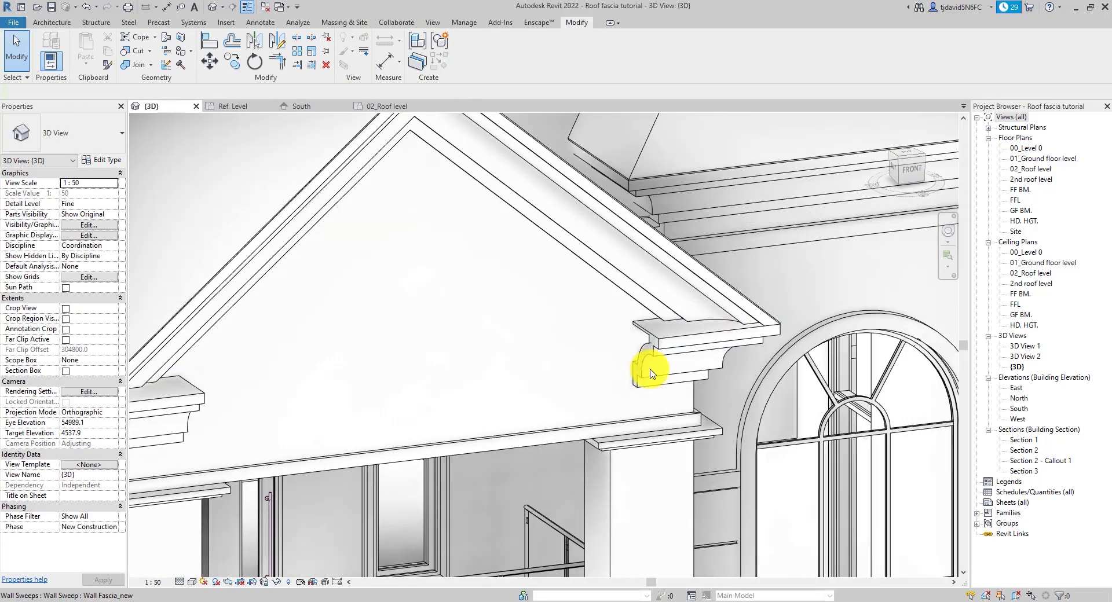
scroll(809, 336, "up", 4)
scroll(773, 349, "down", 3)
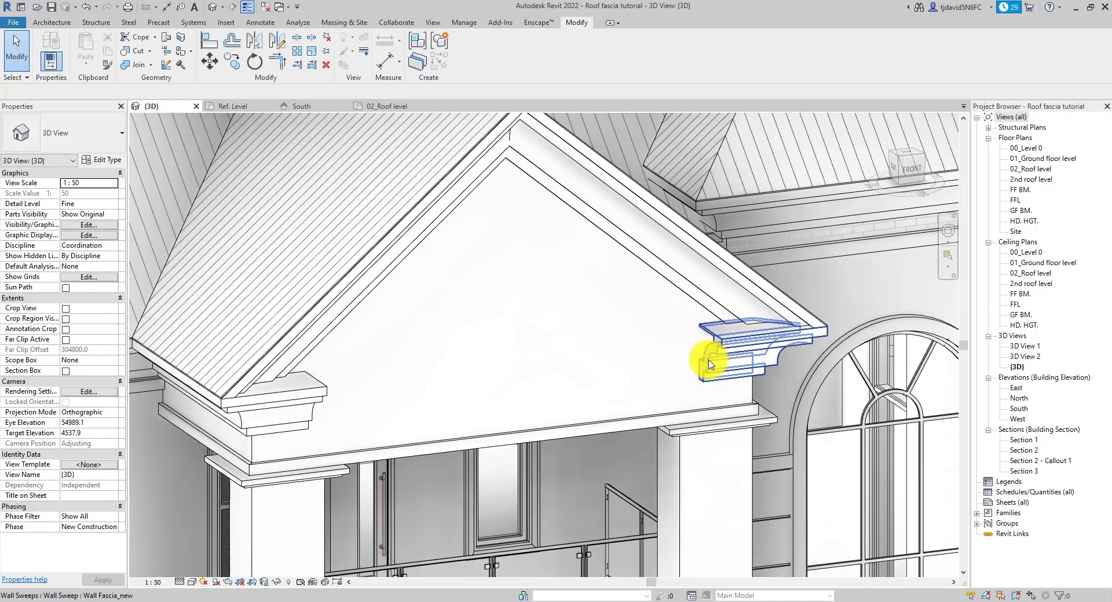
Use Modify Returns to turn the inner end of the gable's right-hand wall sweep back to the wall at 90°
scroll(712, 364, "up", 2)
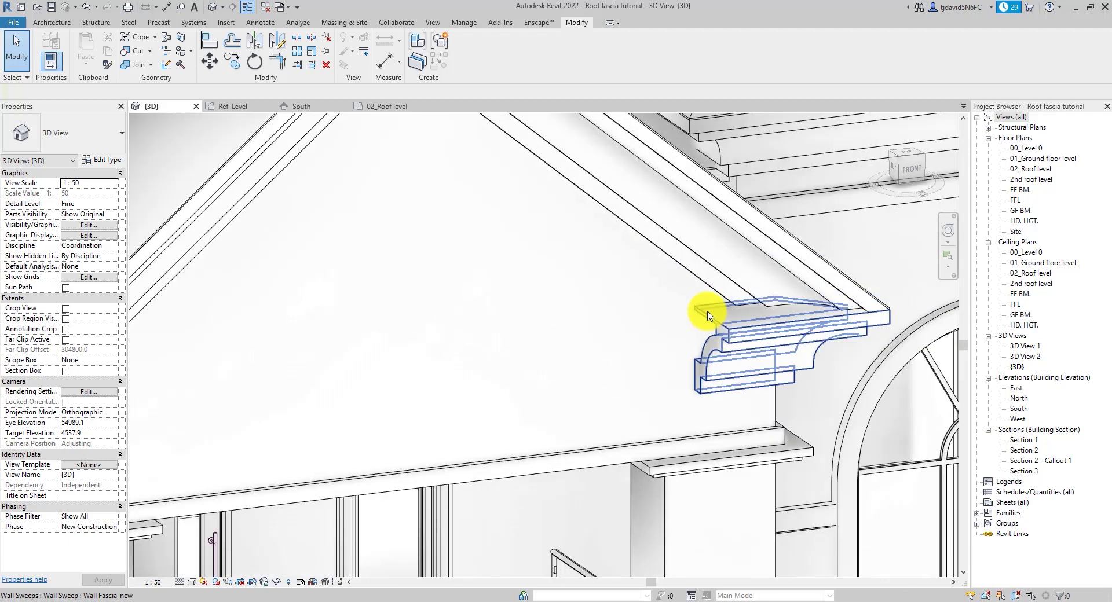
left_click(725, 348)
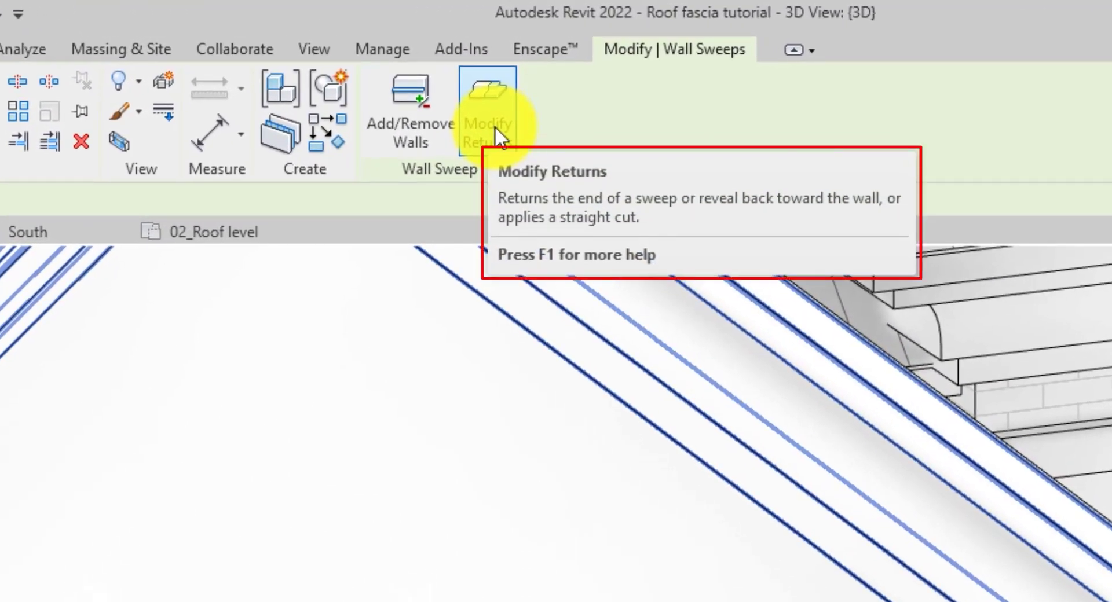
left_click(495, 126)
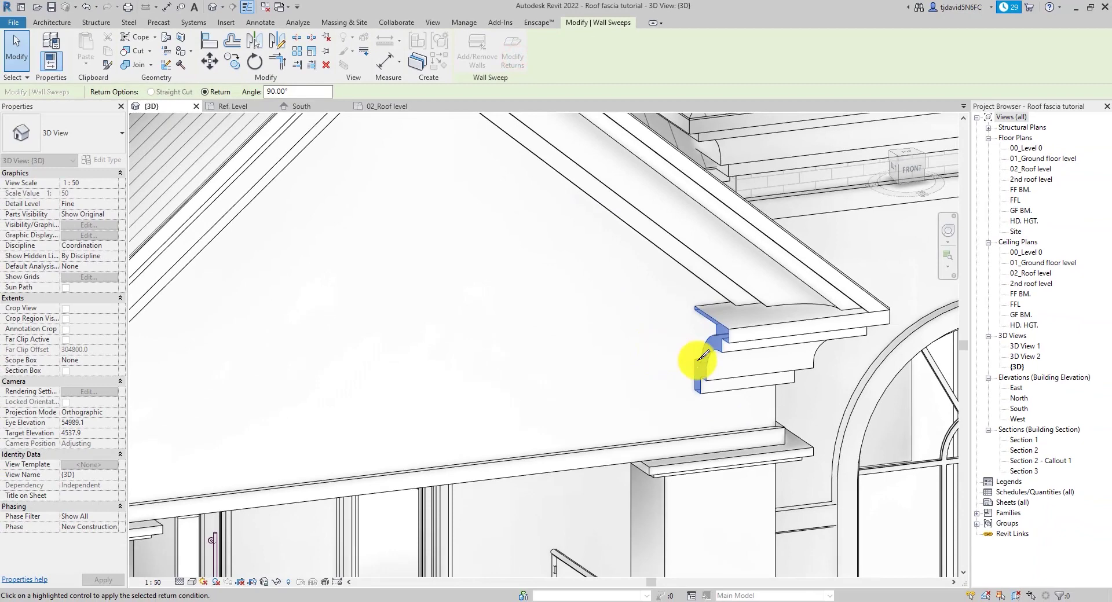
left_click(702, 357)
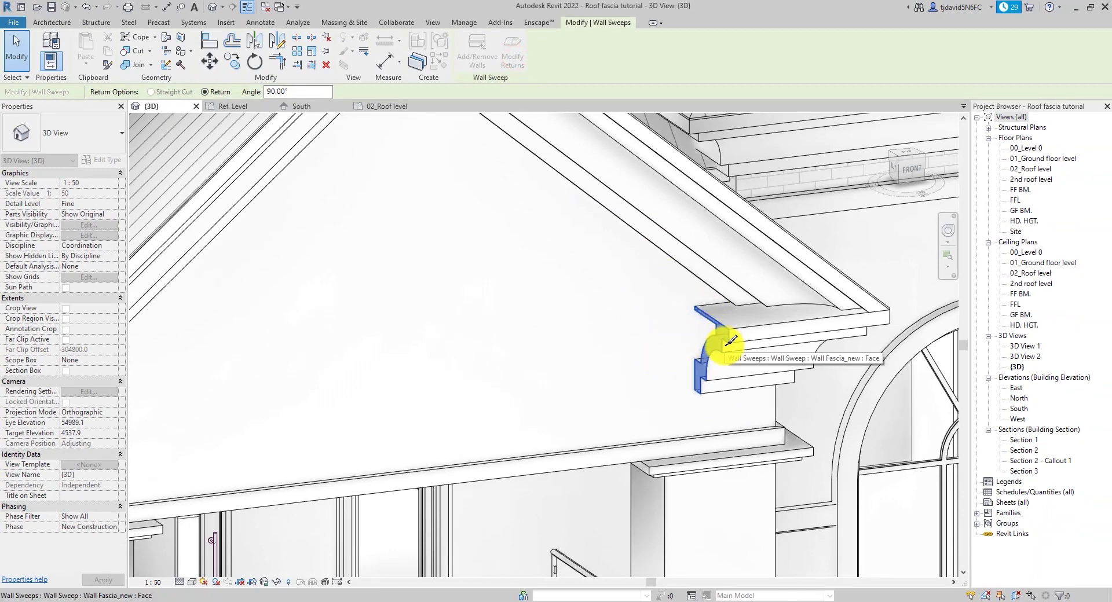
left_click(724, 346)
Apply a 90° return to the outer end of the same wall sweep so it wraps around the gable corner
scroll(675, 367, "up", 4)
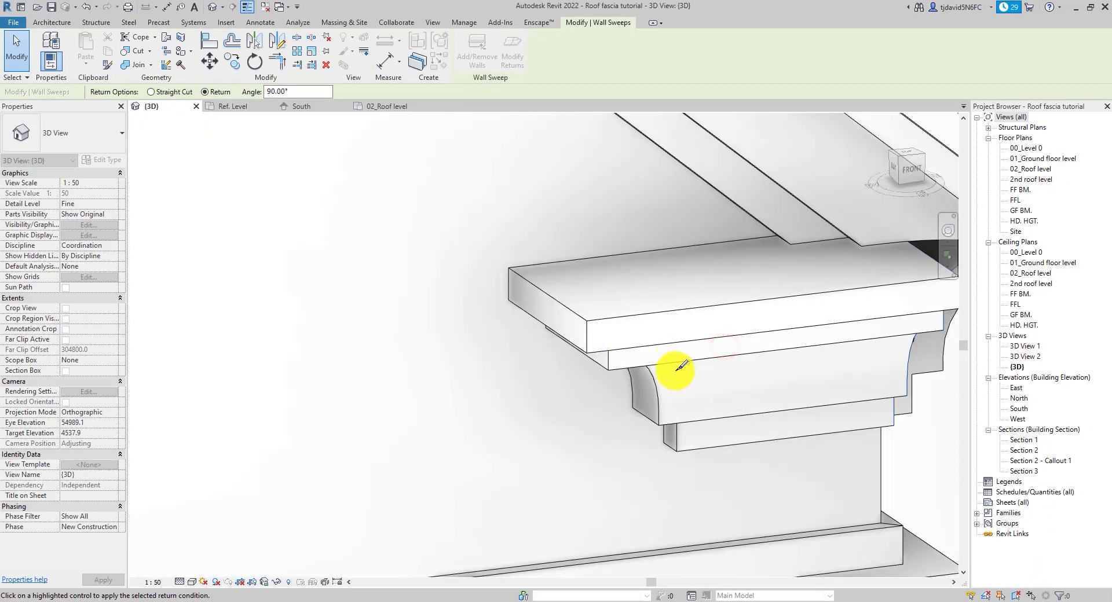
scroll(579, 348, "down", 2)
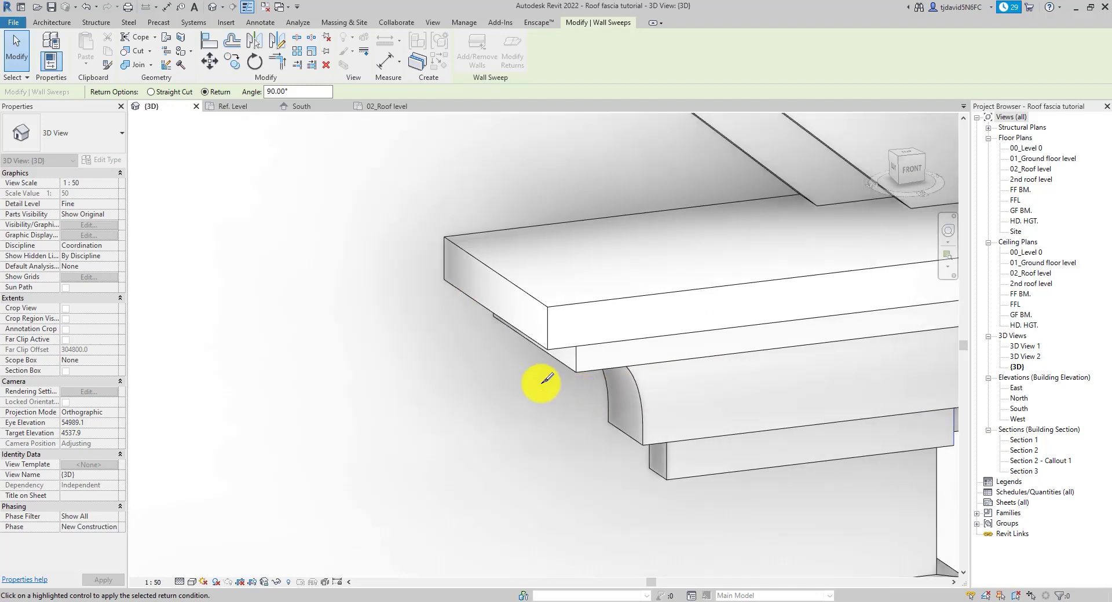
mouse_move(541, 377)
middle_mouse_down("shift")
mouse_move(904, 199)
mouse_move(906, 174)
mouse_move(774, 179)
mouse_move(774, 164)
mouse_move(603, 273)
mouse_move(718, 455)
middle_mouse_up("shift")
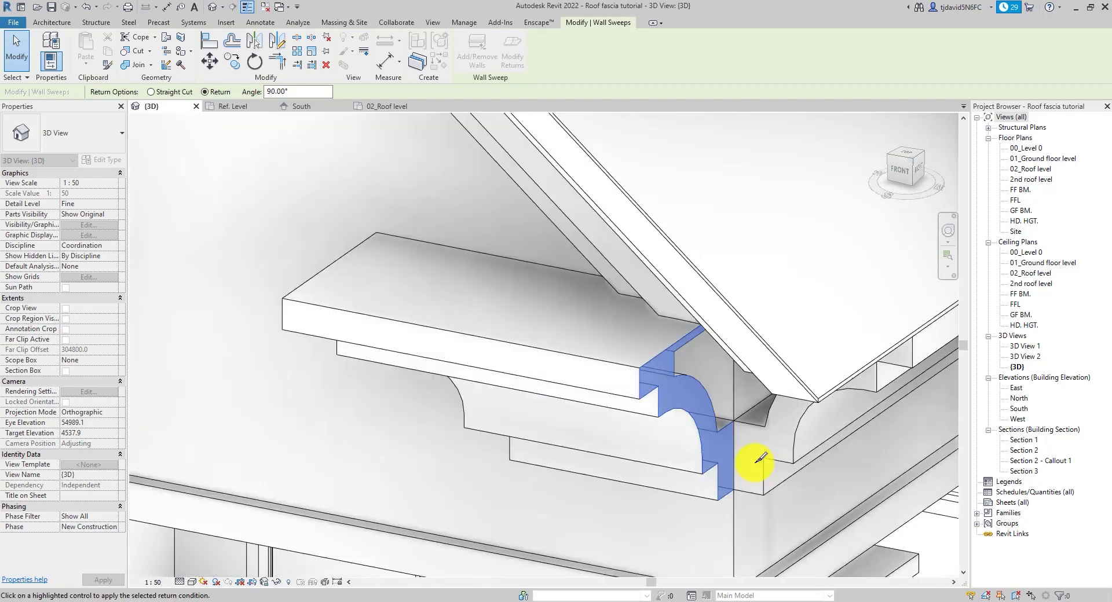
scroll(721, 434, "up", 3)
left_click(705, 427)
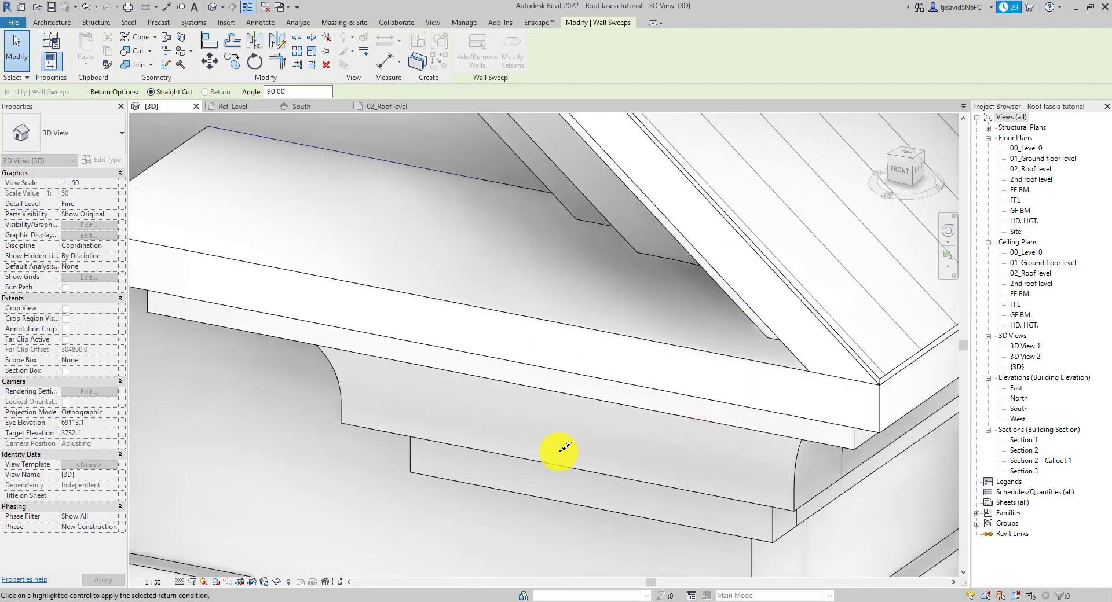
Join the right-hand gable sweep with the adjacent side wall's fascia sweep at the corner
scroll(557, 451, "down", 5)
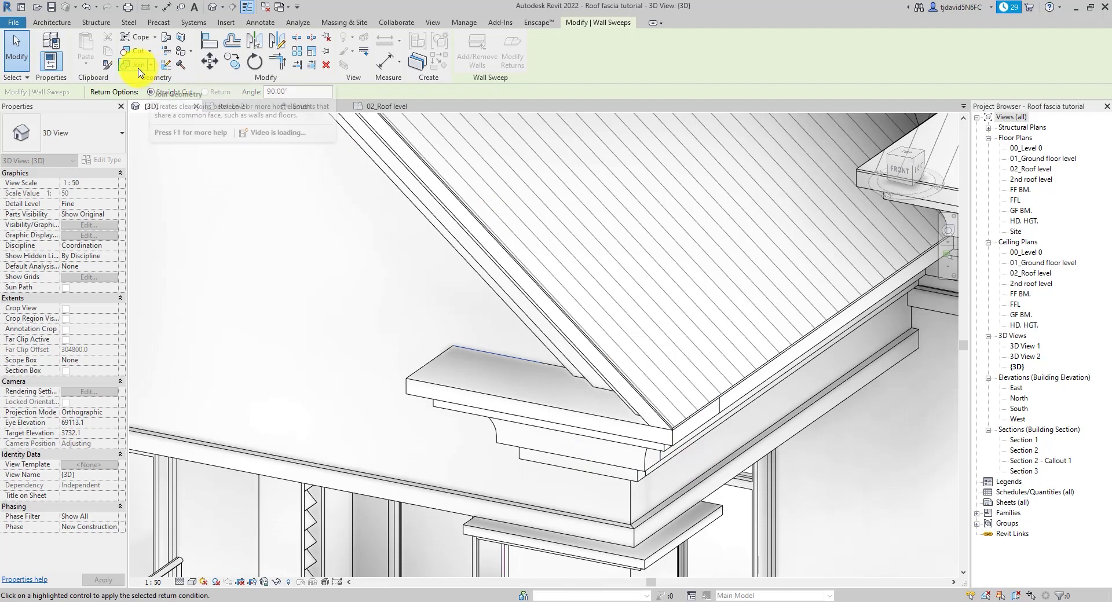
left_click(139, 71)
scroll(690, 442, "up", 5)
left_click(666, 426)
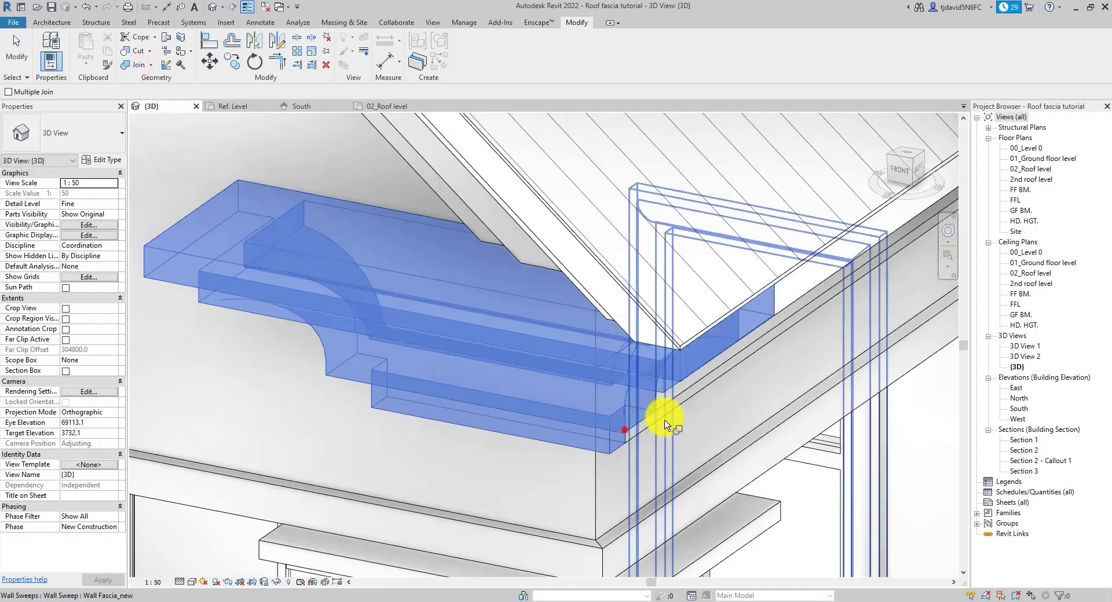
left_click(675, 407)
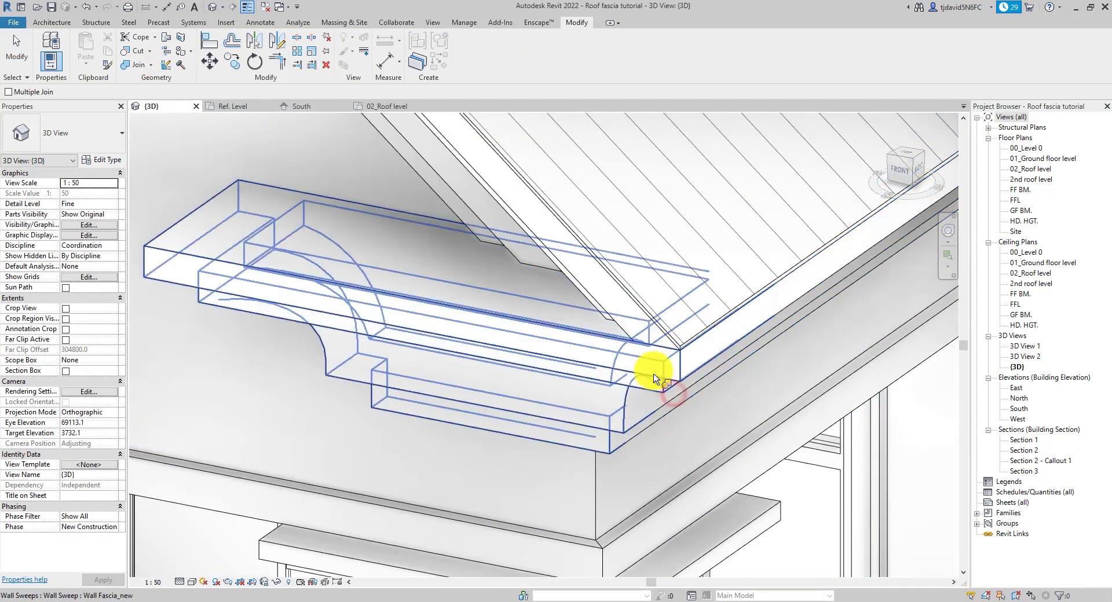
Inspect the joined right-hand corner and the wall sweep at the gable's left-hand corner
left_click(906, 172)
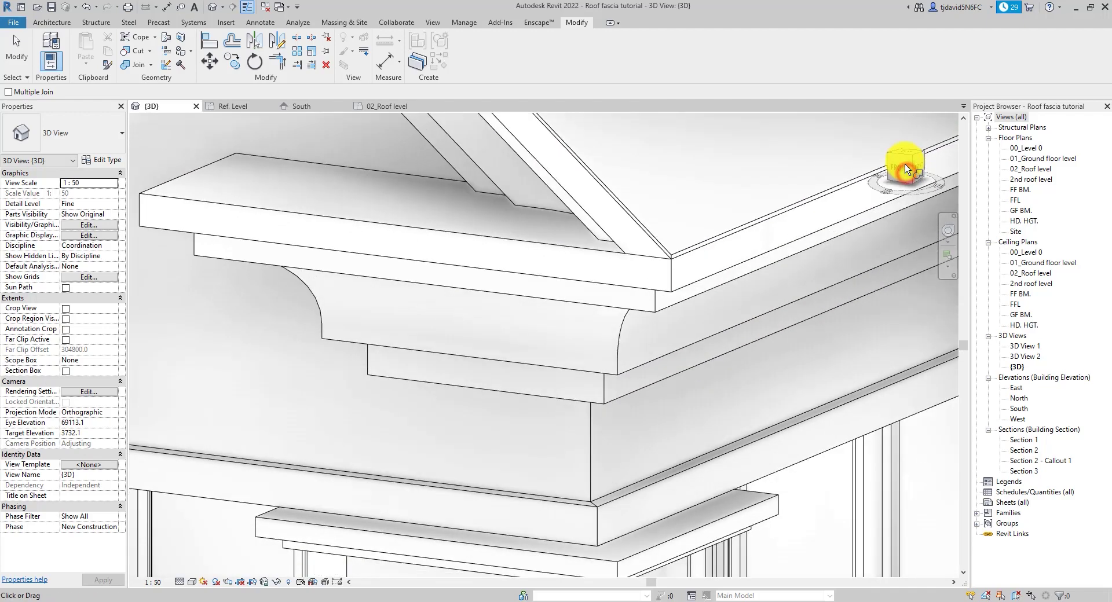
scroll(701, 287, "down", 3)
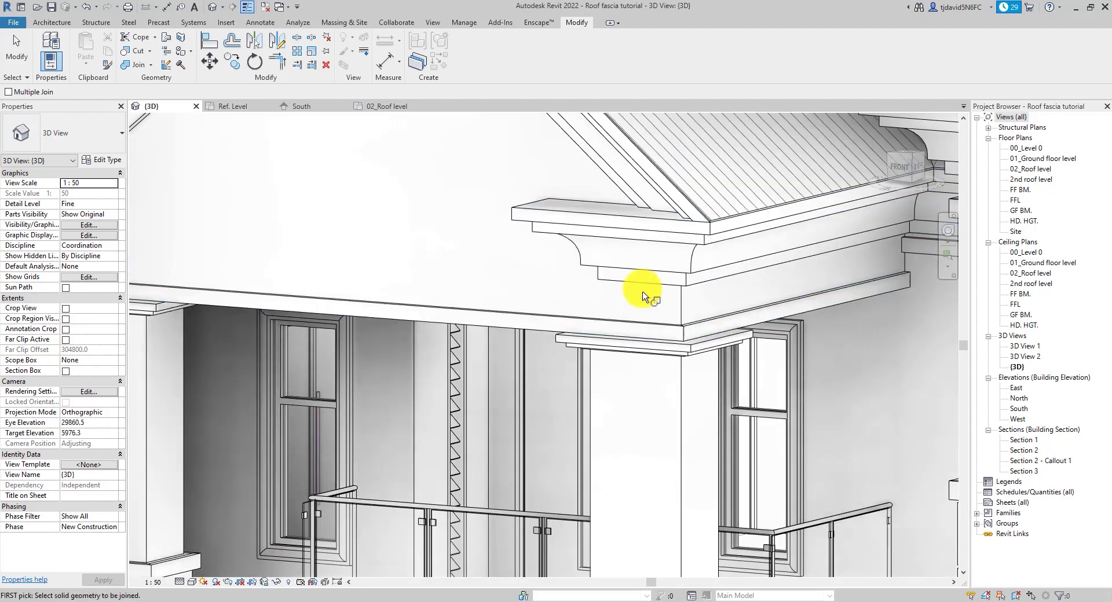
left_click_drag(887, 167, 818, 341)
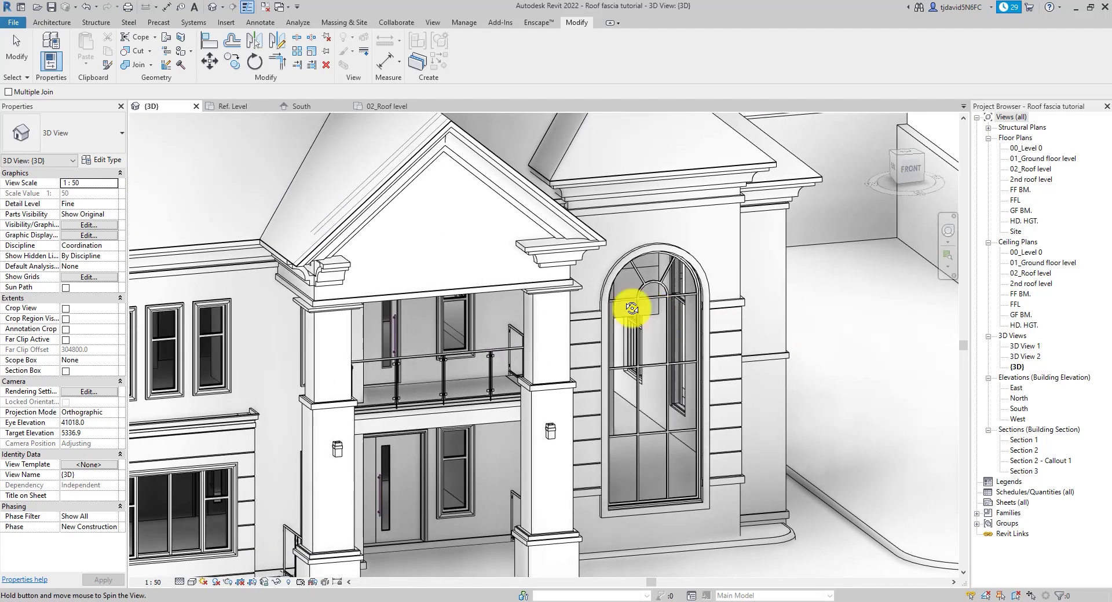
scroll(301, 267, "up", 5)
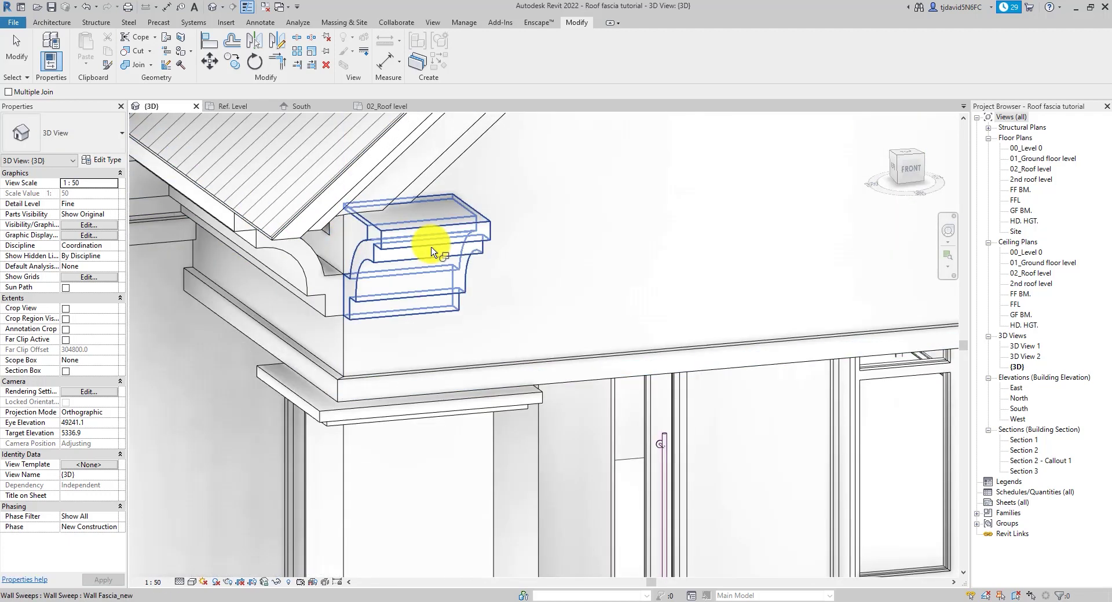
Use Modify Returns to apply 90° returns to both ends of the wall sweep at the gable's left-hand corner
key("Escape")
left_click(421, 228)
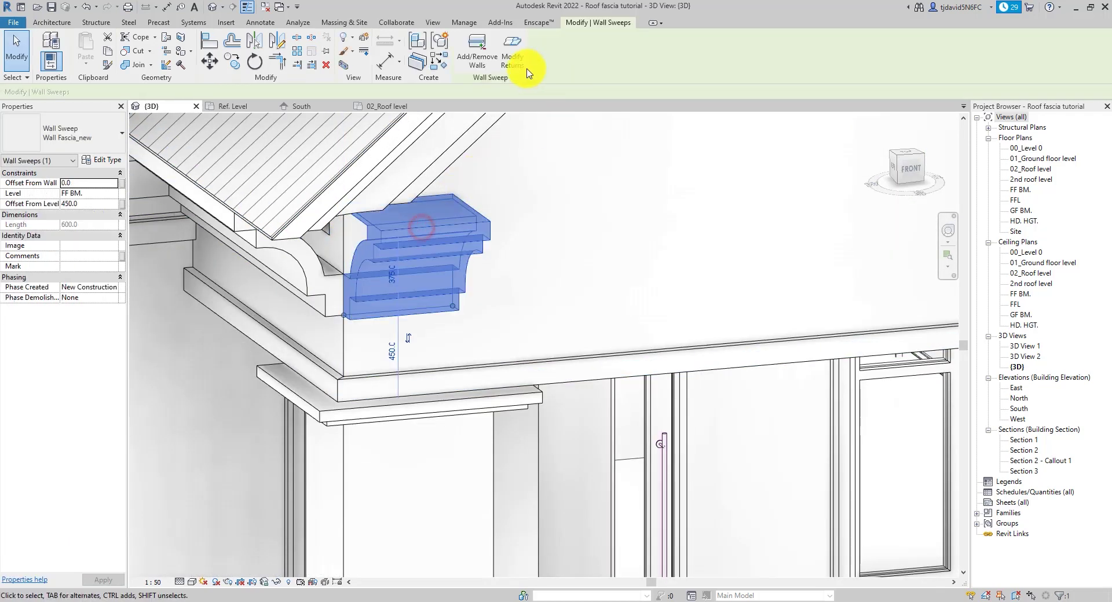
left_click(512, 57)
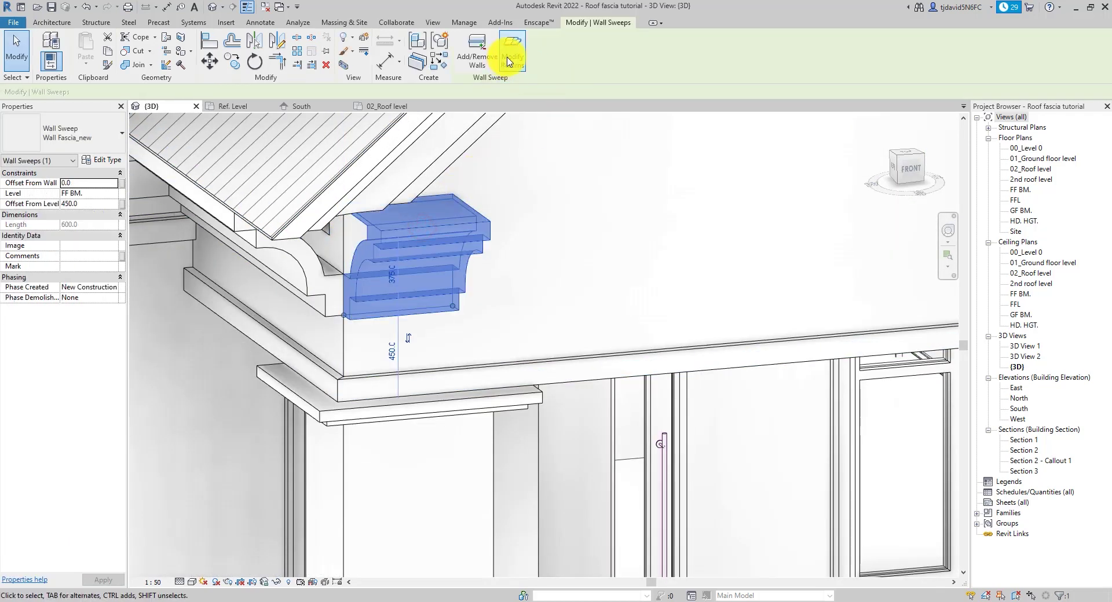
left_click(376, 249)
left_click(497, 227)
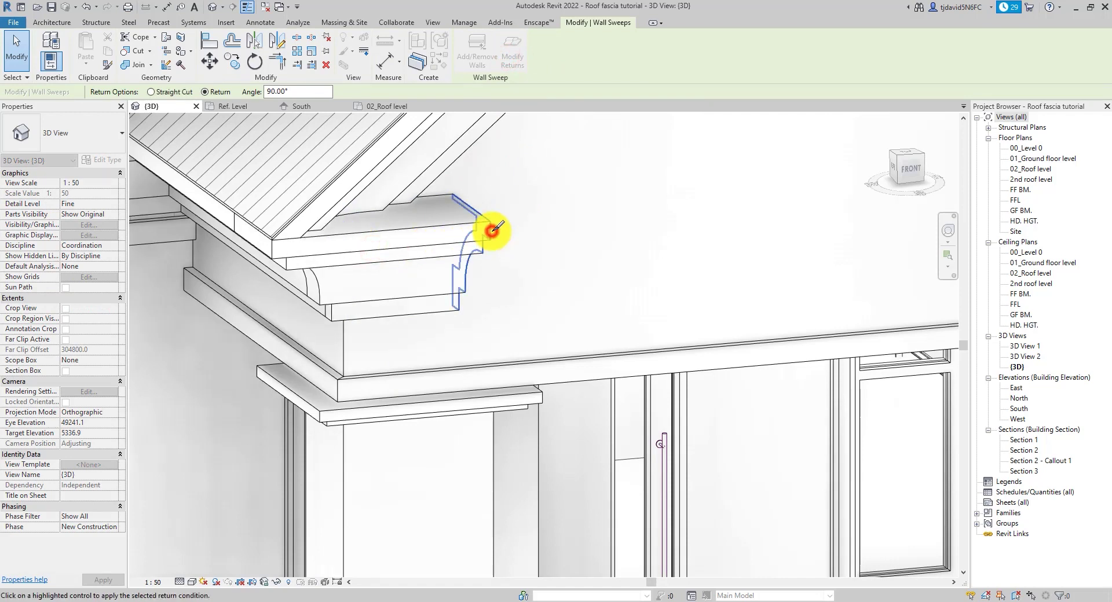
Join the adjacent side wall's fascia sweep with the left-hand gable sweep at the corner
left_click(132, 69)
left_click(269, 270)
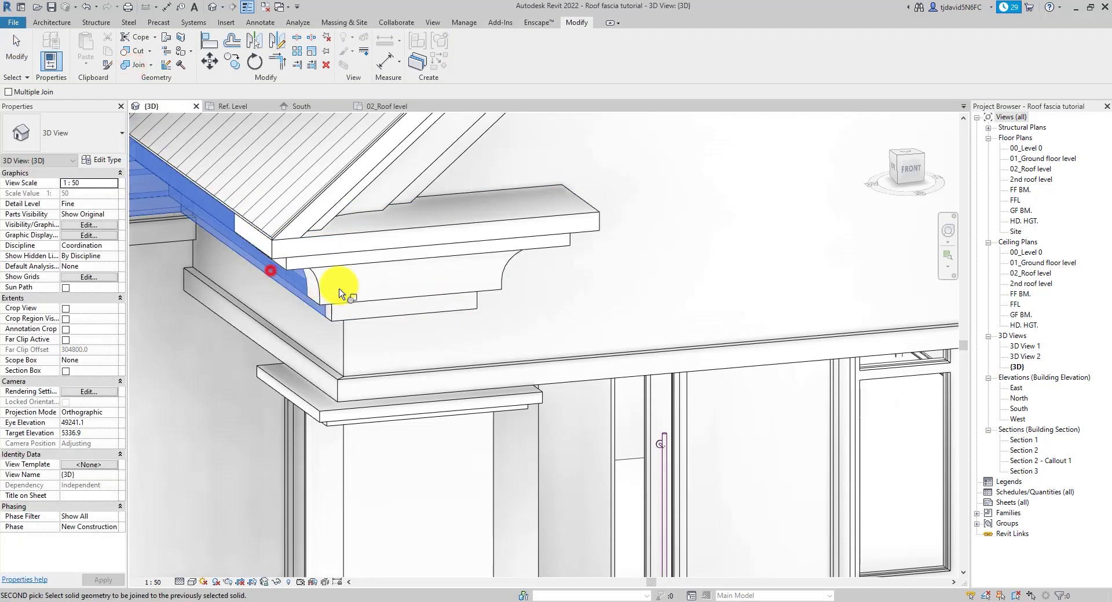
left_click(345, 255)
Inspect the gable from the front and at an angle, checking both wall sweep returns and the sloping roof fascia
scroll(298, 290, "down", 6)
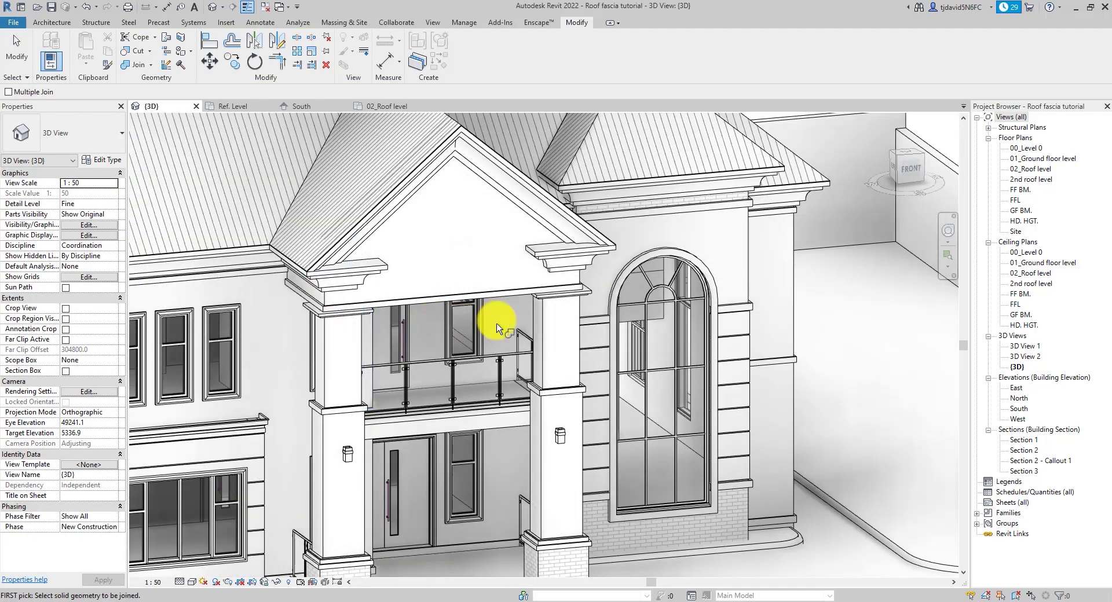
left_click(909, 173)
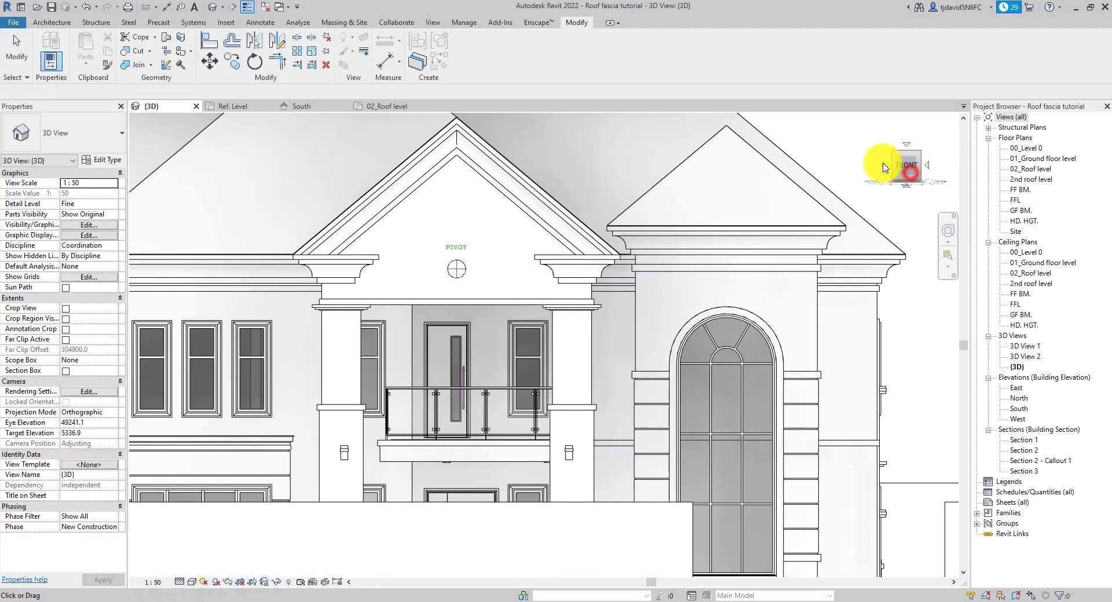
middle_click_drag(867, 185, 790, 203, "shift")
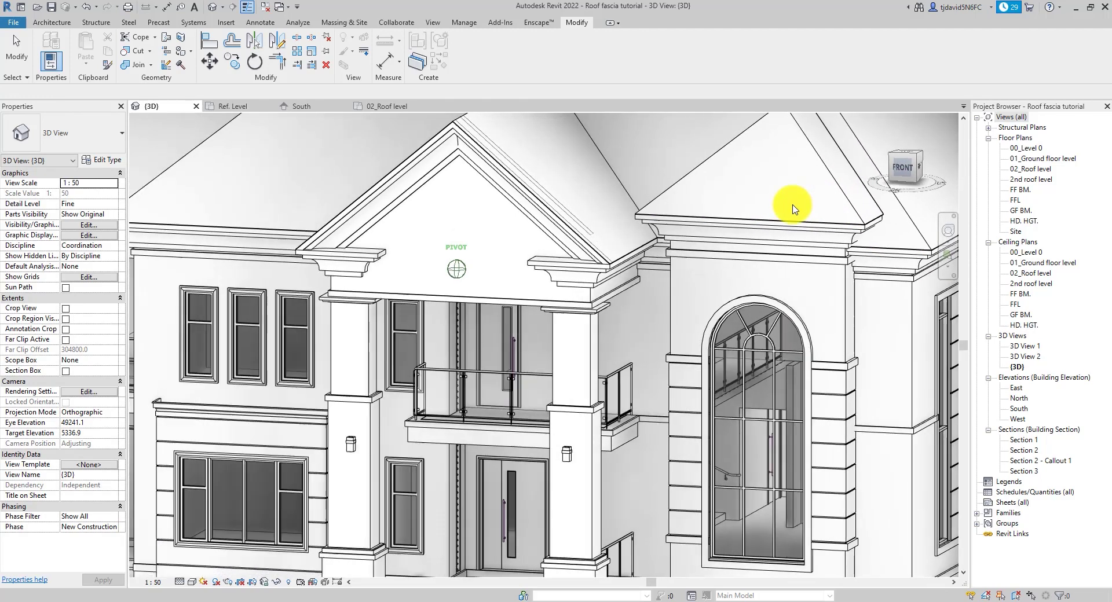
key("Escape")
scroll(456, 256, "up", 3)
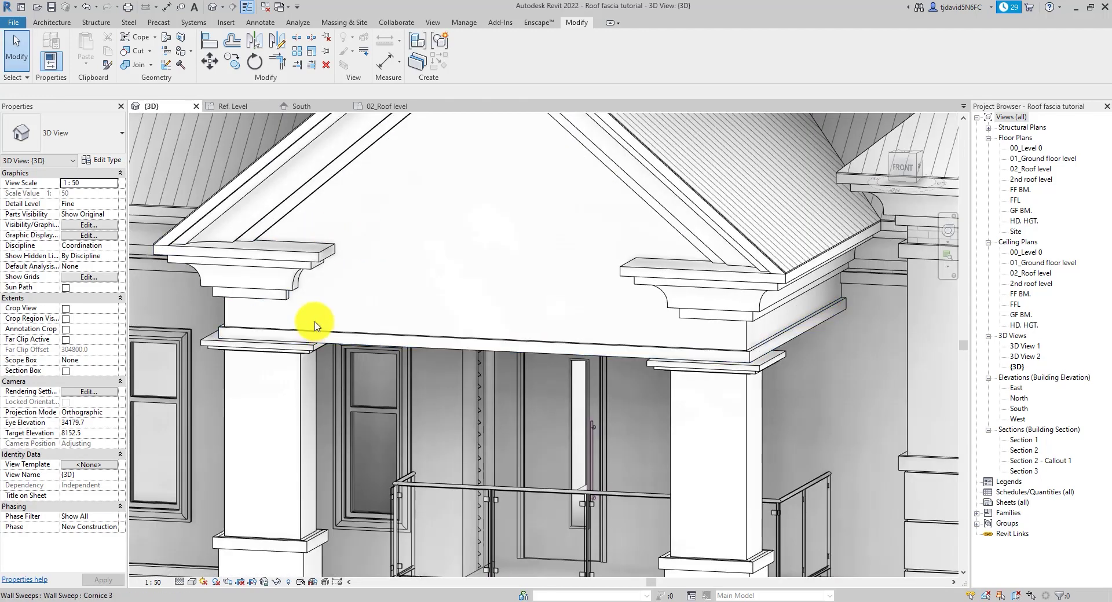
left_click(326, 268)
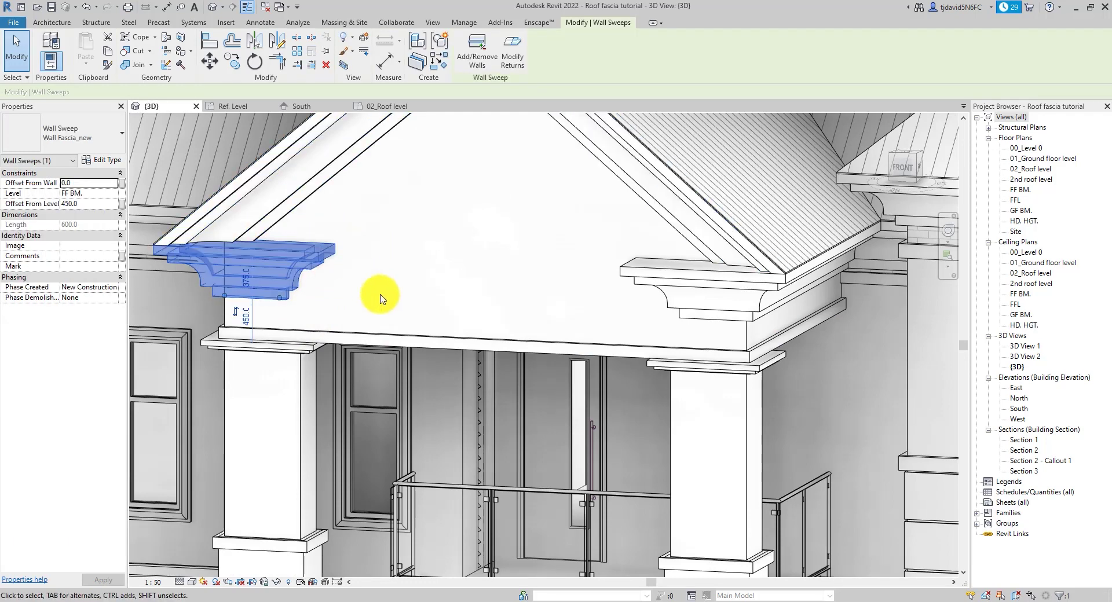
key("Escape")
left_click(653, 168)
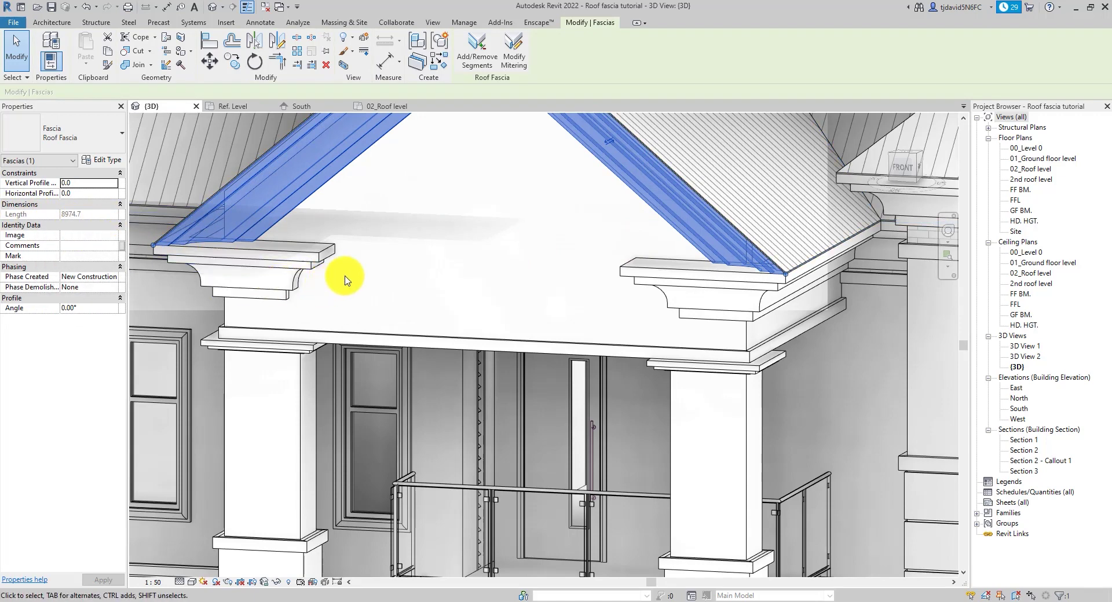
Review the whole house exterior, including a realistic perspective view of the front entrance and its fascias
scroll(367, 352, "down", 5)
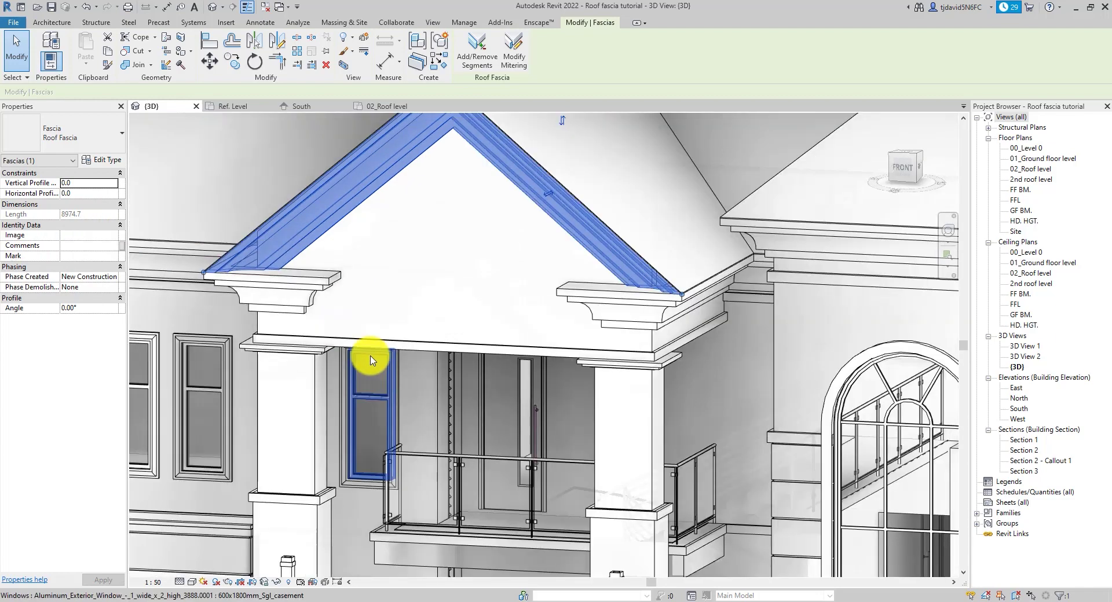
scroll(532, 360, "down", 5)
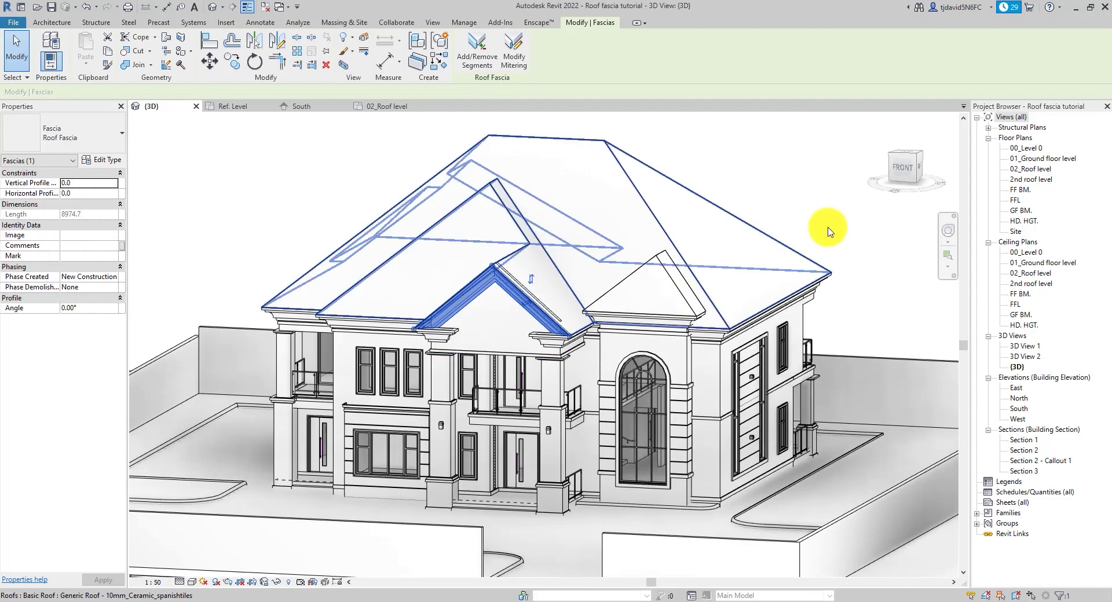
left_click(905, 168)
middle_click_drag(847, 172, 633, 181, "shift")
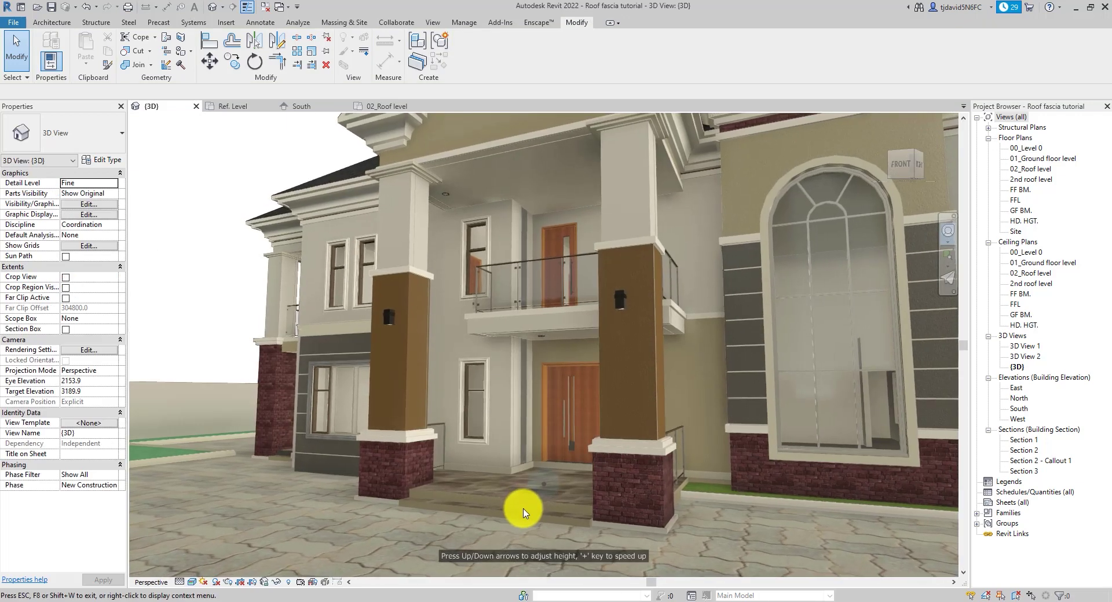
left_click_drag(523, 513, 523, 512)
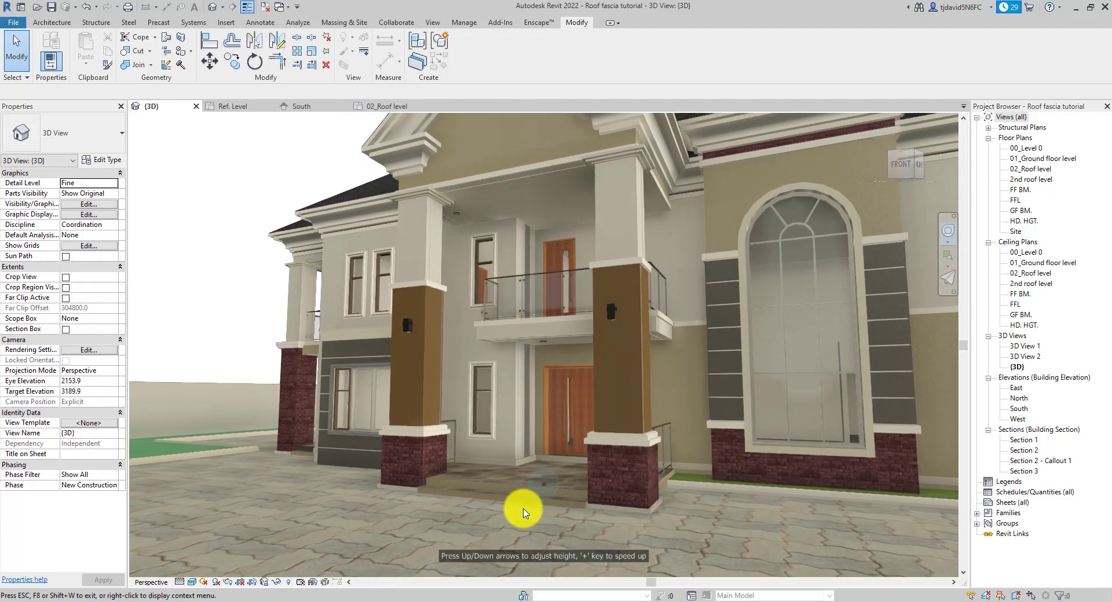